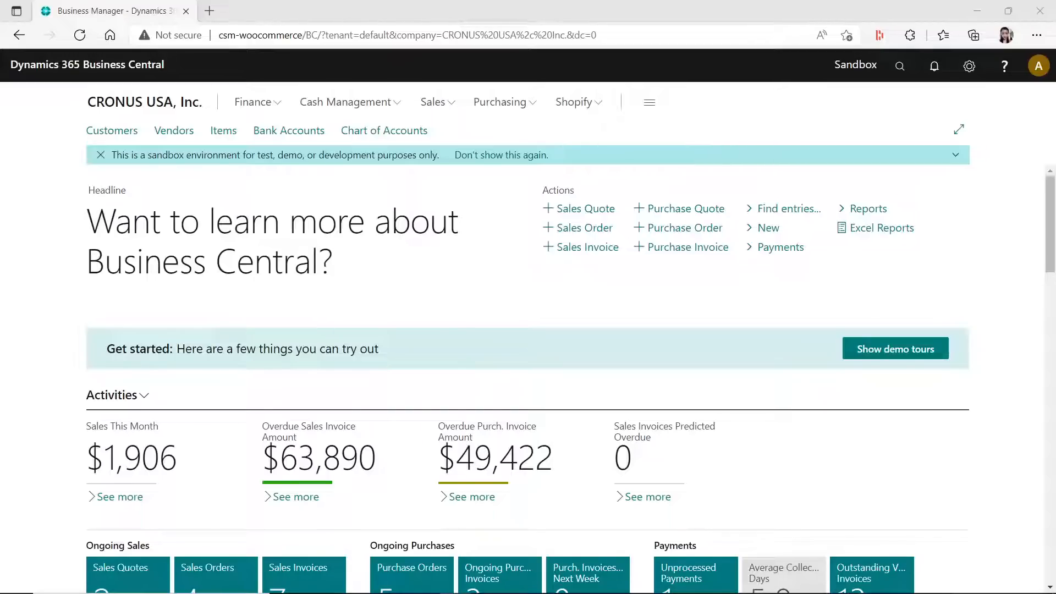
- View the Microsoft Docs article "Set default dimensions on locations", and return to the Business Central home page in a maximized window
{"action": "left_click_drag", "start_coordinate": [1055, 132], "coordinate": [465, 3]}
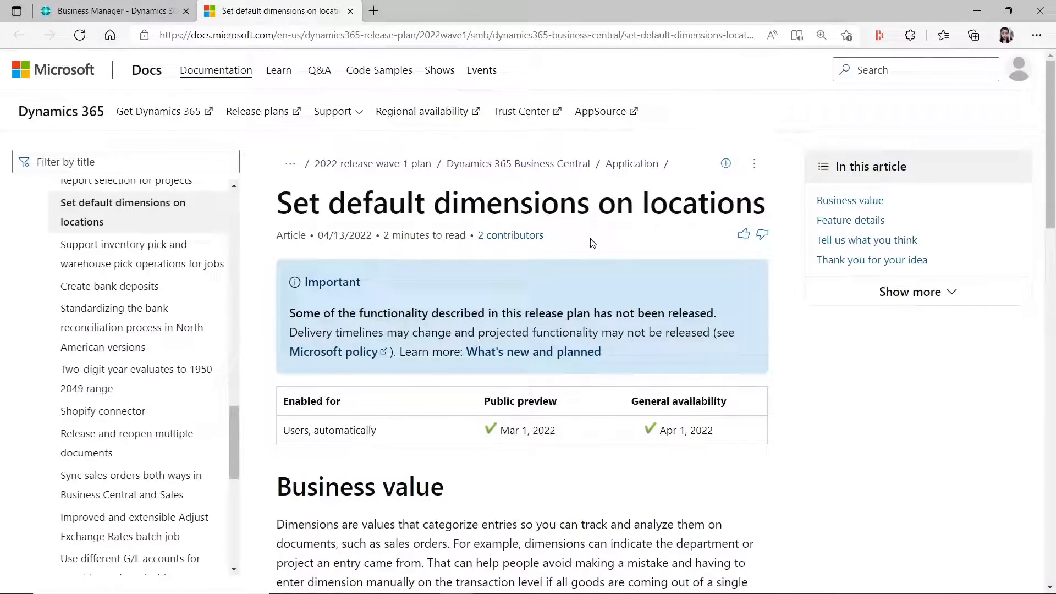
{"action": "left_click_drag", "start_coordinate": [582, 7], "coordinate": [240, 36]}
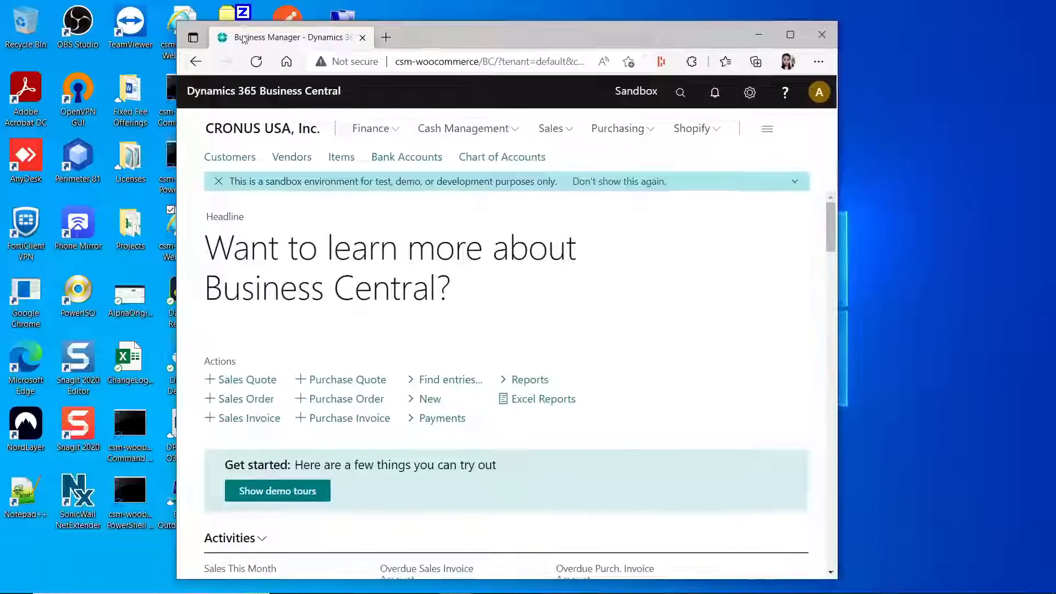
{"action": "left_click", "coordinate": [791, 34]}
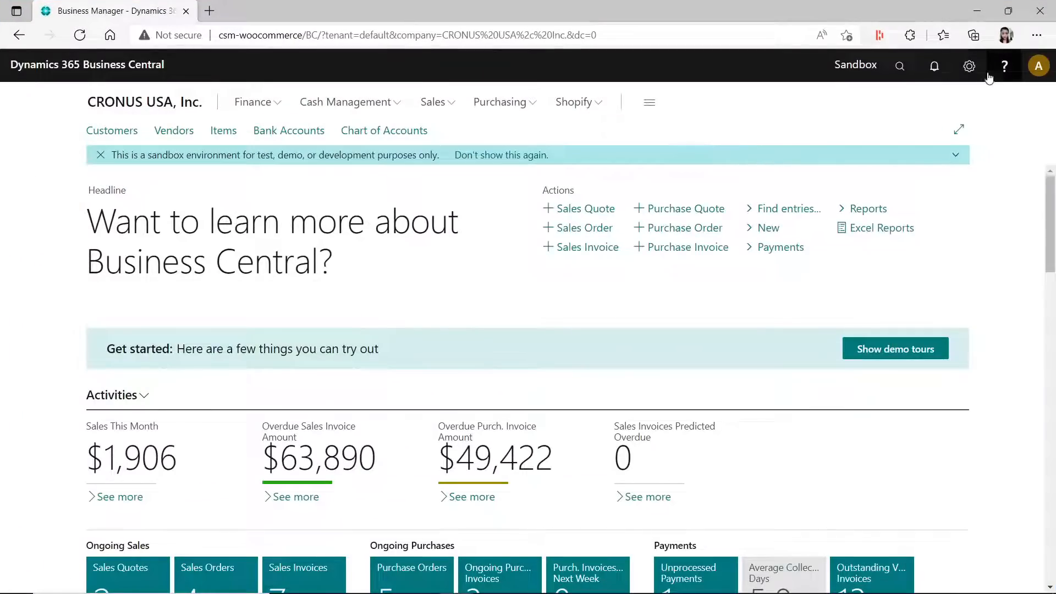
- Check the Business Central version in the Troubleshooting section of Help & Support, and return to the home page
{"action": "left_click", "coordinate": [1003, 70]}
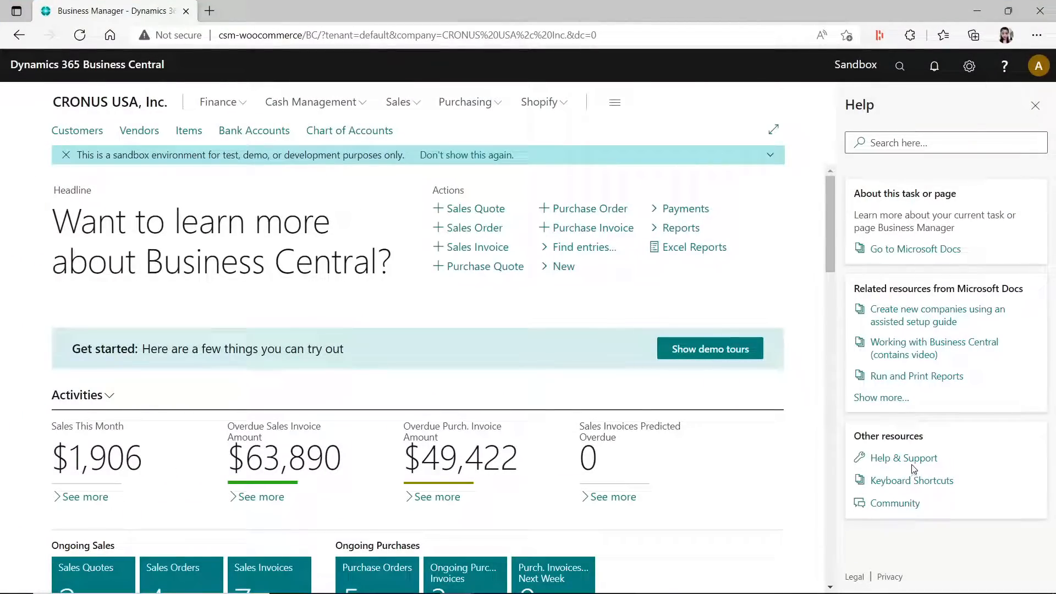
{"action": "left_click", "coordinate": [896, 459]}
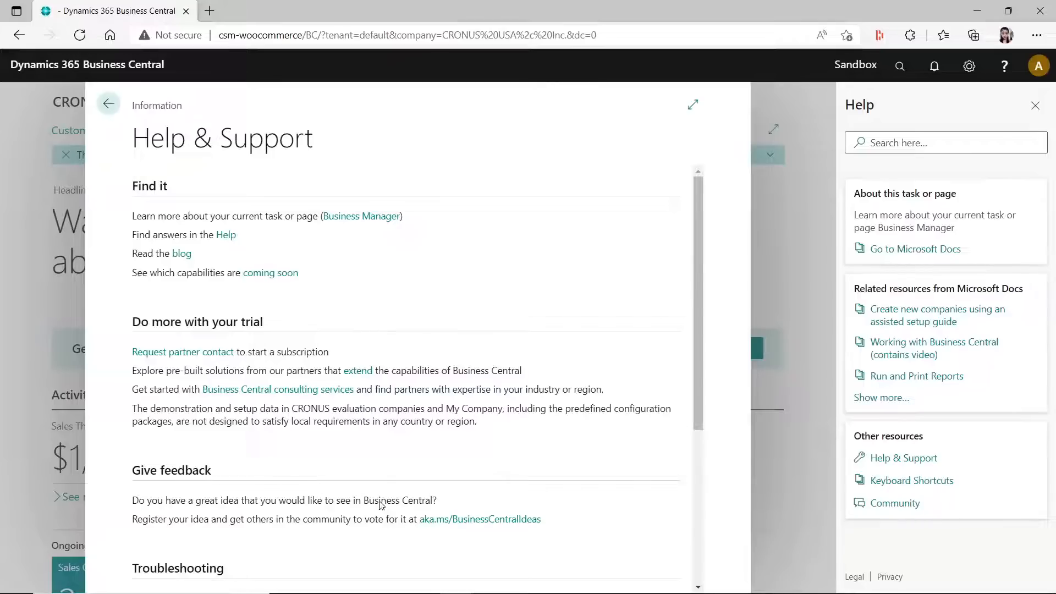
{"action": "scroll", "coordinate": [440, 514], "scroll_direction": "down", "scroll_amount": 2}
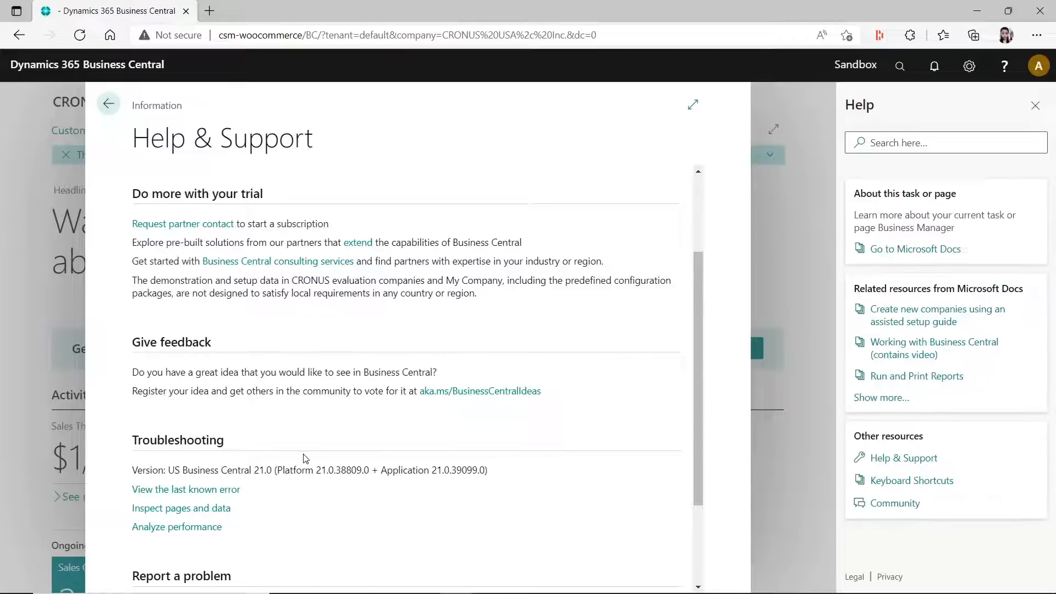
{"action": "left_click", "coordinate": [1035, 110]}
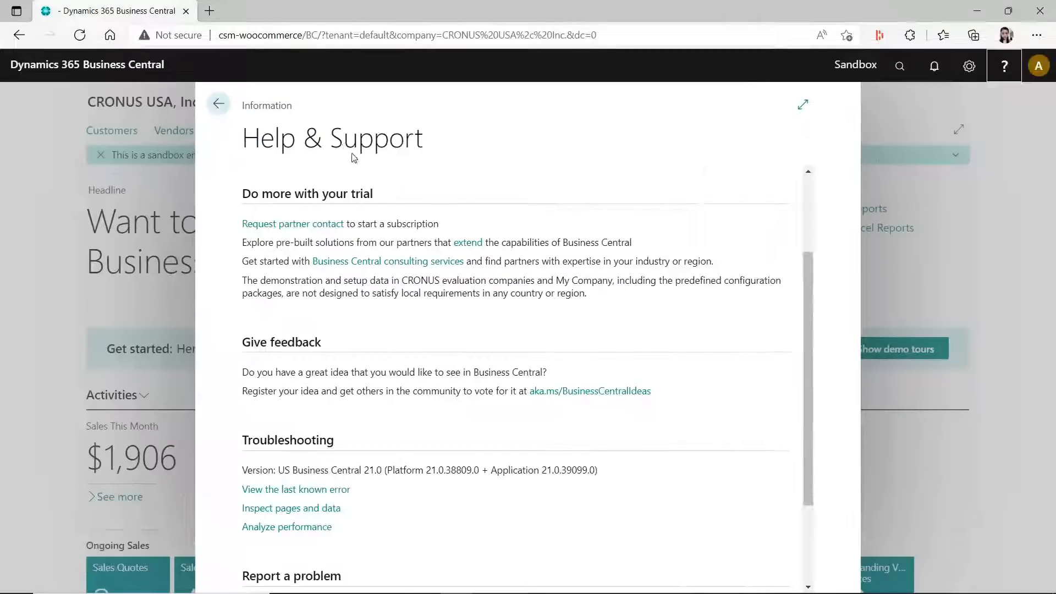
{"action": "left_click", "coordinate": [218, 105]}
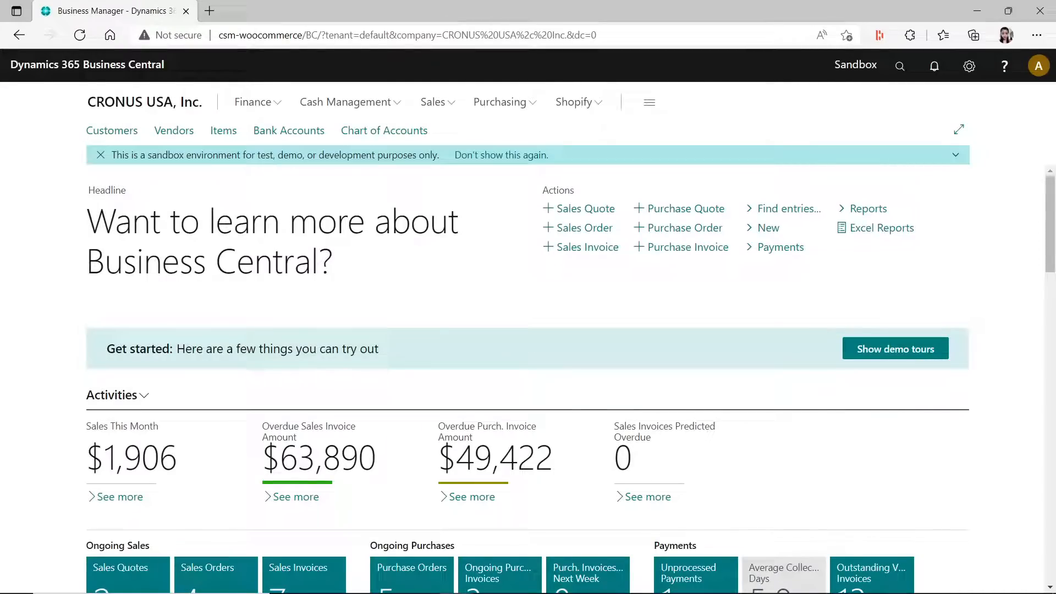
{"action": "left_click_drag", "start_coordinate": [830, 85], "coordinate": [660, 2]}
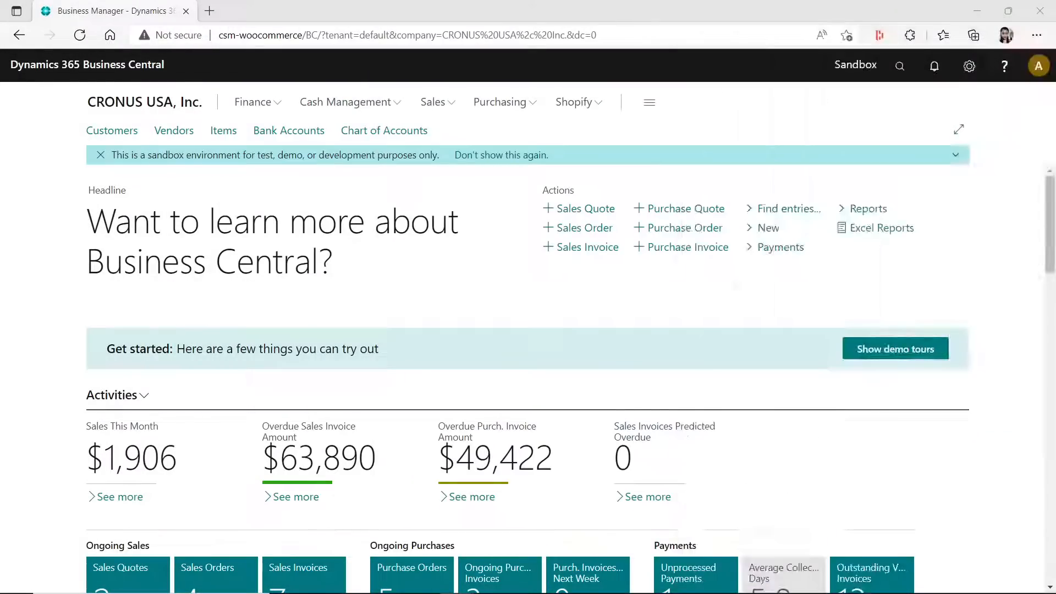
{"action": "key", "text": "alt+Tab"}
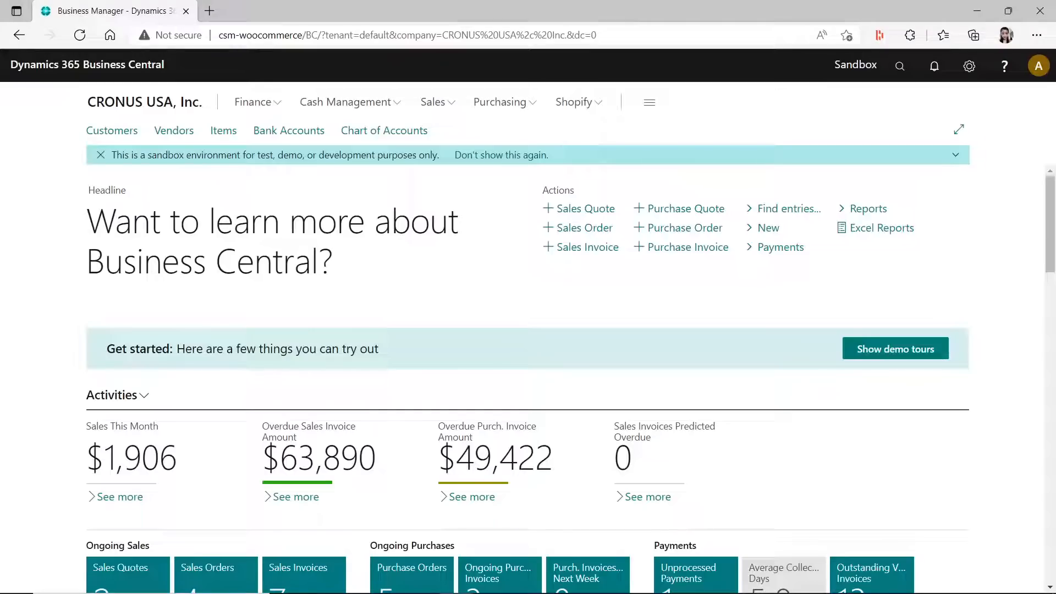
- Search for "location" and open the Locations list in the wide page layout
{"action": "left_click", "coordinate": [900, 65]}
{"action": "type", "text": "lc"}
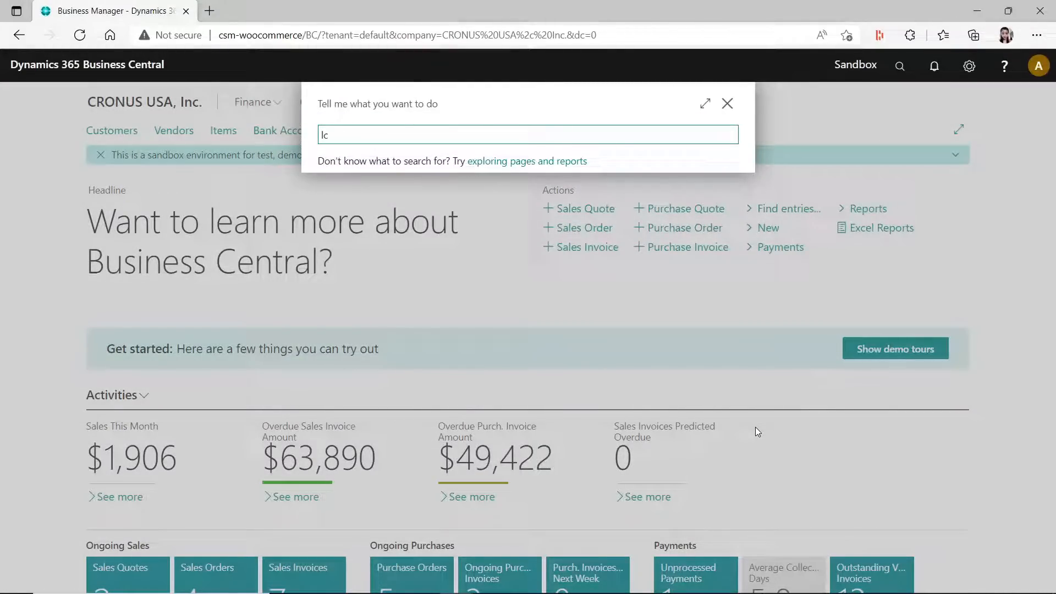
{"action": "type", "text": "oation"}
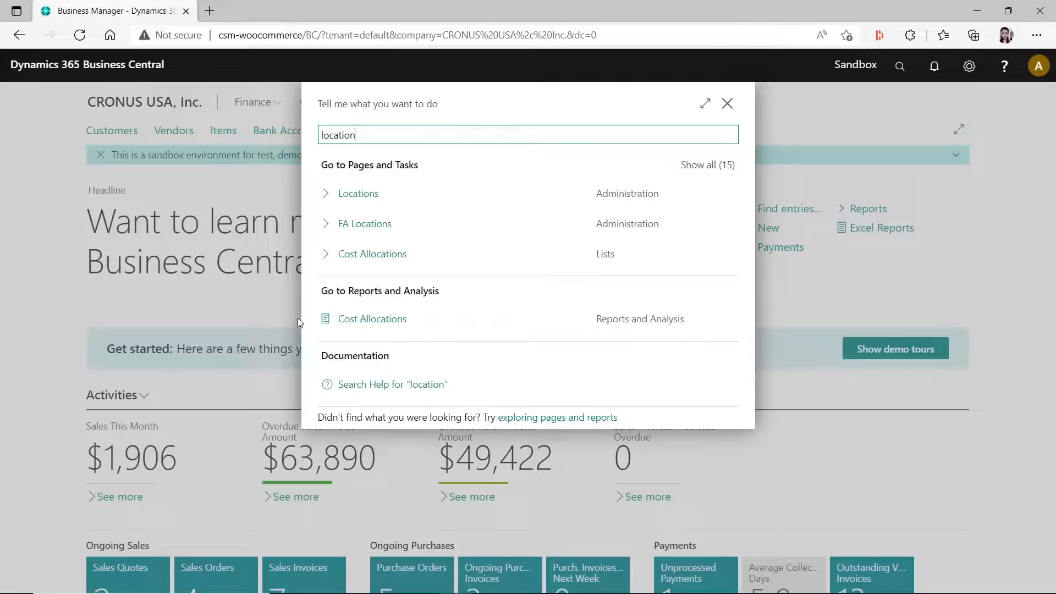
{"action": "left_click", "coordinate": [355, 194]}
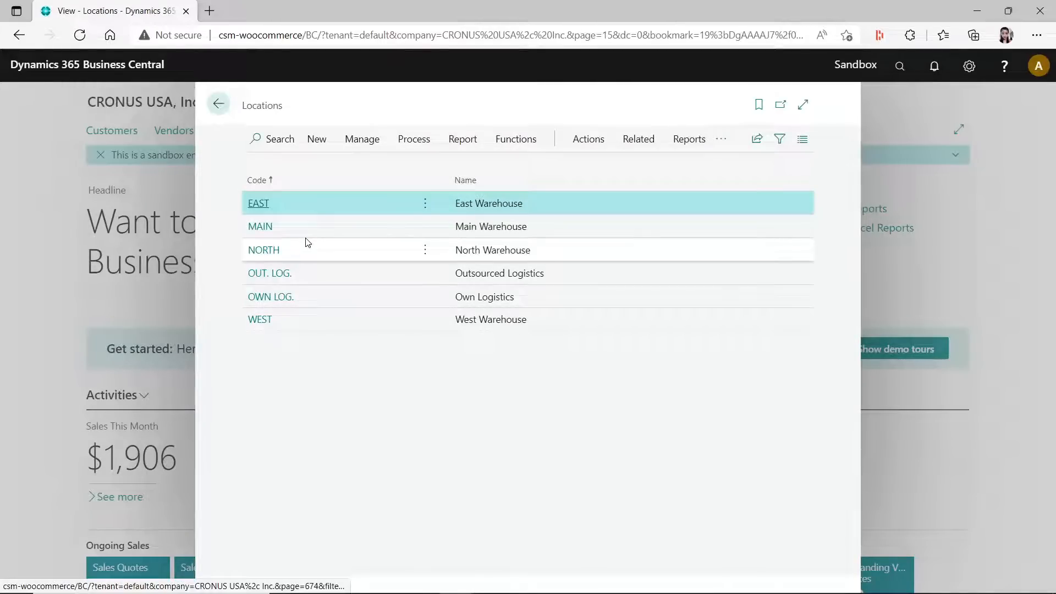
{"action": "left_click", "coordinate": [803, 105]}
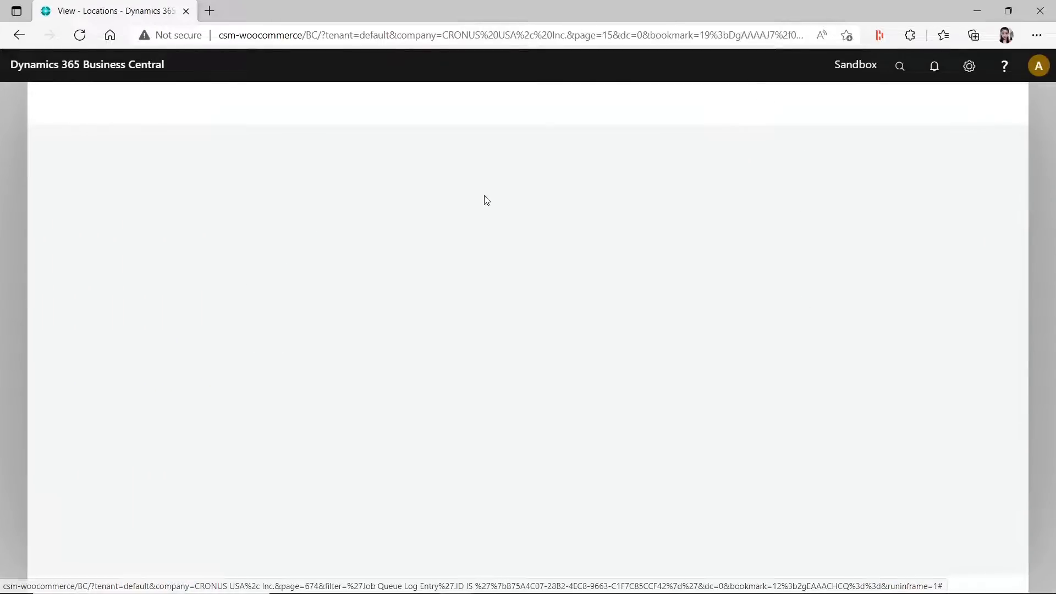
- Add a default dimension to location EAST with dimension code AREA and dimension value code 10
{"action": "left_click", "coordinate": [476, 142]}
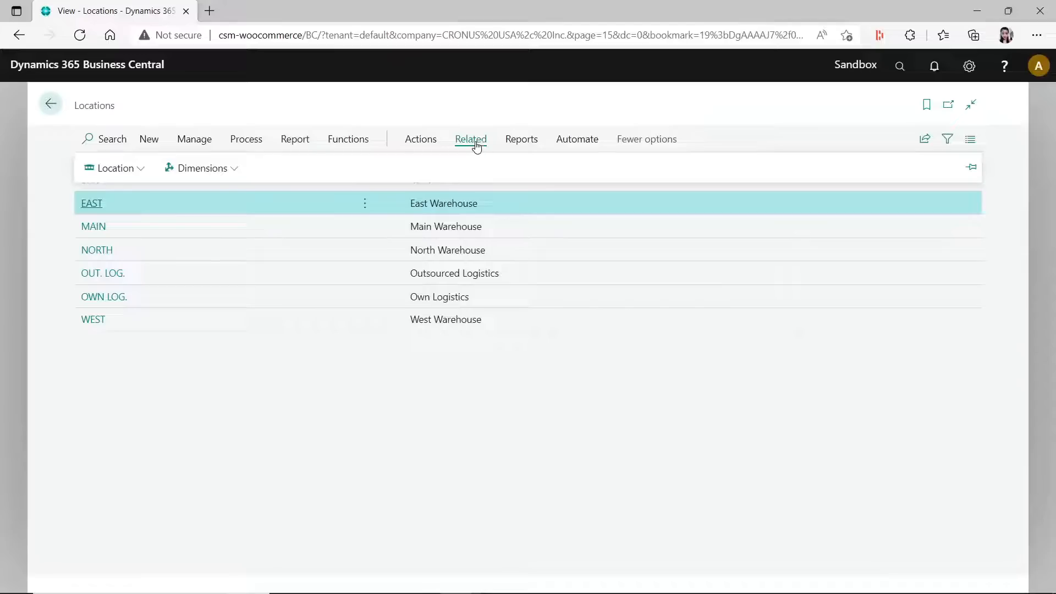
{"action": "left_click", "coordinate": [220, 173]}
{"action": "left_click", "coordinate": [219, 193]}
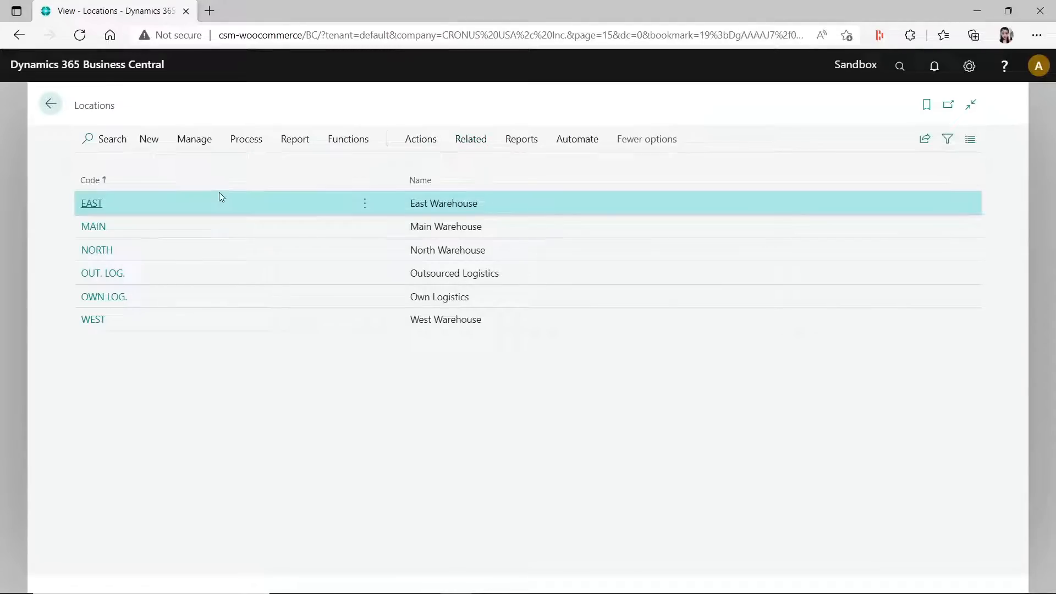
{"action": "left_click", "coordinate": [359, 202]}
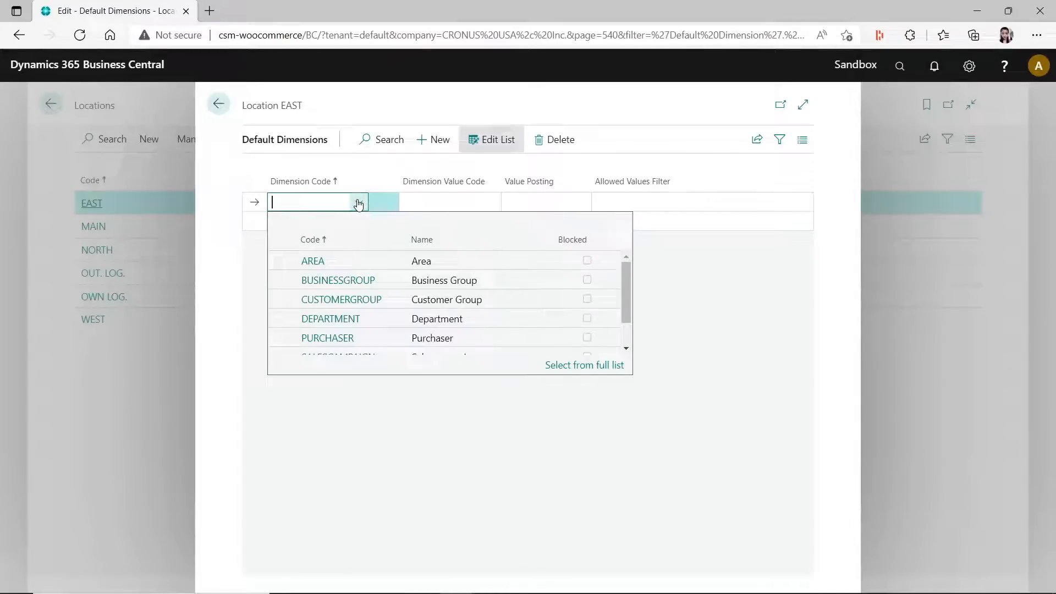
{"action": "left_click", "coordinate": [338, 262]}
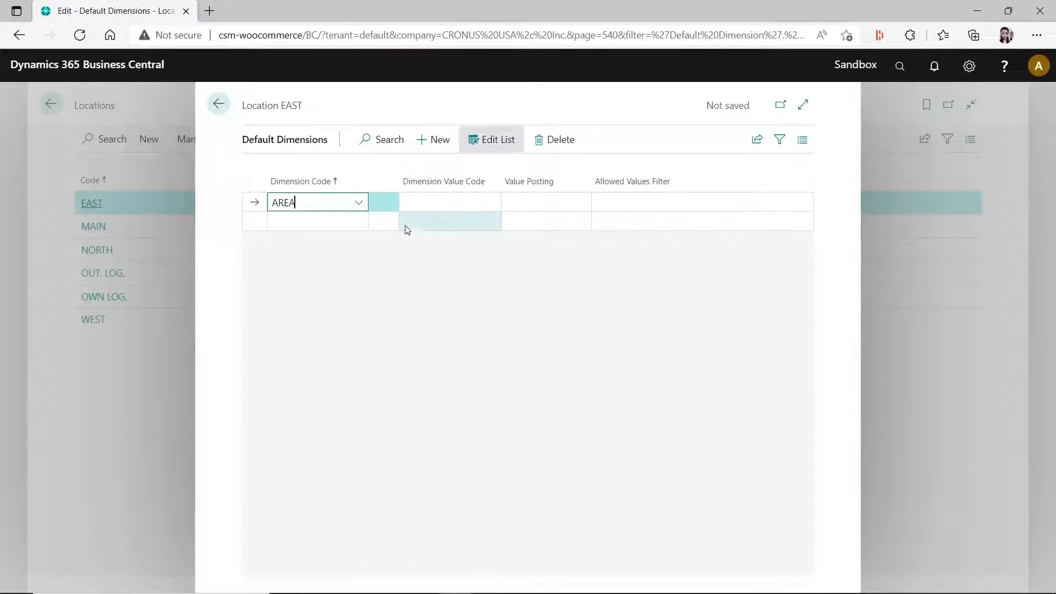
{"action": "left_click", "coordinate": [426, 193]}
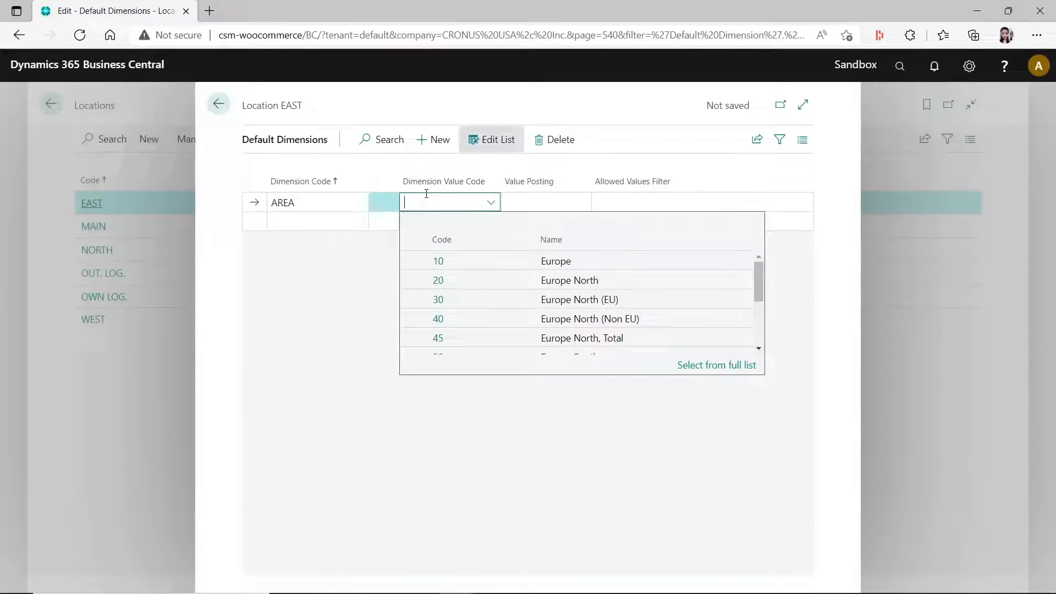
{"action": "left_click", "coordinate": [457, 261]}
- Review the dimension codes available for a second default dimension line on location EAST, and return to the home page
{"action": "left_click", "coordinate": [315, 227]}
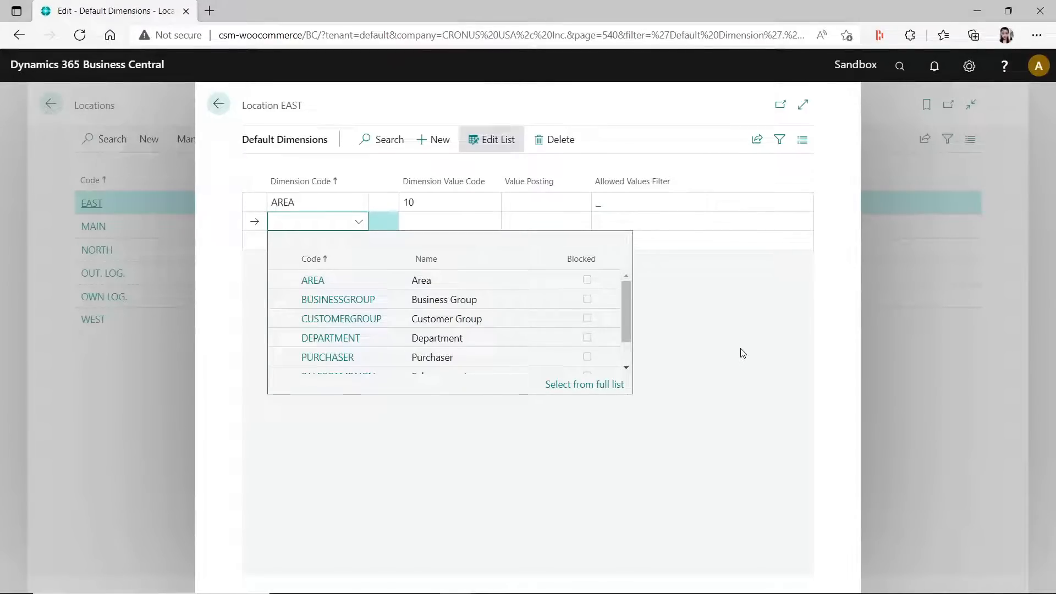
{"action": "left_click", "coordinate": [712, 311]}
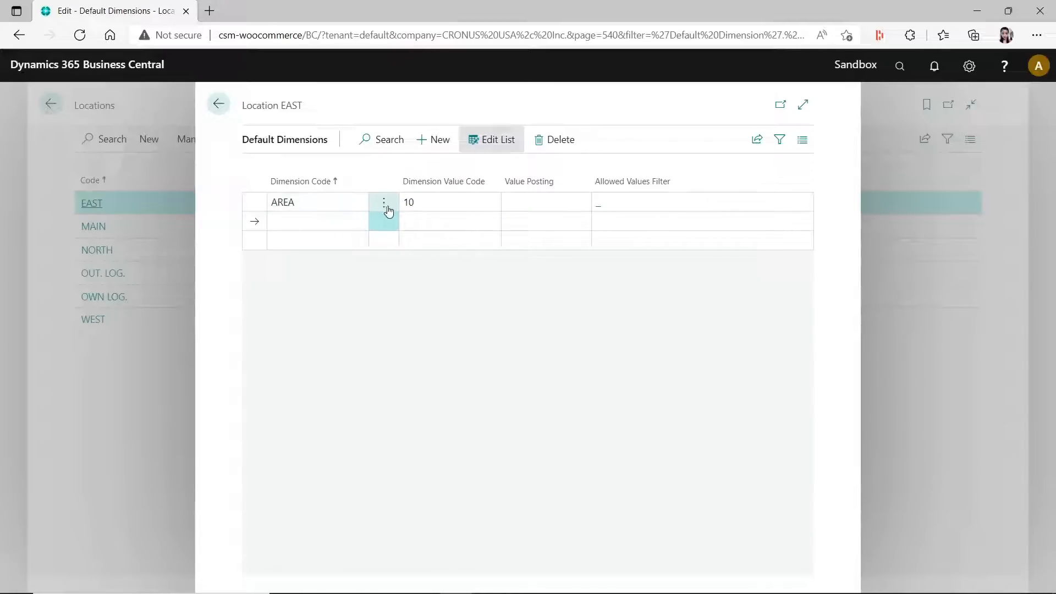
{"action": "left_click", "coordinate": [300, 225]}
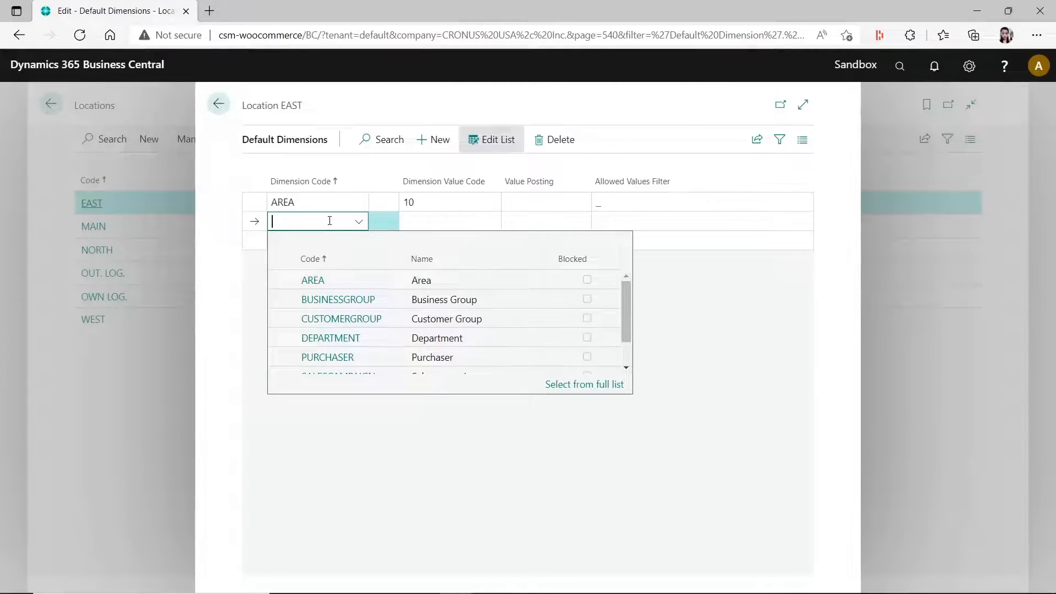
{"action": "left_click", "coordinate": [779, 388]}
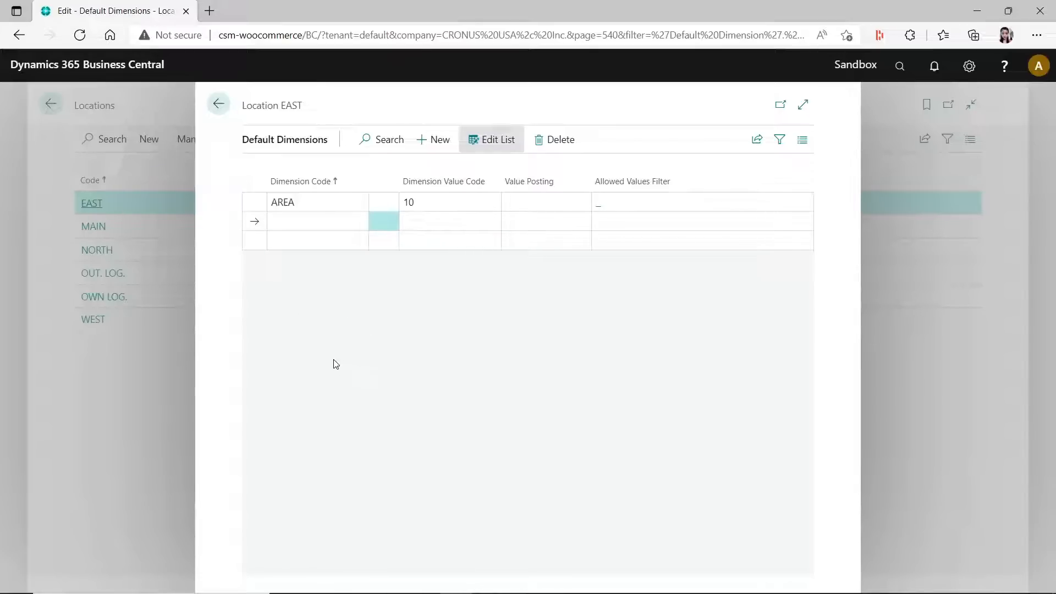
{"action": "left_click", "coordinate": [218, 104]}
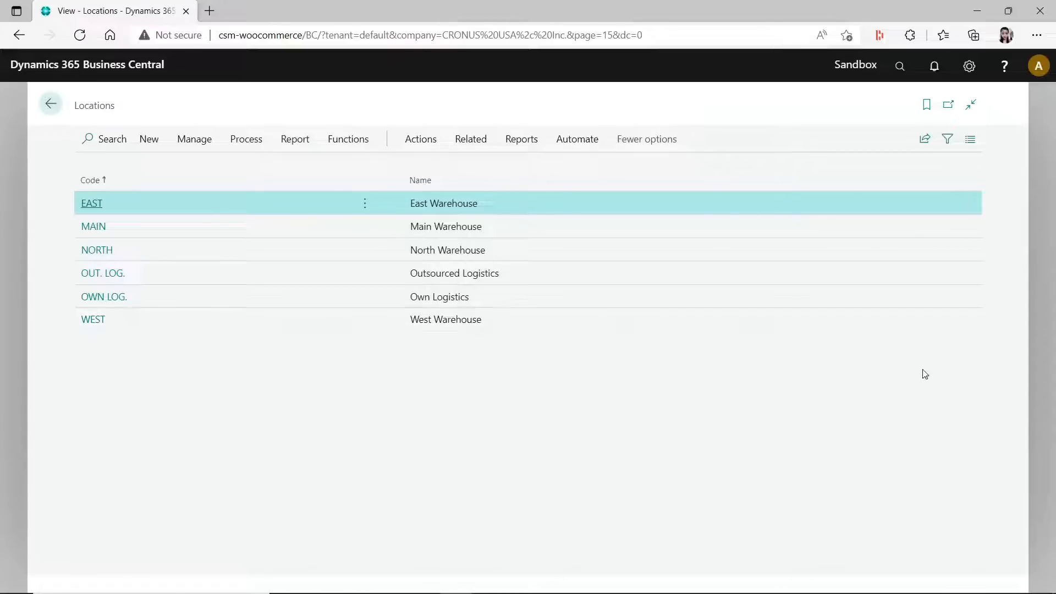
{"action": "left_click", "coordinate": [52, 106]}
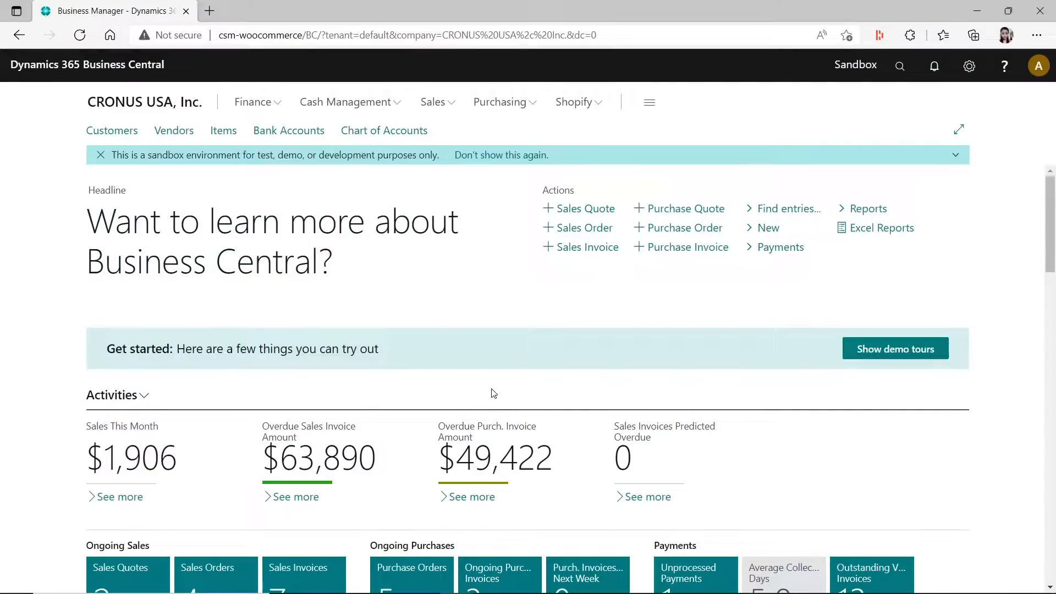
- Examine the Shopify connector article on Microsoft Docs, including its feature details and availability section
{"action": "left_click_drag", "start_coordinate": [1055, 272], "coordinate": [284, 42]}
{"action": "left_click", "coordinate": [691, 42]}
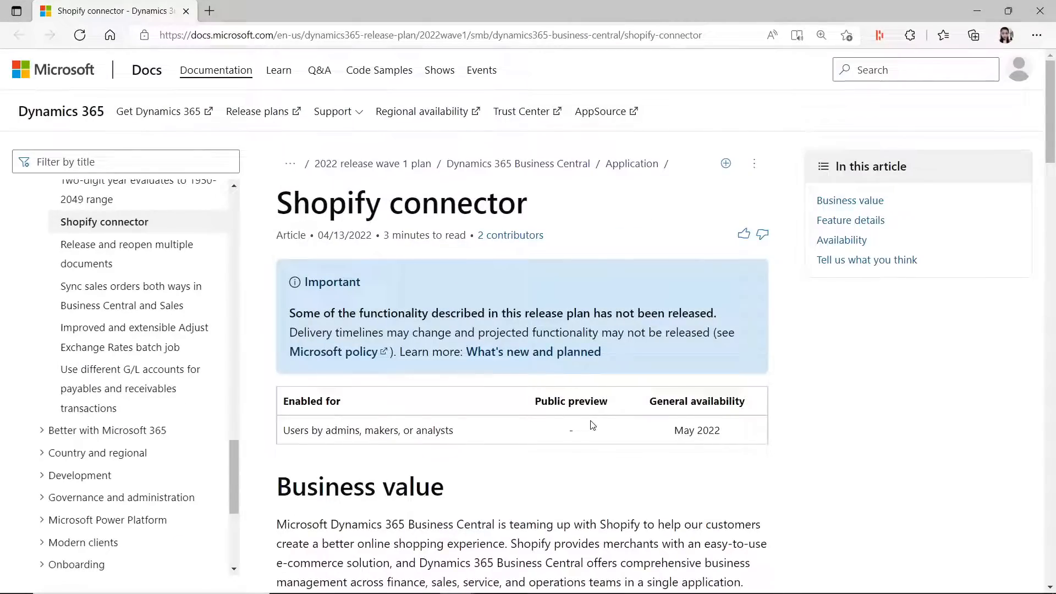
{"action": "scroll", "coordinate": [560, 435], "scroll_direction": "down", "scroll_amount": 5}
{"action": "scroll", "coordinate": [560, 435], "scroll_direction": "down", "scroll_amount": 15}
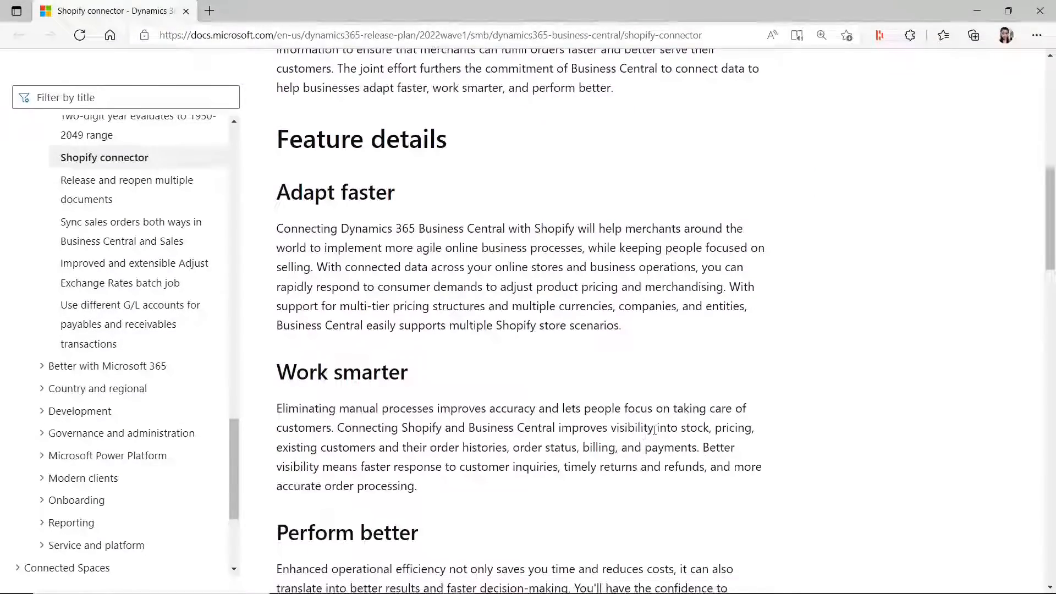
{"action": "scroll", "coordinate": [593, 534], "scroll_direction": "down", "scroll_amount": 3}
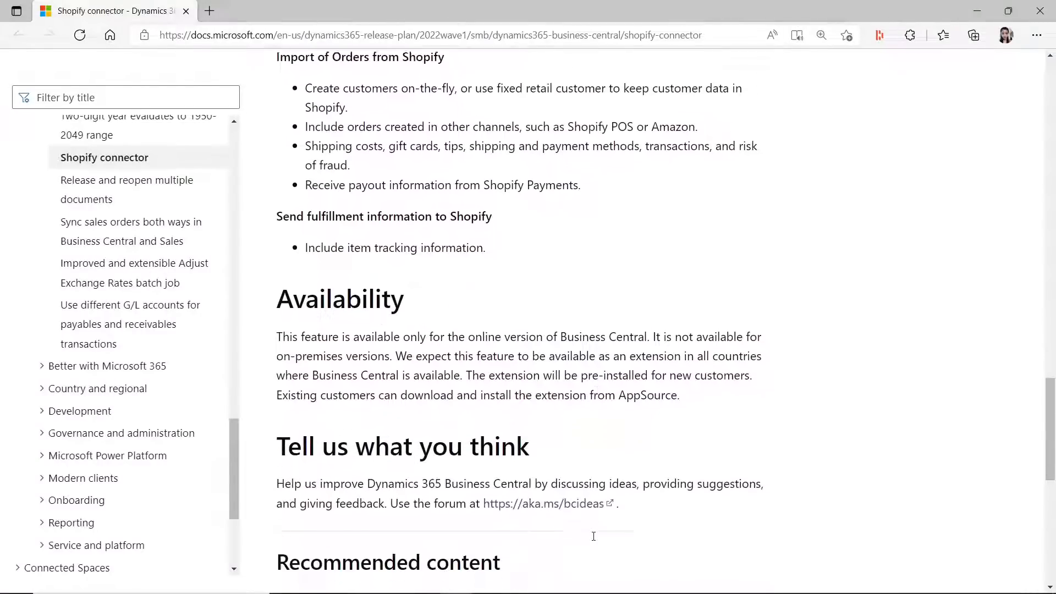
{"action": "scroll", "coordinate": [605, 440], "scroll_direction": "up", "scroll_amount": 14}
{"action": "scroll", "coordinate": [606, 446], "scroll_direction": "up", "scroll_amount": 10}
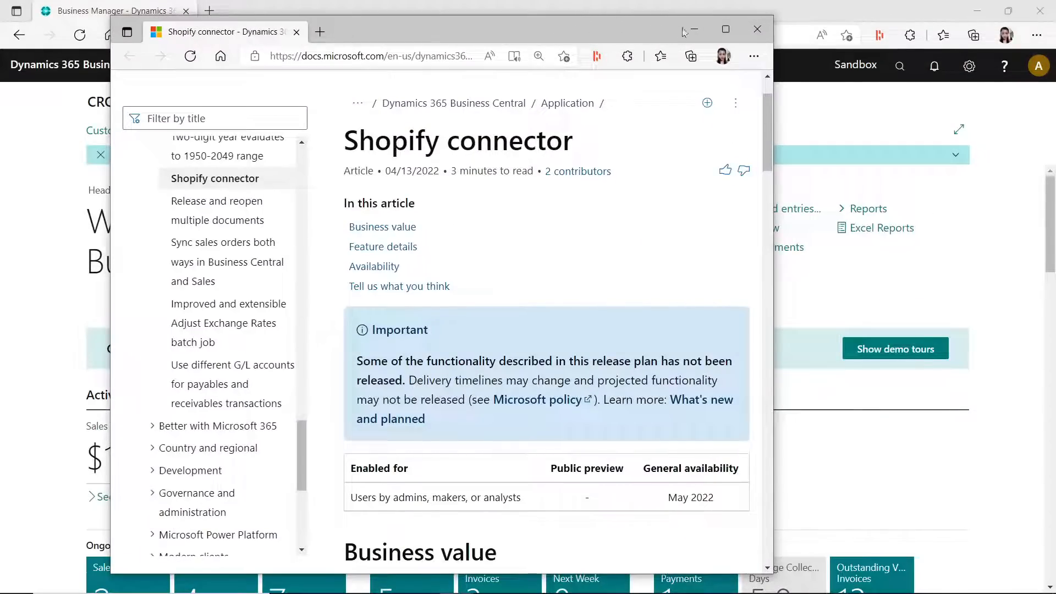
{"action": "left_click", "coordinate": [726, 28]}
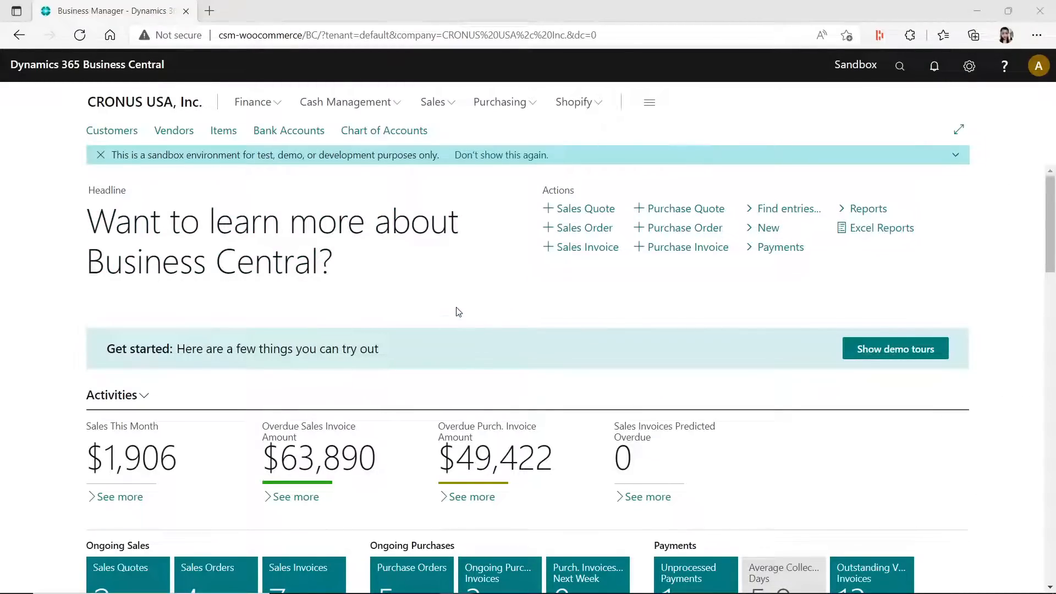
- Open the card of the Shopify shop SHOP in Business Central to view its general and item synchronization settings
{"action": "left_click", "coordinate": [592, 105]}
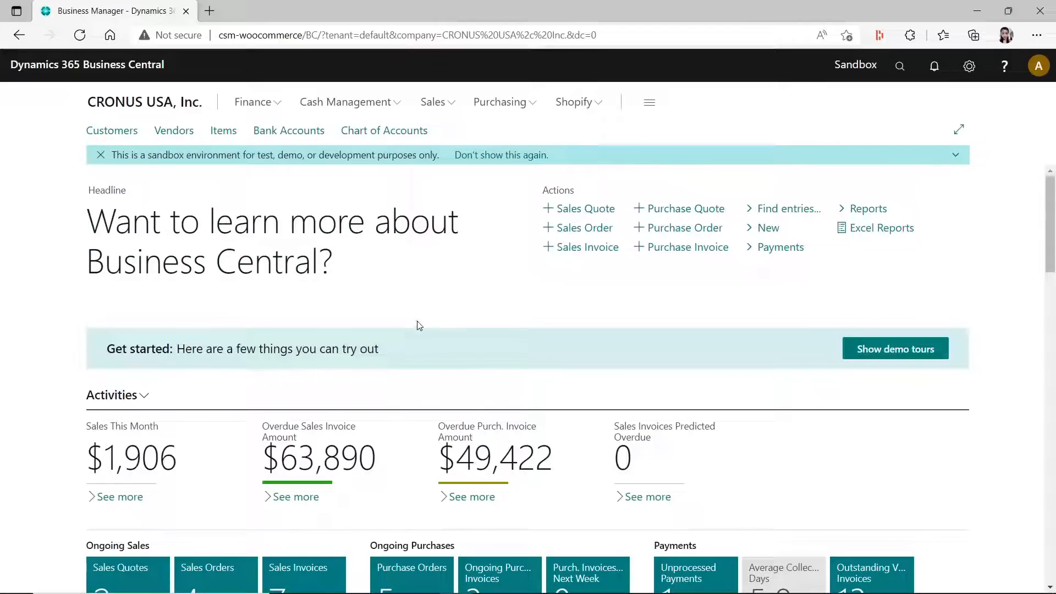
{"action": "left_click", "coordinate": [597, 105]}
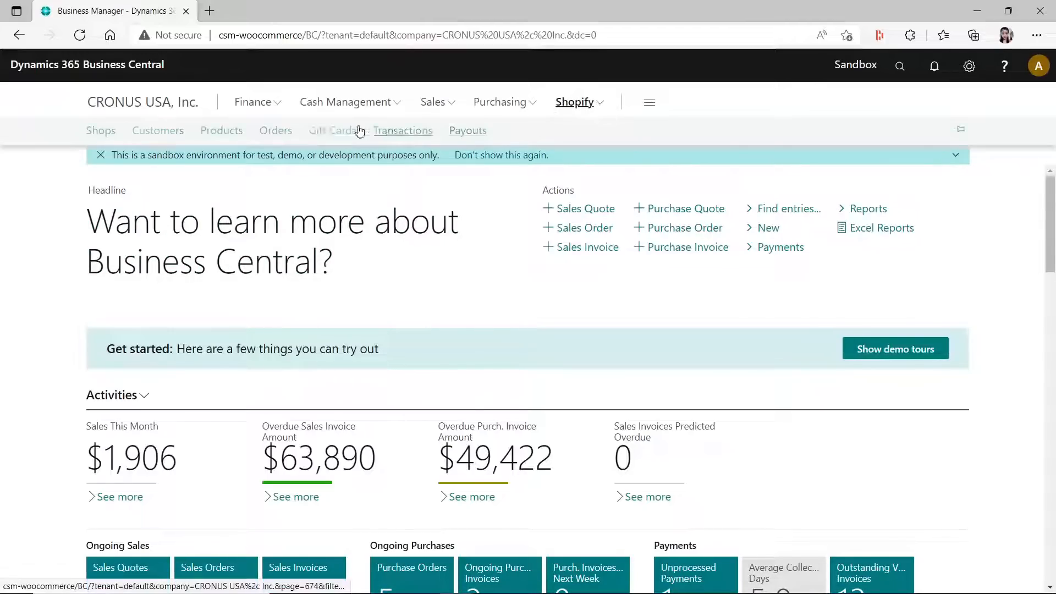
{"action": "left_click", "coordinate": [96, 133]}
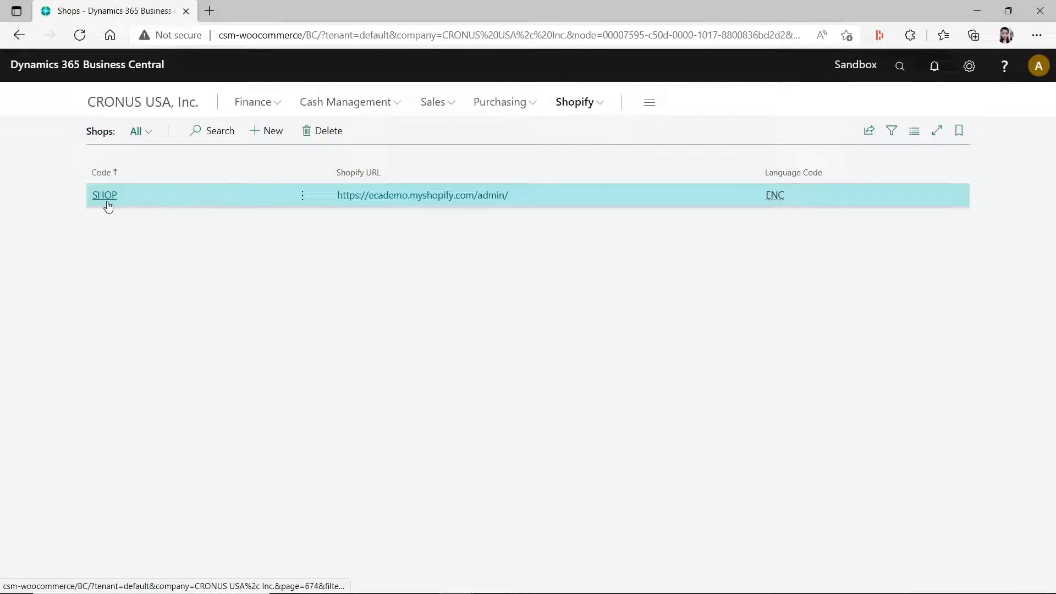
{"action": "left_click", "coordinate": [106, 196]}
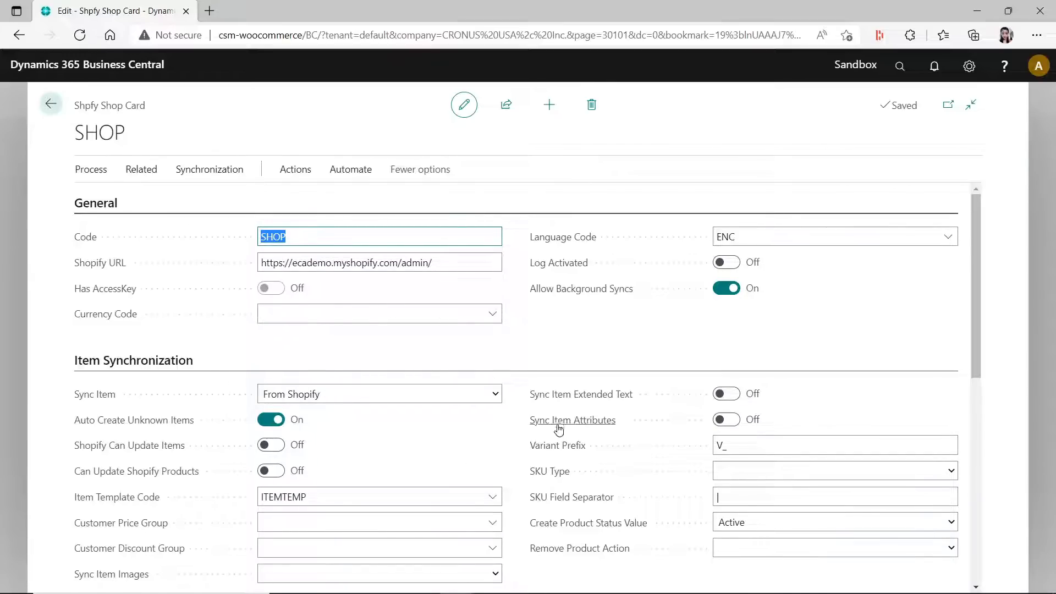
- Switch back to the Shopify connector article on Microsoft Docs and maximize its window
{"action": "left_click_drag", "start_coordinate": [1055, 13], "coordinate": [439, 16]}
{"action": "left_click", "coordinate": [741, 23]}
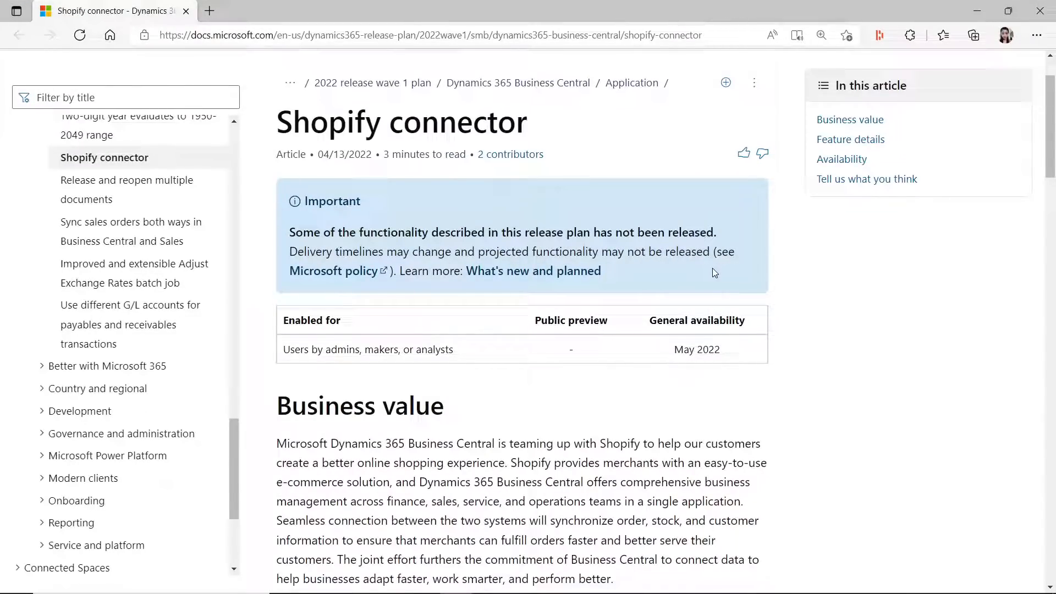
- Read the Shopify connector article through its business value and connector features sections, and move its window away to return to Business Central
{"action": "left_click_drag", "start_coordinate": [1047, 151], "coordinate": [1054, 279]}
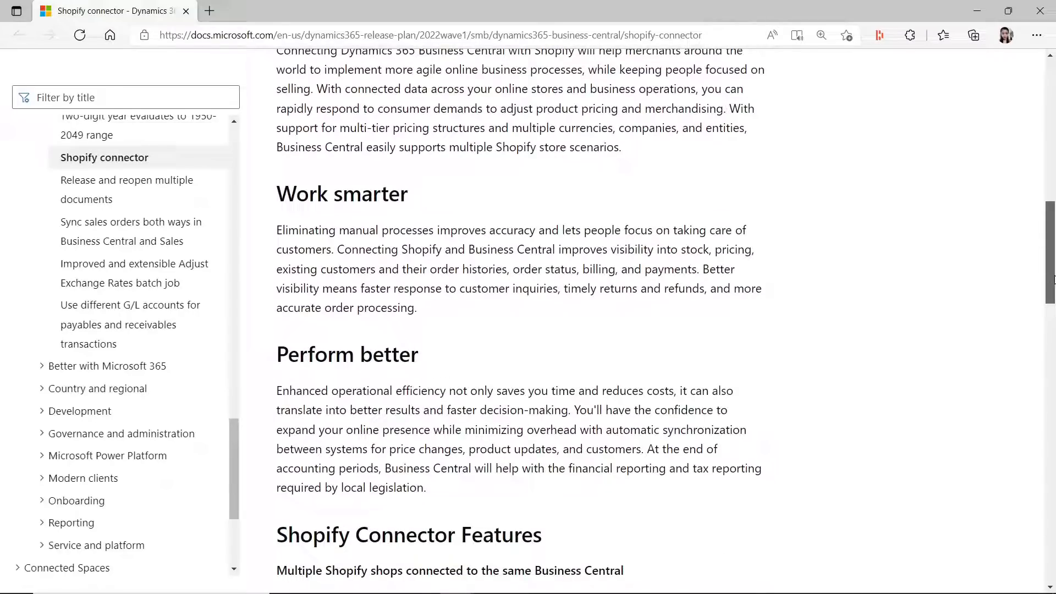
{"action": "left_click_drag", "start_coordinate": [1054, 279], "coordinate": [1028, 340]}
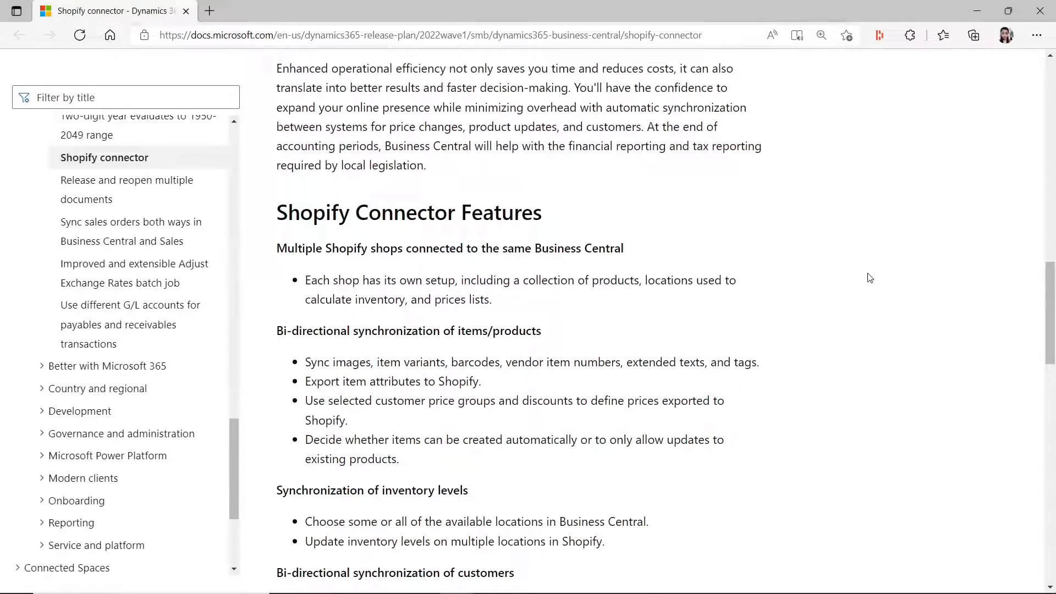
{"action": "left_click_drag", "start_coordinate": [1048, 352], "coordinate": [1011, 166]}
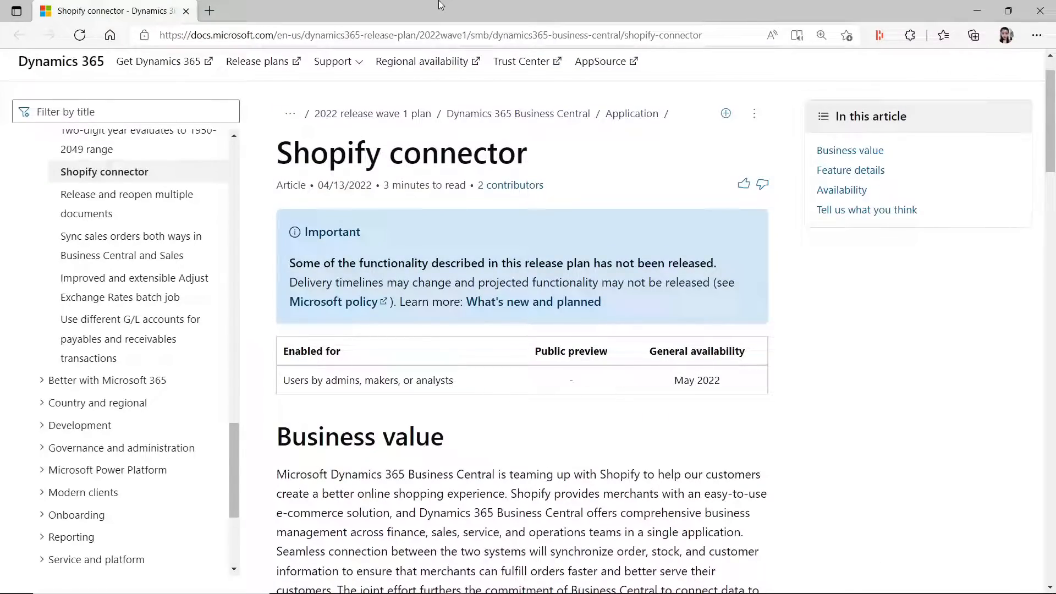
{"action": "left_click_drag", "start_coordinate": [432, 4], "coordinate": [1055, 105]}
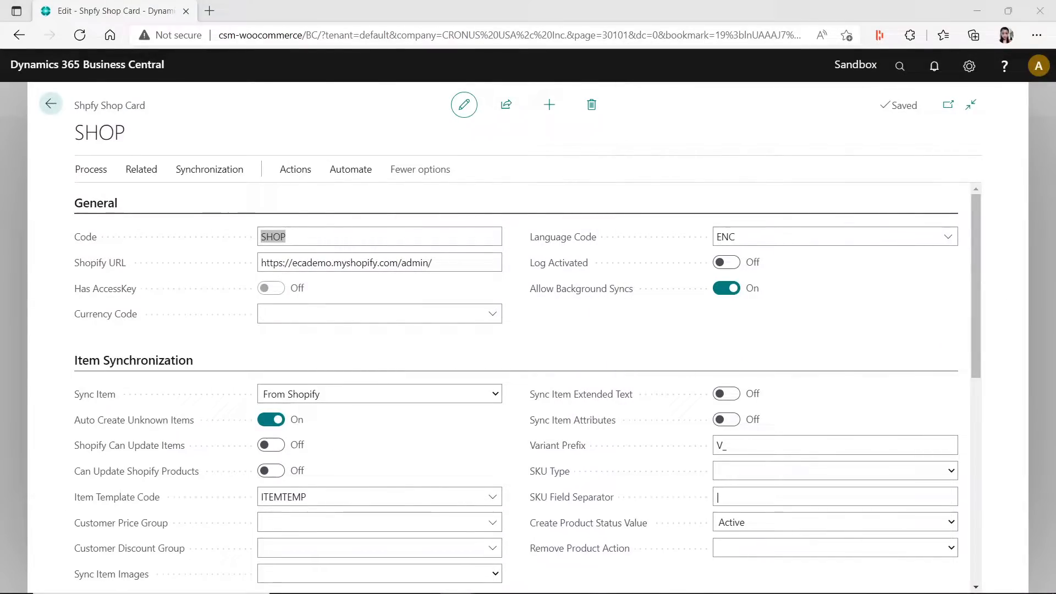
- Leave the shop card for the home page, and reopen the card of SHOP from the list of Shopify shops
{"action": "left_click", "coordinate": [238, 428]}
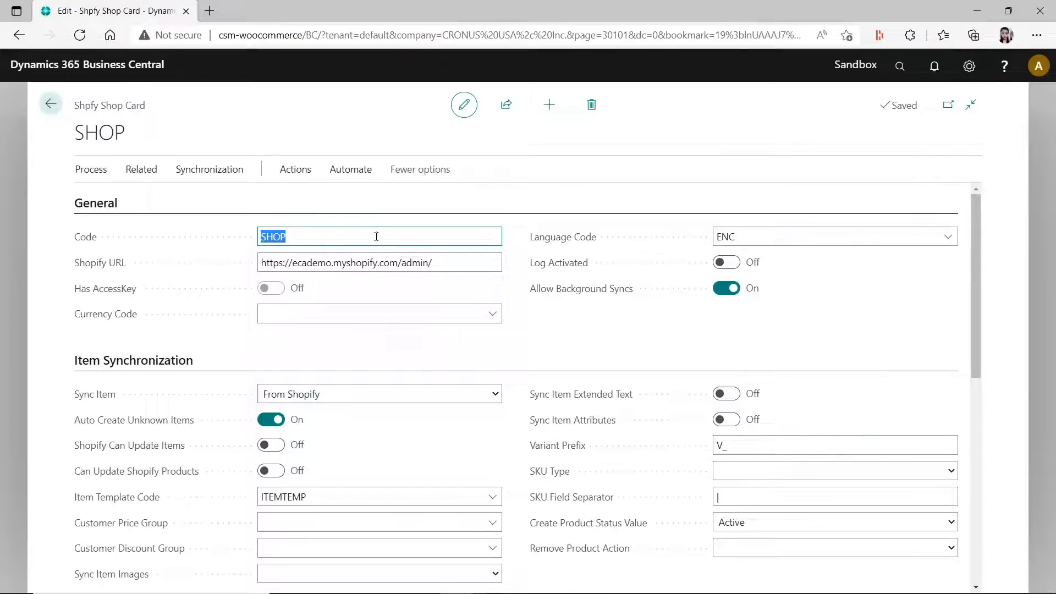
{"action": "left_click", "coordinate": [53, 106]}
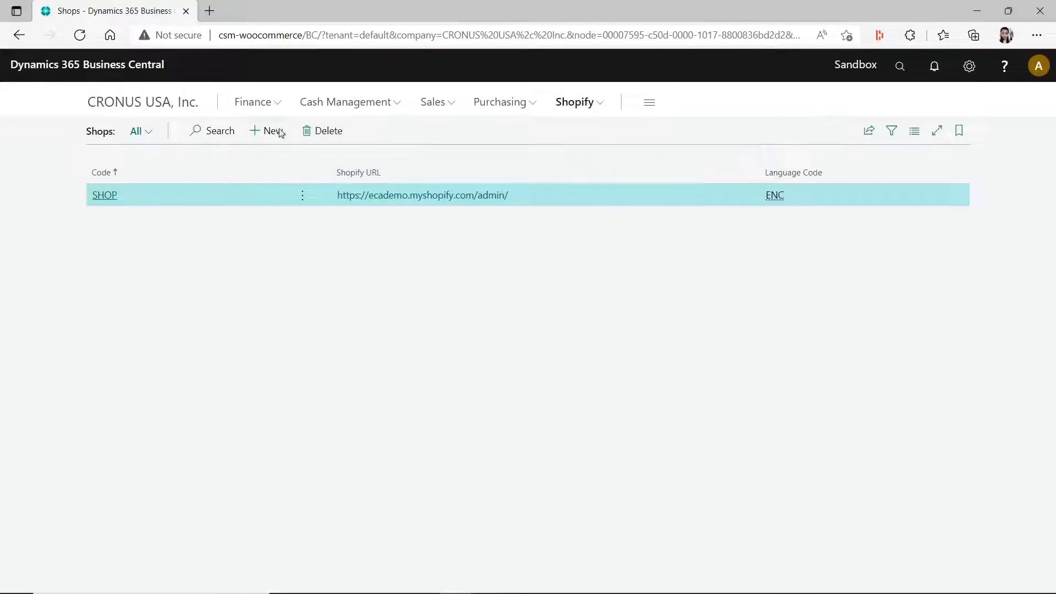
{"action": "left_click", "coordinate": [178, 108]}
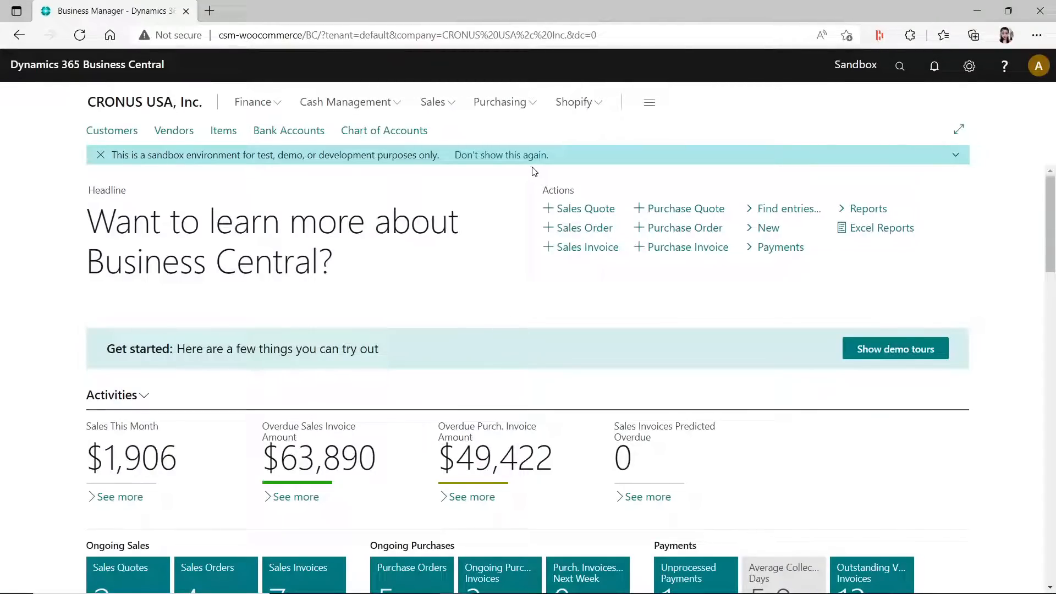
{"action": "left_click", "coordinate": [576, 104]}
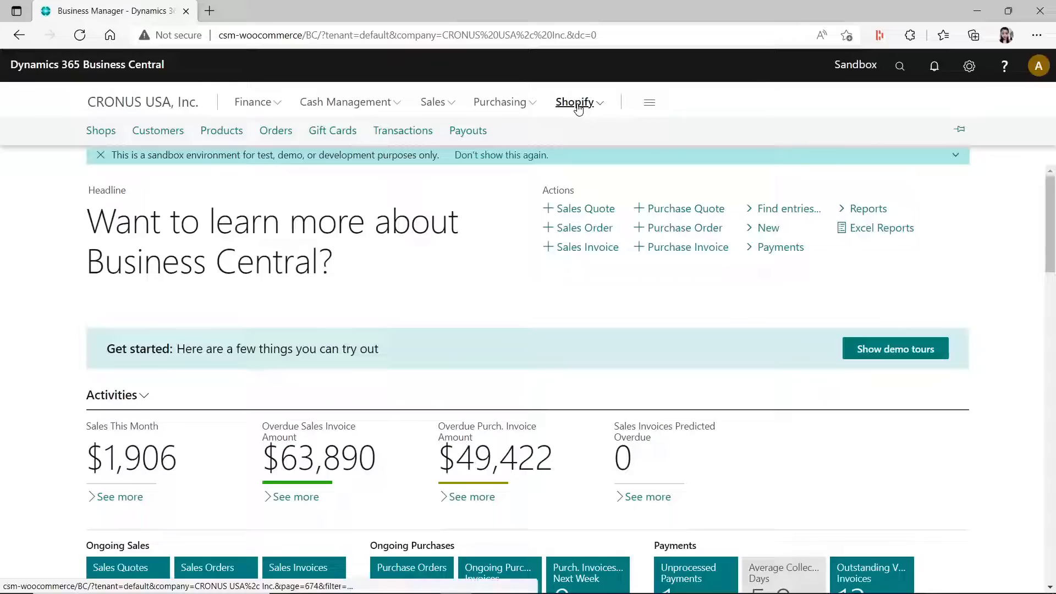
{"action": "left_click", "coordinate": [119, 135]}
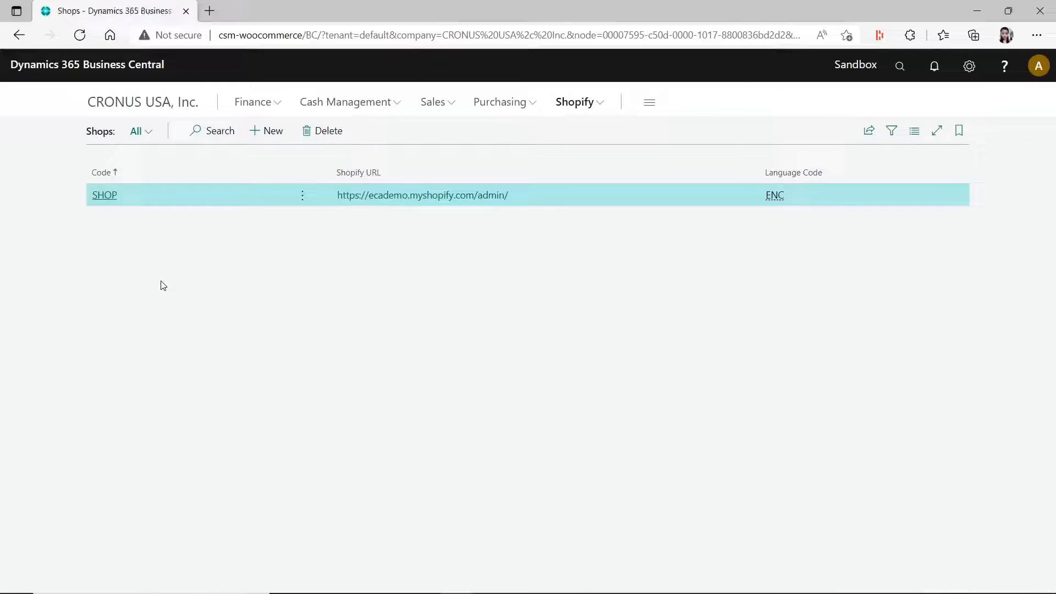
{"action": "left_click", "coordinate": [100, 196]}
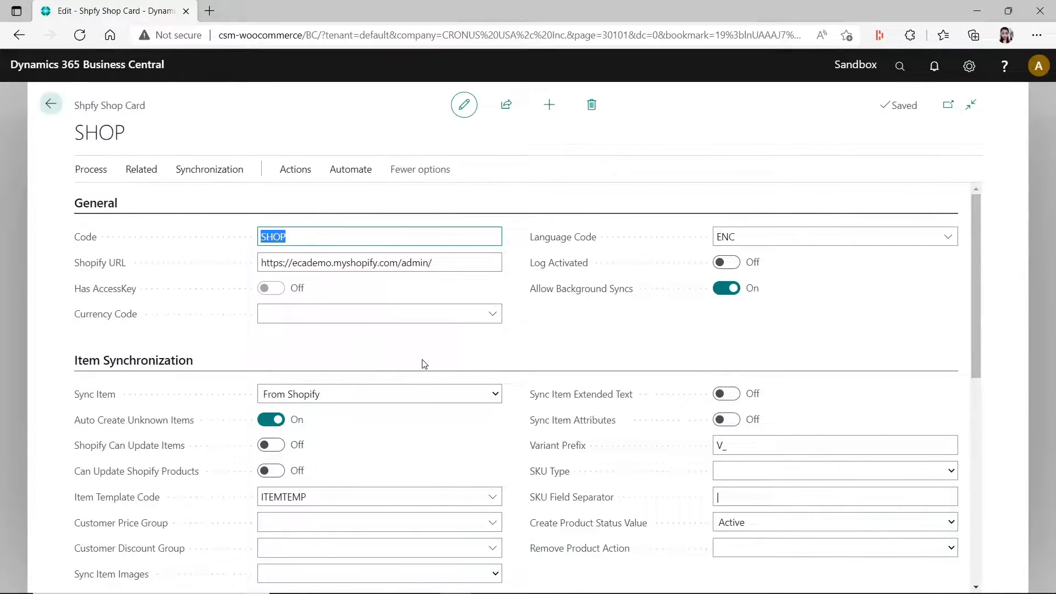
- Examine the shop card's item, inventory, customer and order processing settings and its Request Access action
{"action": "scroll", "coordinate": [450, 452], "scroll_direction": "down", "scroll_amount": 5}
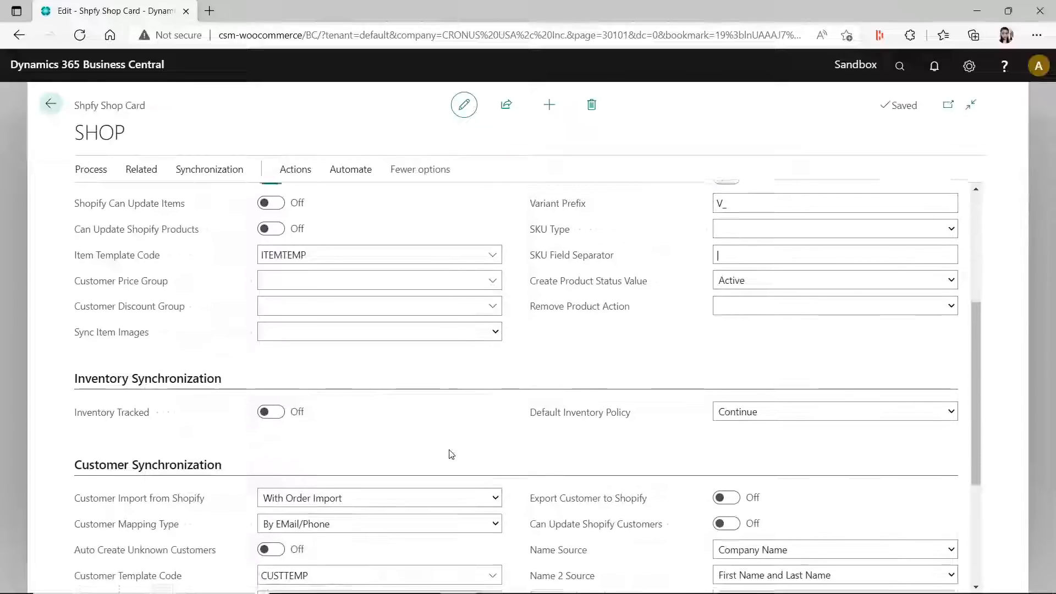
{"action": "scroll", "coordinate": [450, 455], "scroll_direction": "down", "scroll_amount": 4}
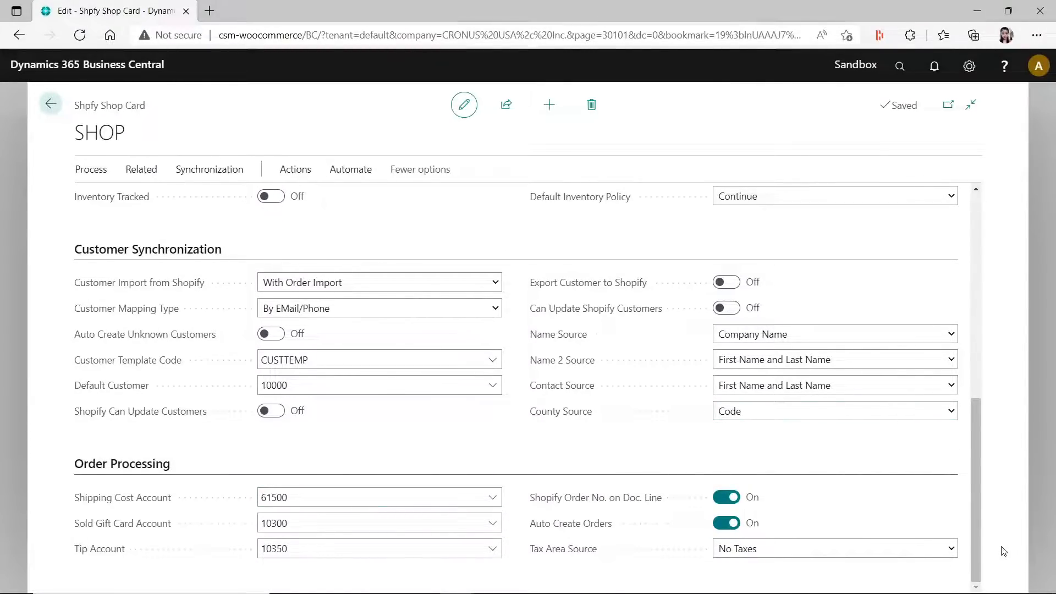
{"action": "left_click_drag", "start_coordinate": [979, 499], "coordinate": [972, 324]}
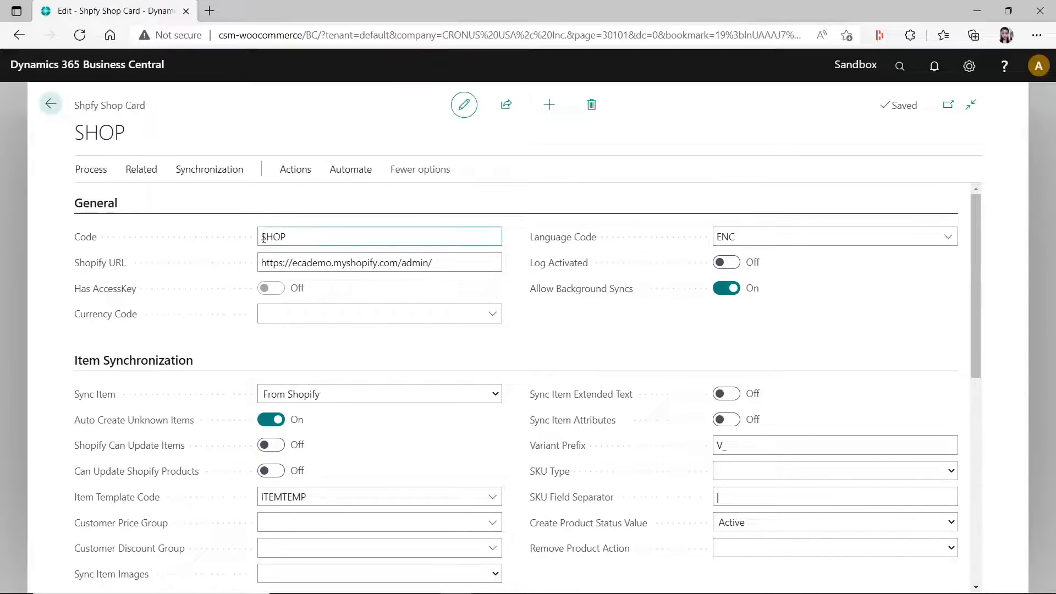
{"action": "left_click", "coordinate": [89, 170]}
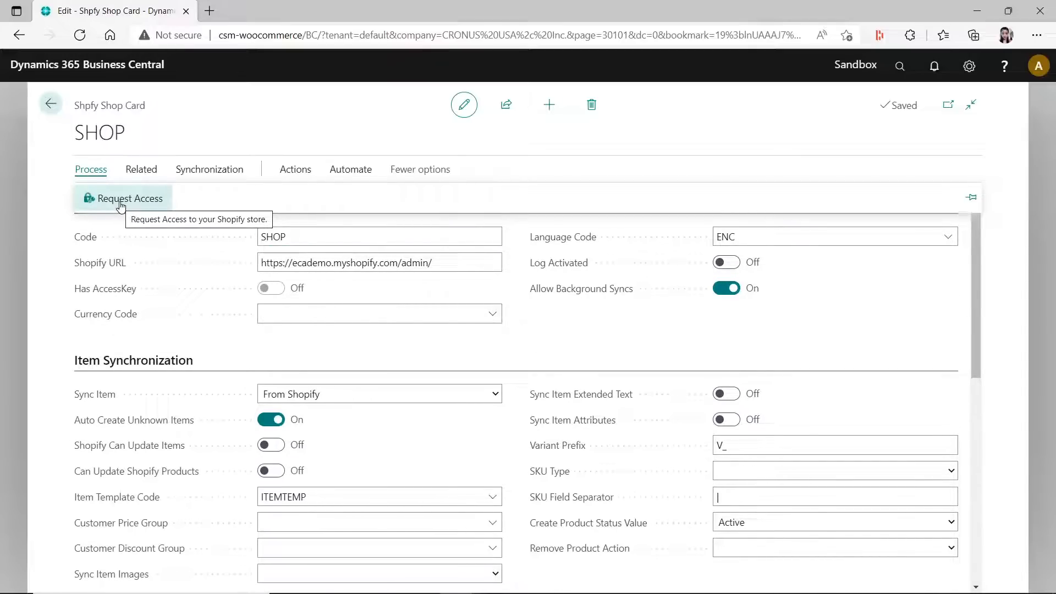
{"action": "left_click_drag", "start_coordinate": [448, 266], "coordinate": [138, 272]}
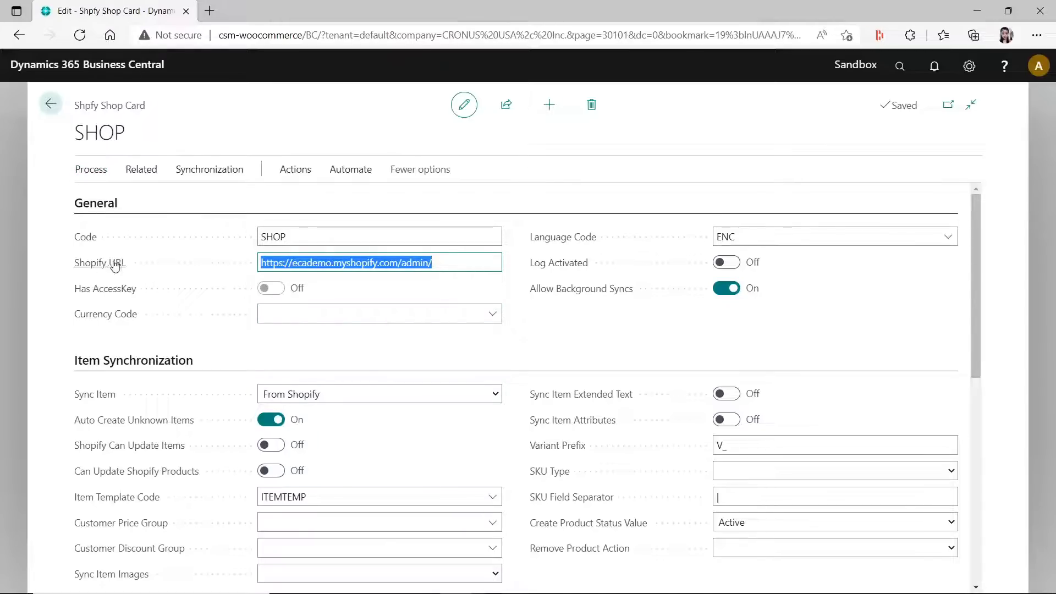
{"action": "left_click", "coordinate": [411, 263]}
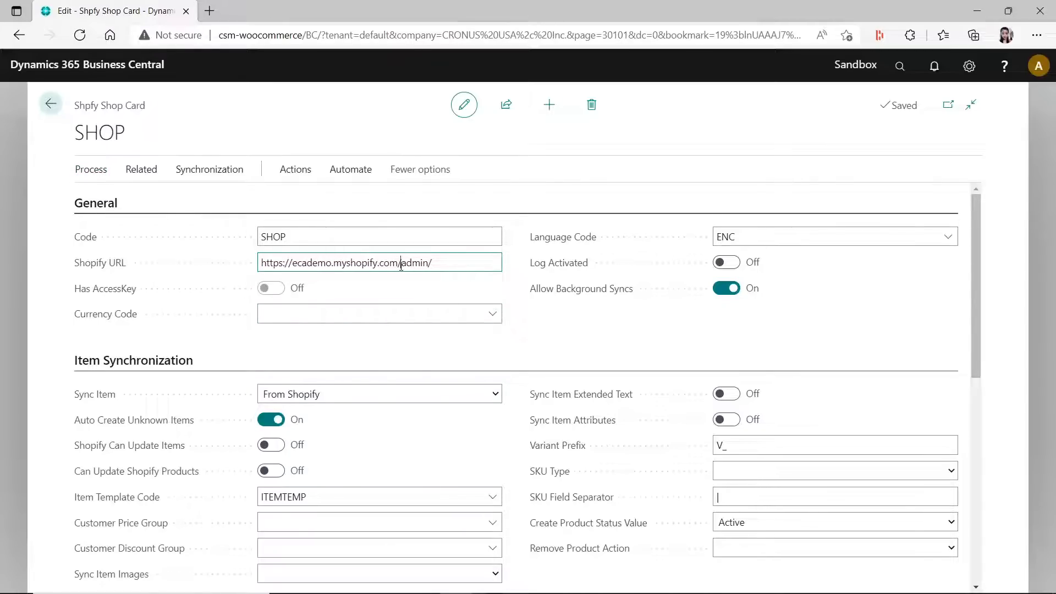
{"action": "left_click_drag", "start_coordinate": [401, 265], "coordinate": [438, 266]}
{"action": "key", "text": "BackSpace"}
{"action": "key", "text": "Tab"}
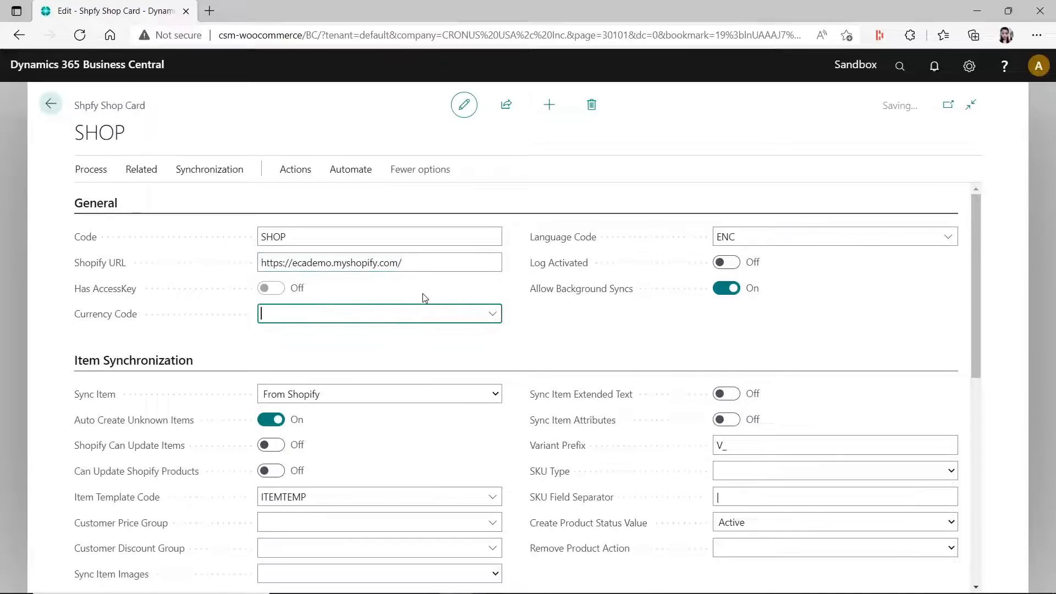
- Try to request access to the Shopify store with the shortened URL, and close the authorization window and its dialogs
{"action": "left_click", "coordinate": [409, 264]}
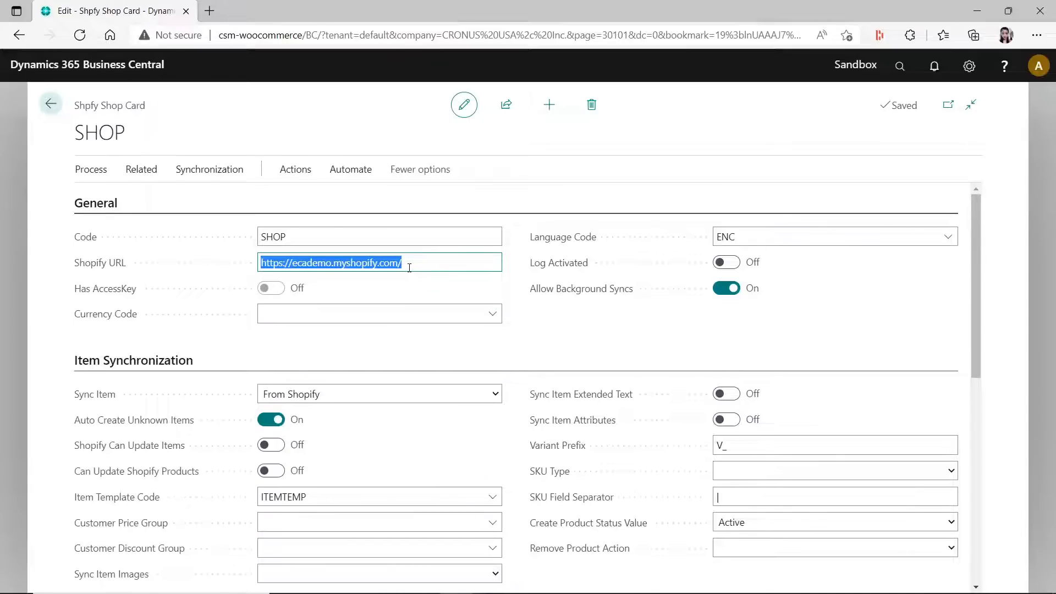
{"action": "left_click", "coordinate": [89, 175]}
{"action": "left_click", "coordinate": [119, 196]}
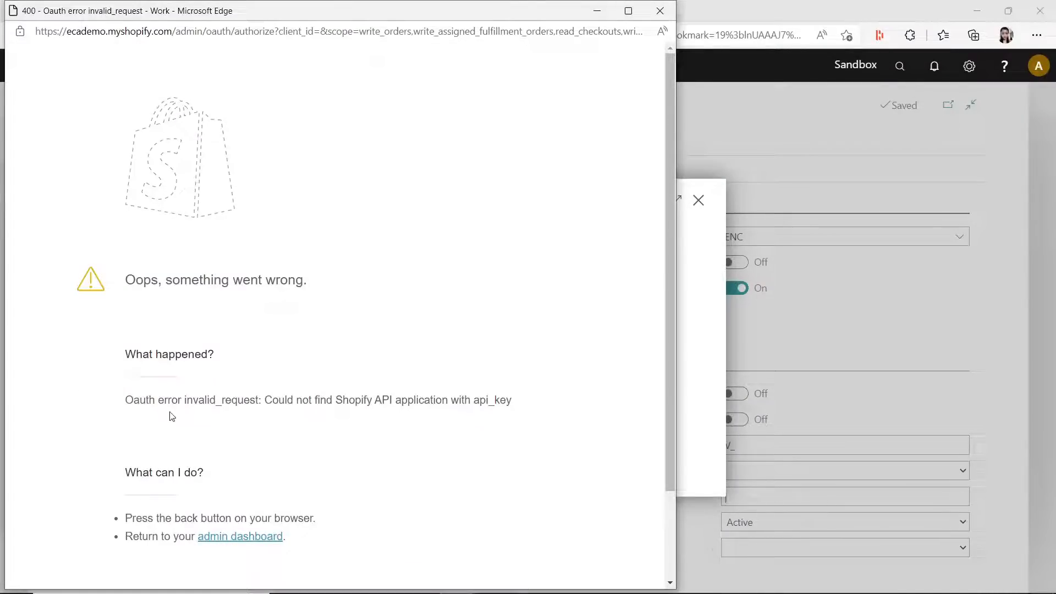
{"action": "left_click", "coordinate": [660, 11]}
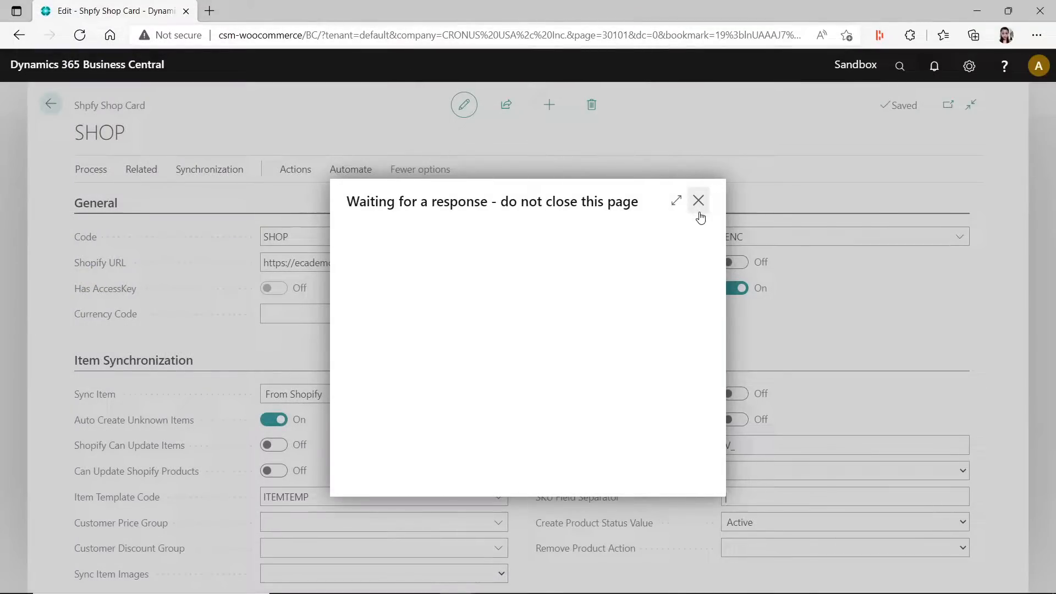
{"action": "left_click", "coordinate": [669, 378]}
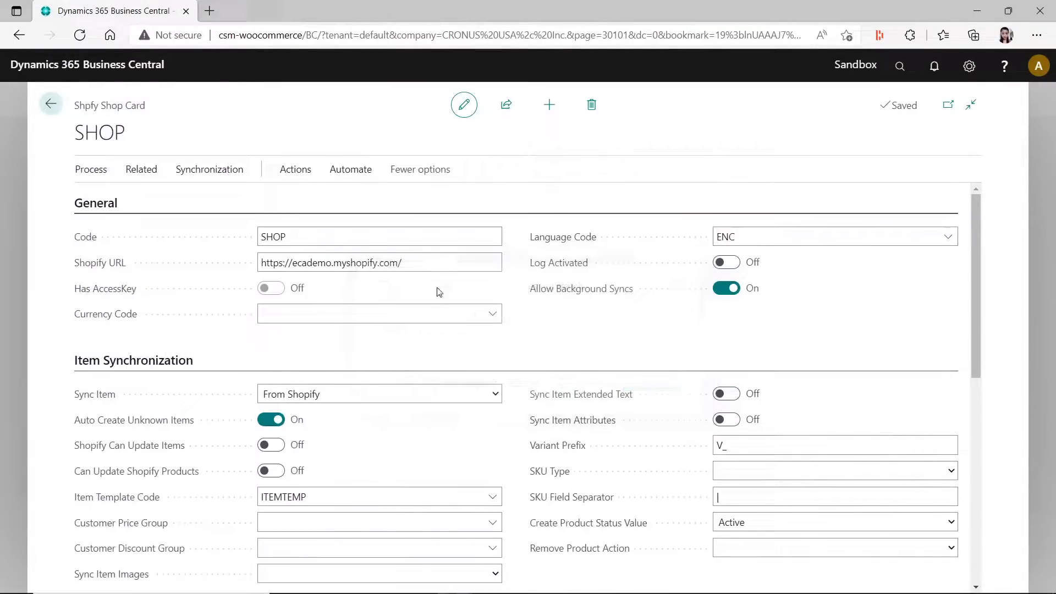
{"action": "left_click", "coordinate": [421, 262]}
{"action": "left_click", "coordinate": [424, 263]}
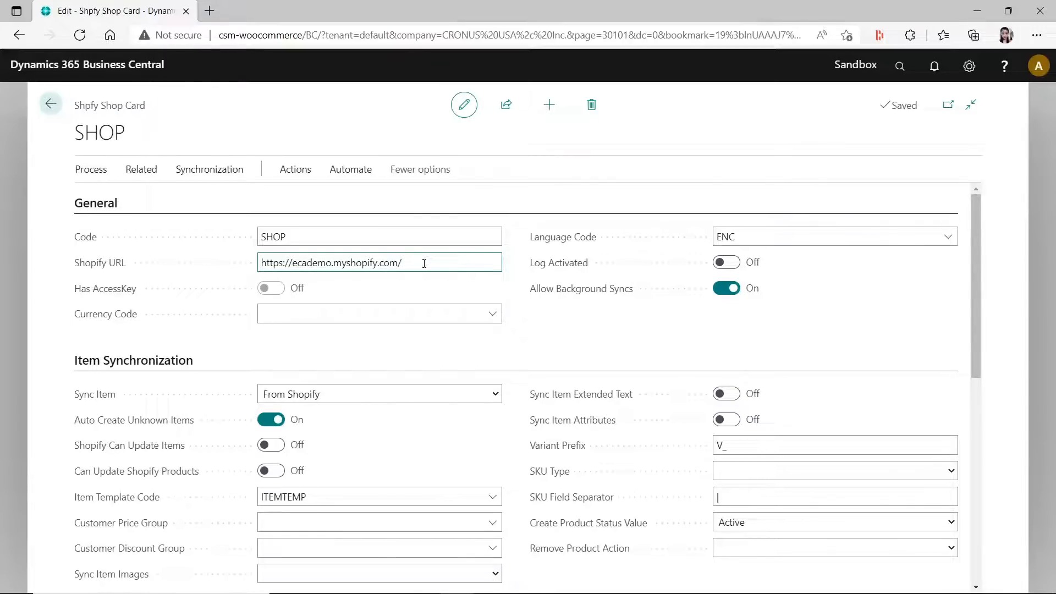
{"action": "type", "text": "dmin"}
{"action": "key", "text": "Tab"}
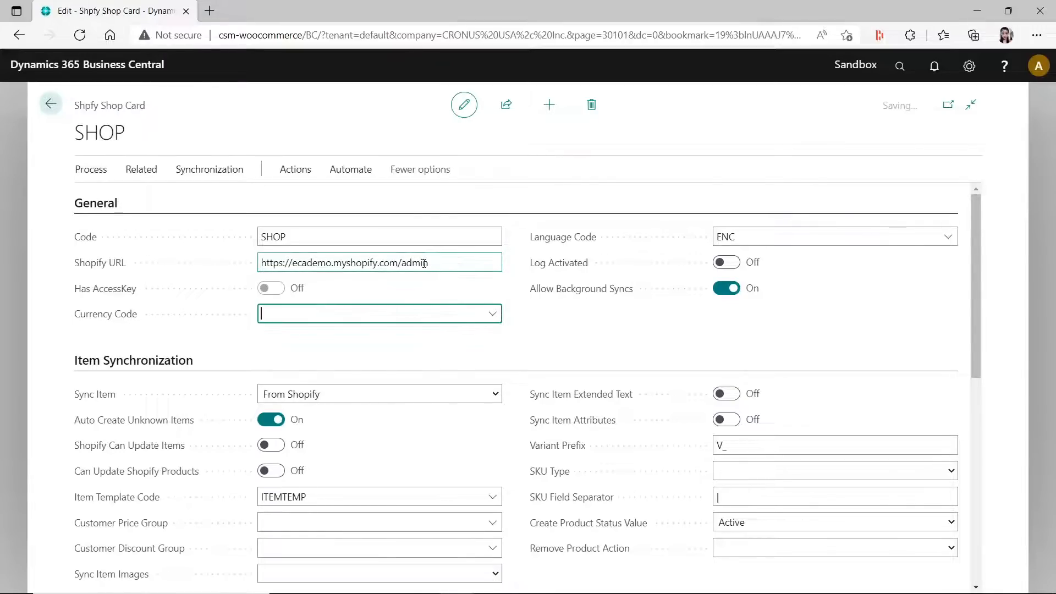
- Try requesting store access again with the admin URL, and dismiss the Shopify window and the remaining dialogs
{"action": "left_click", "coordinate": [434, 264]}
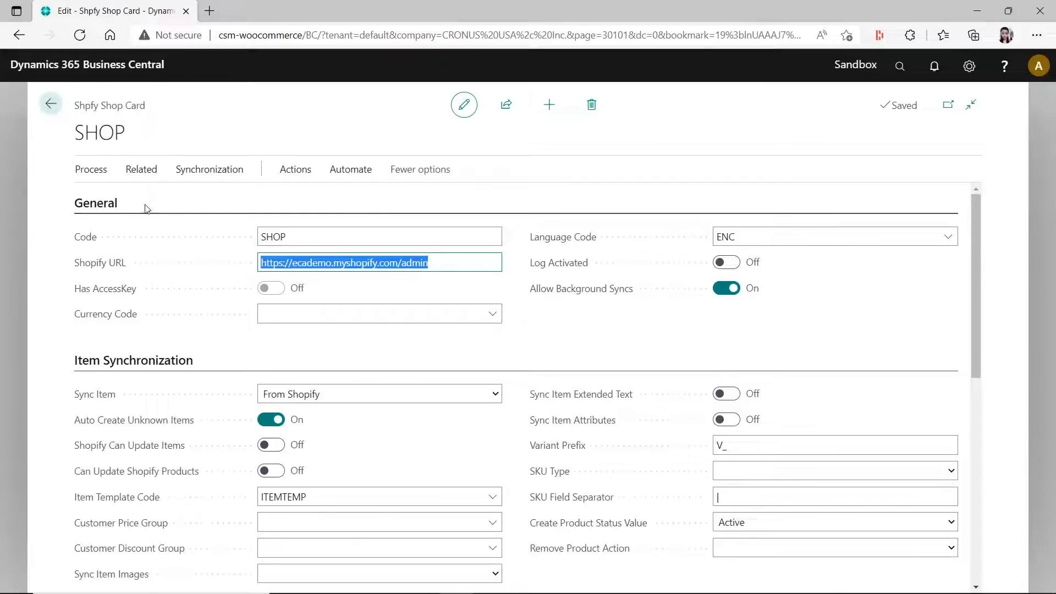
{"action": "left_click", "coordinate": [92, 170]}
{"action": "left_click", "coordinate": [108, 199]}
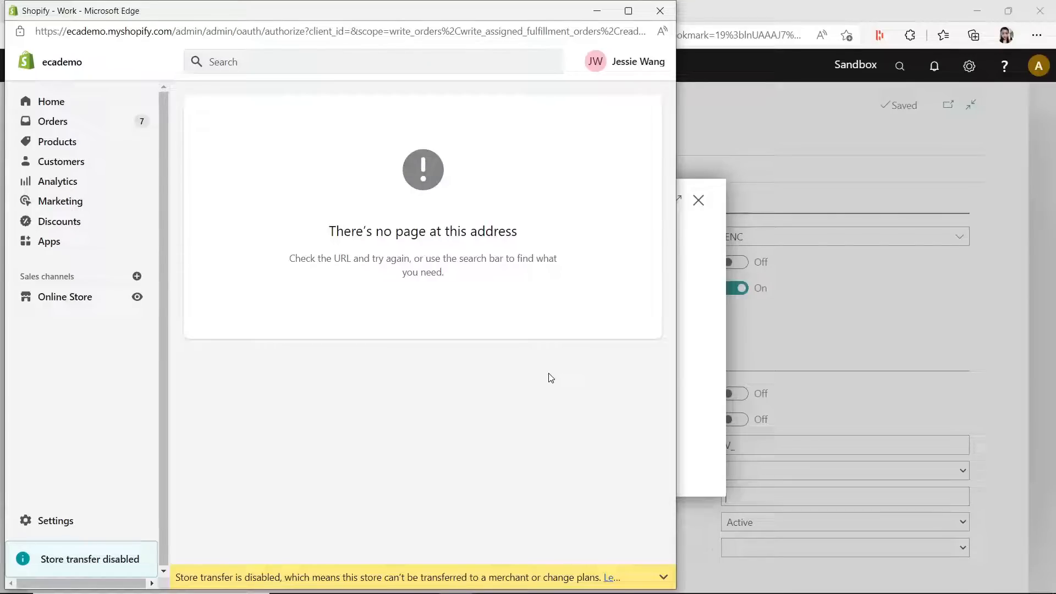
{"action": "left_click", "coordinate": [657, 17]}
{"action": "left_click", "coordinate": [699, 200]}
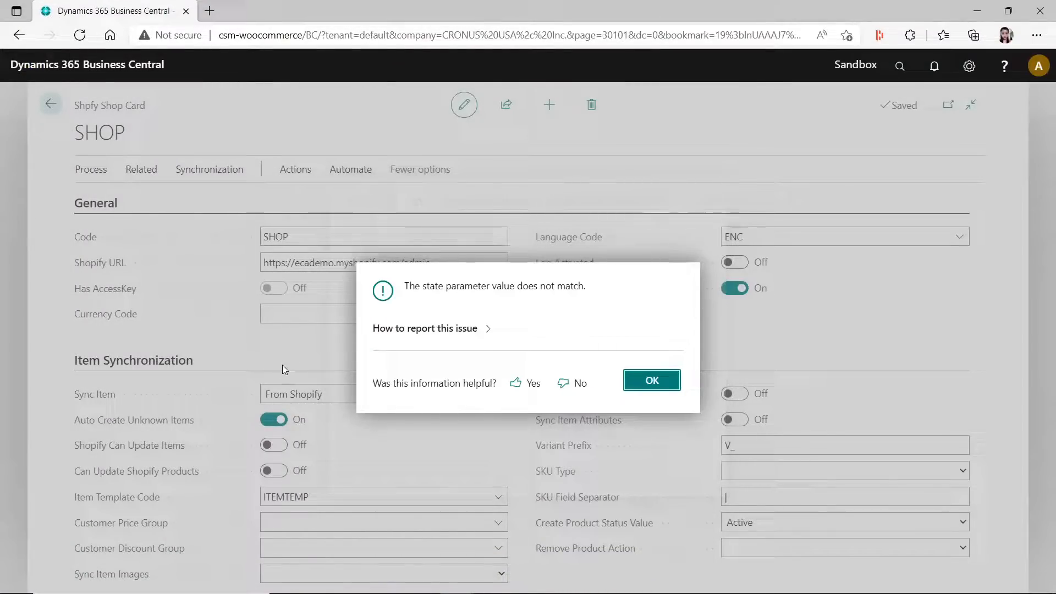
{"action": "key", "text": "Return"}
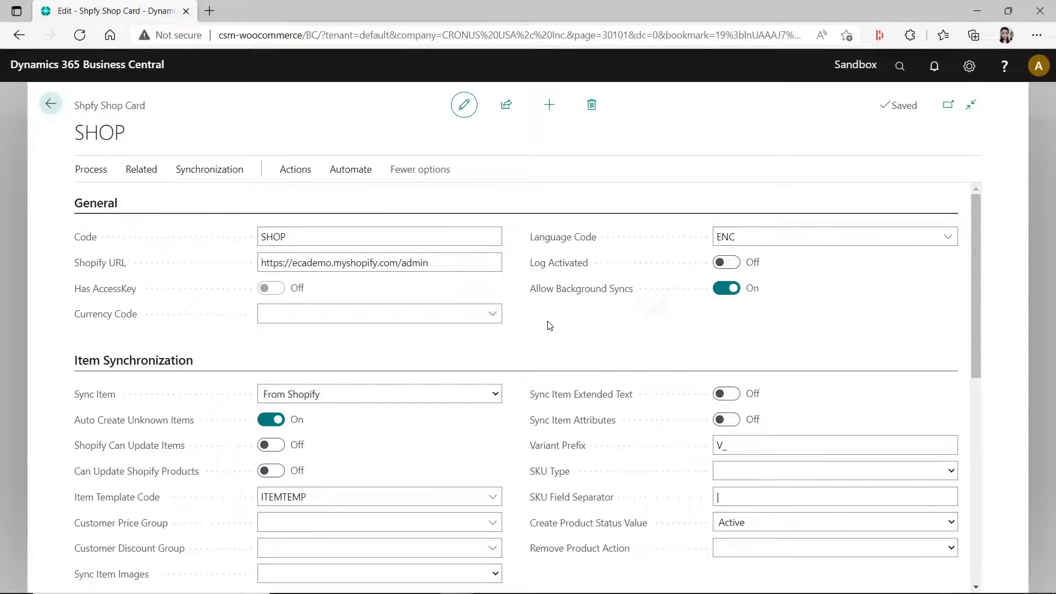
- Look over the synchronization and order processing sections of the SHOP card, and return to the list of shops
{"action": "scroll", "coordinate": [550, 325], "scroll_direction": "down", "scroll_amount": 2}
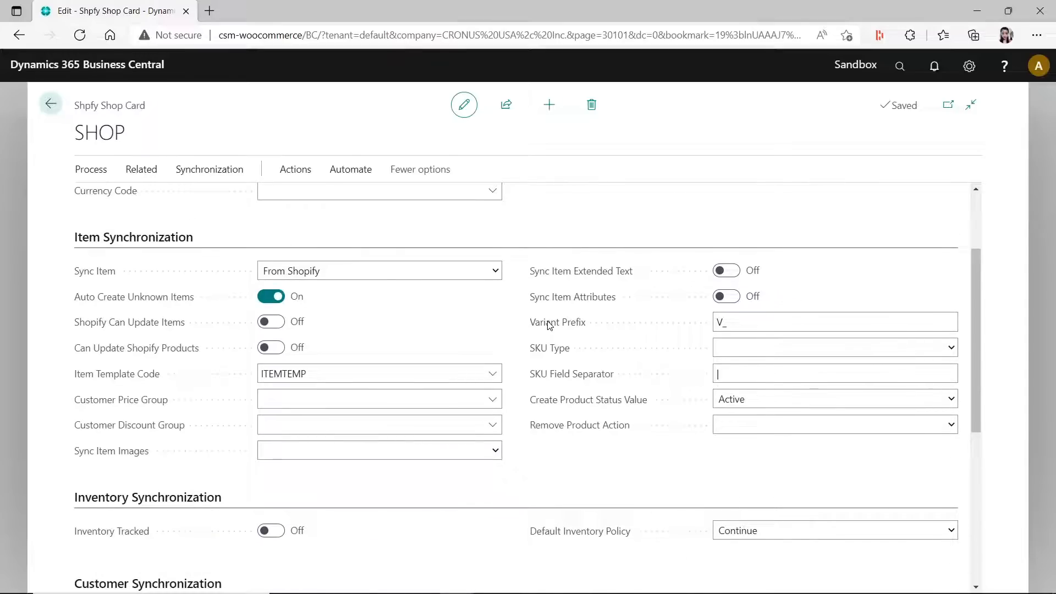
{"action": "scroll", "coordinate": [550, 325], "scroll_direction": "up", "scroll_amount": 2}
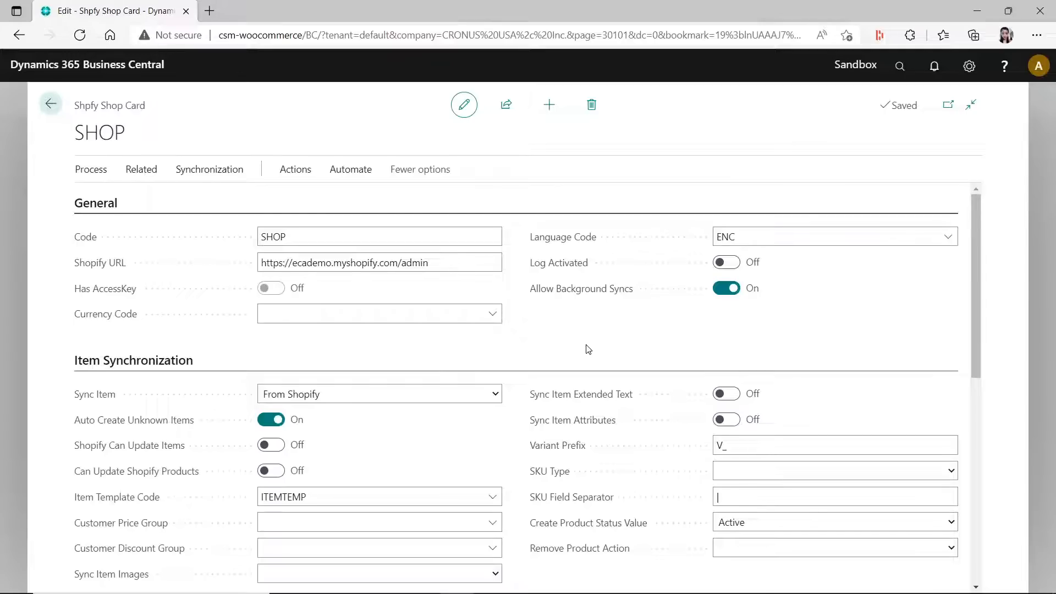
{"action": "scroll", "coordinate": [589, 350], "scroll_direction": "down", "scroll_amount": 6}
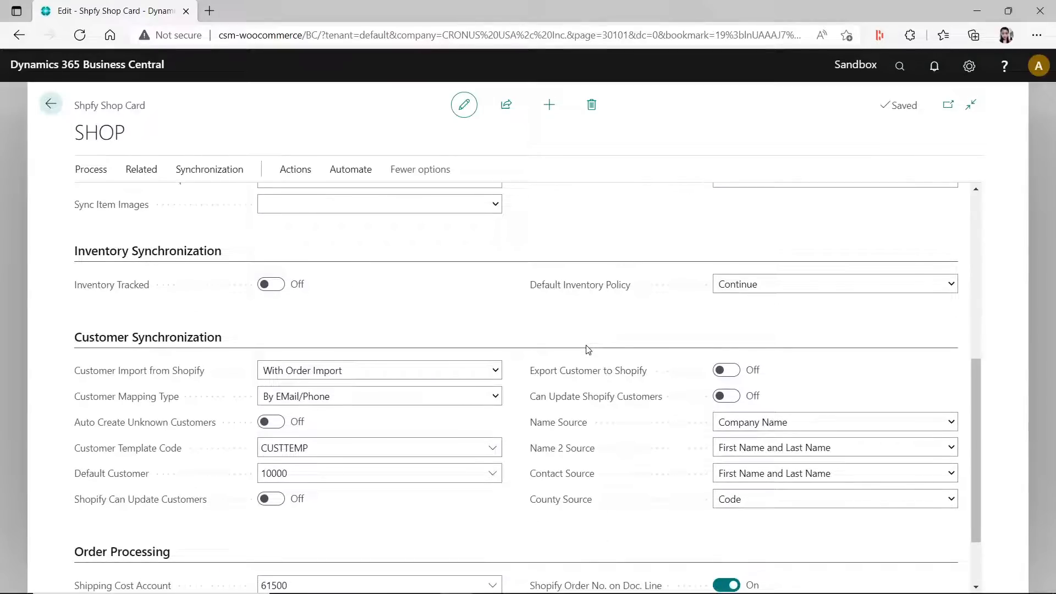
{"action": "scroll", "coordinate": [589, 350], "scroll_direction": "up", "scroll_amount": 1}
{"action": "scroll", "coordinate": [588, 352], "scroll_direction": "up", "scroll_amount": 5}
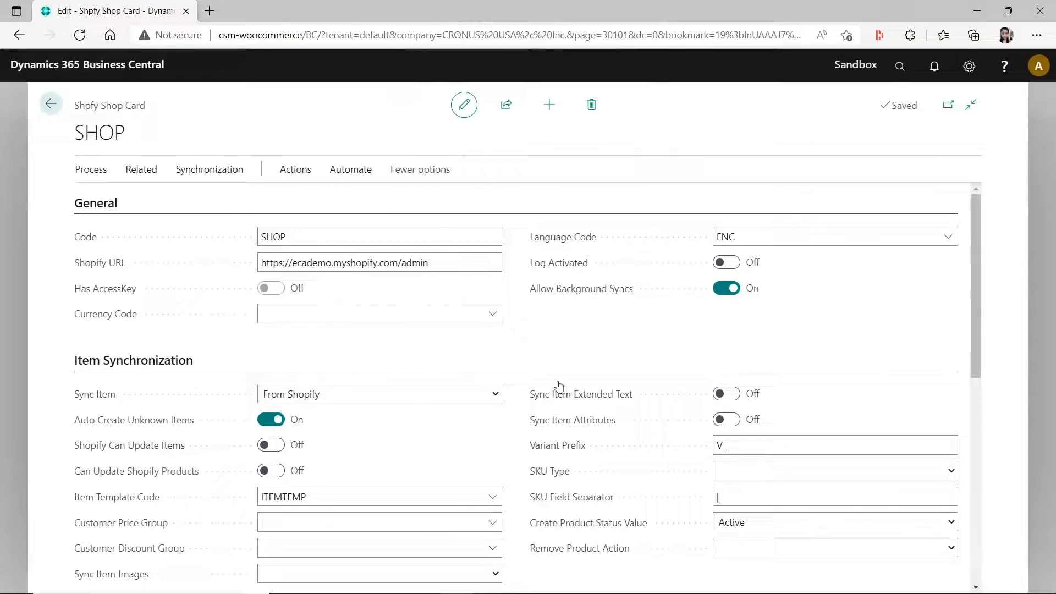
{"action": "left_click", "coordinate": [49, 104]}
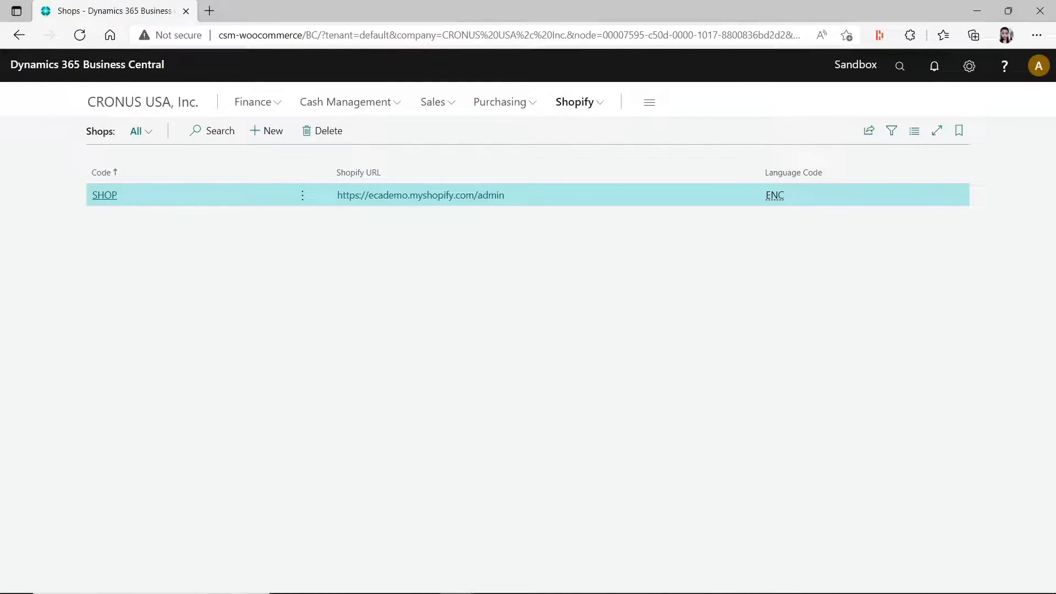
- View the release plan article on using Excel to design report layouts, and return to the list of shops
{"action": "left_click_drag", "start_coordinate": [1045, 247], "coordinate": [449, 12]}
{"action": "scroll", "coordinate": [806, 326], "scroll_direction": "up", "scroll_amount": 4}
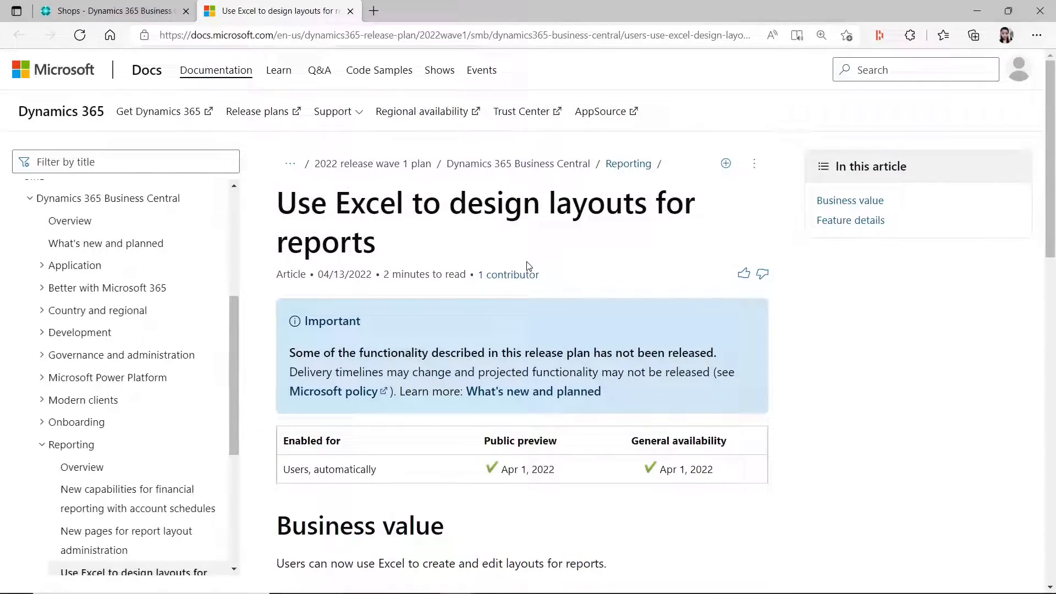
{"action": "double_click", "coordinate": [626, 7]}
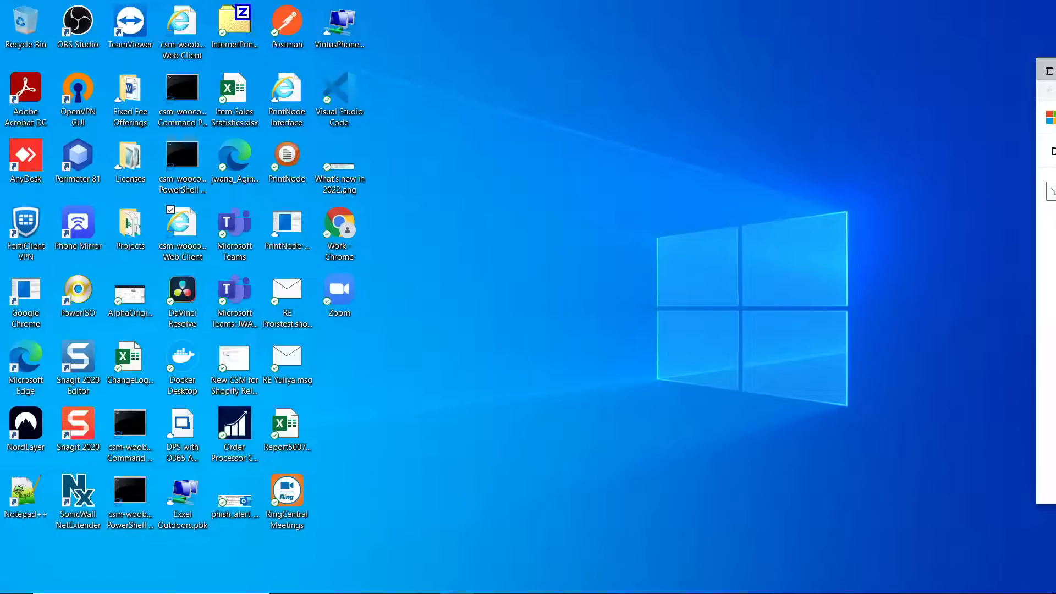
{"action": "left_click", "coordinate": [531, 75]}
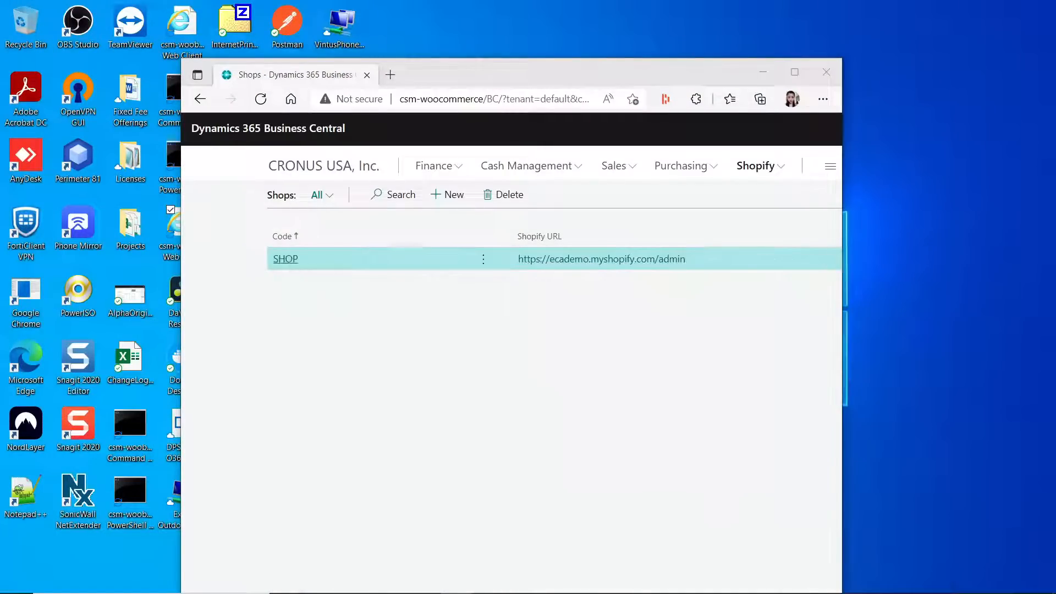
{"action": "left_click", "coordinate": [794, 72]}
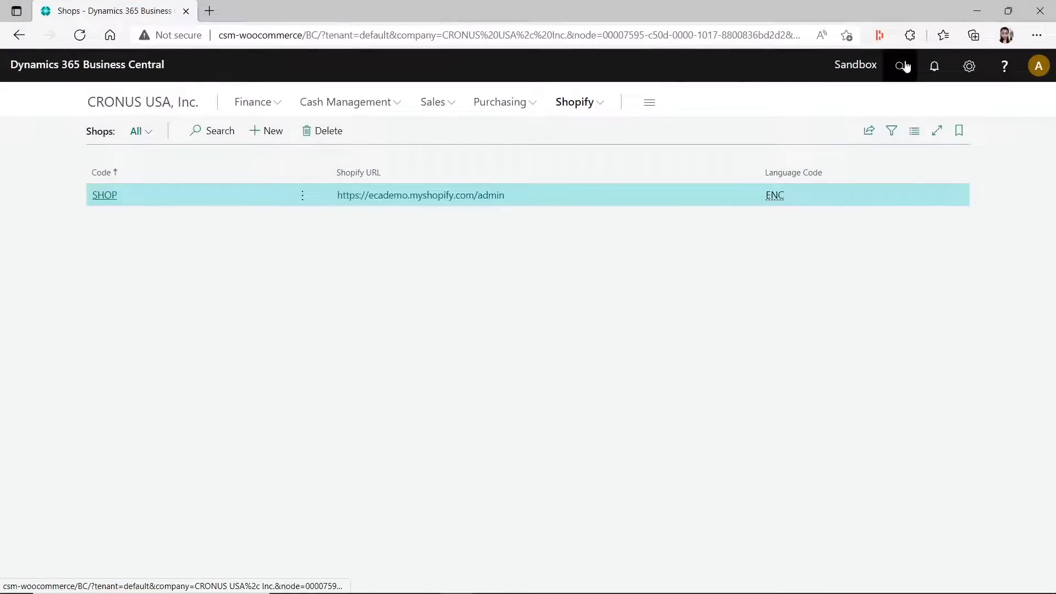
- Search for "report layout" and open the Report Layouts page
{"action": "left_click", "coordinate": [900, 66]}
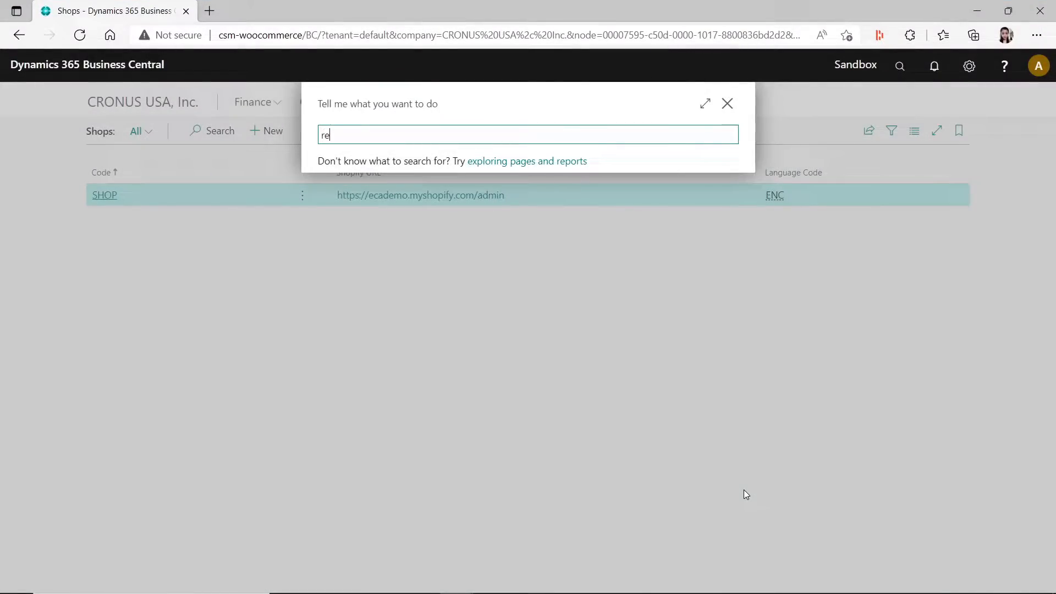
{"action": "type", "text": "repl"}
{"action": "key", "text": "BackSpace"}
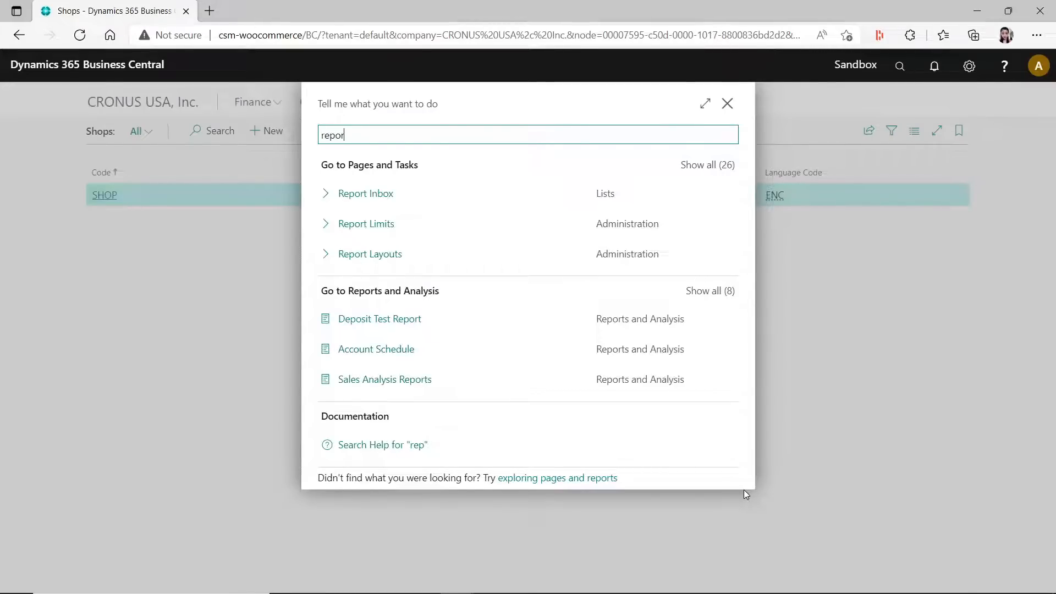
{"action": "type", "text": "ort o"}
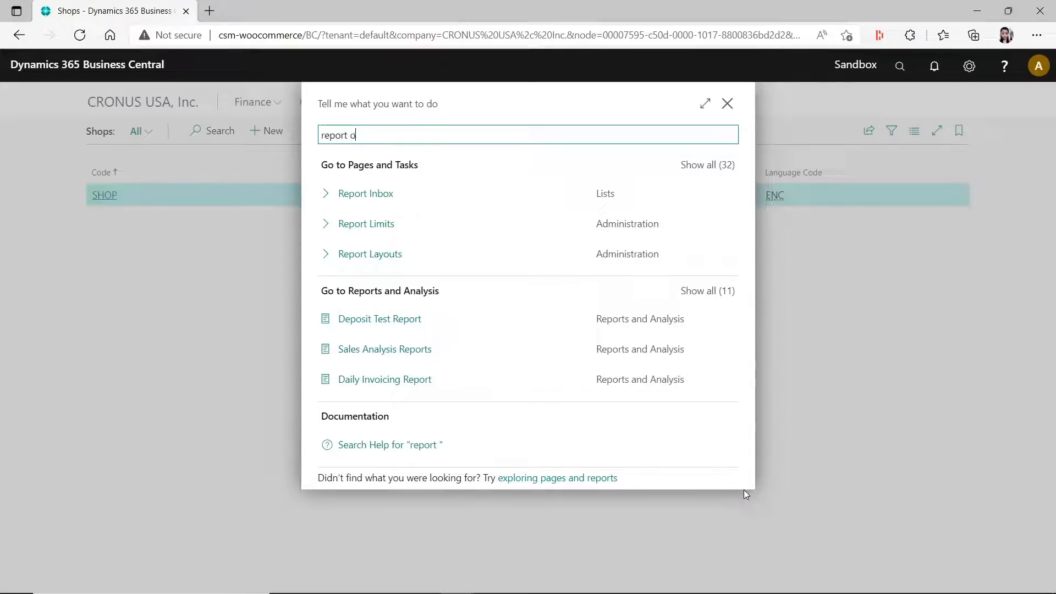
{"action": "key", "text": "BackSpace"}
{"action": "type", "text": "layout"}
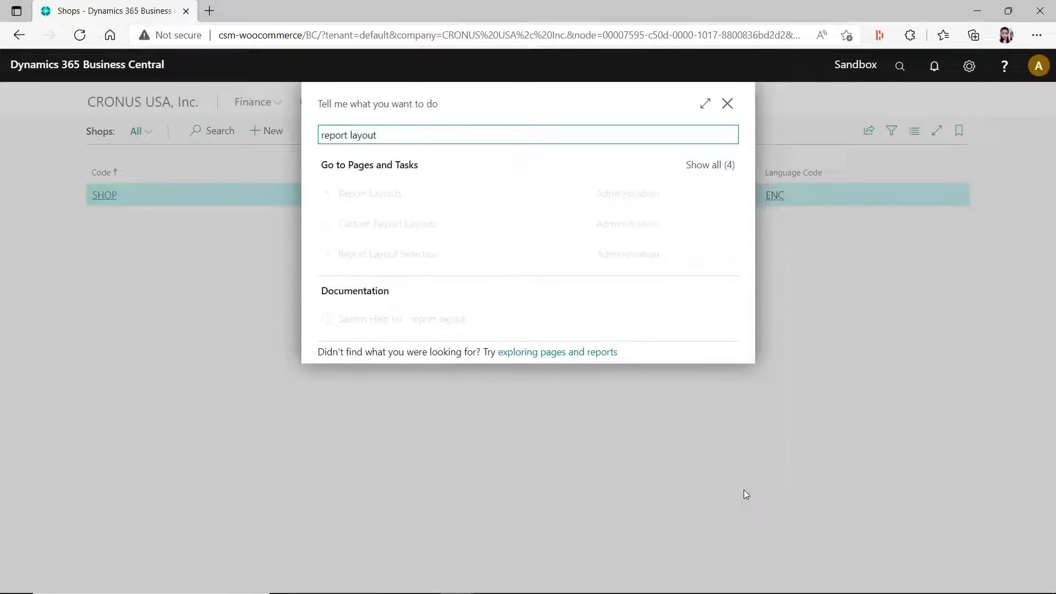
{"action": "left_click", "coordinate": [380, 194]}
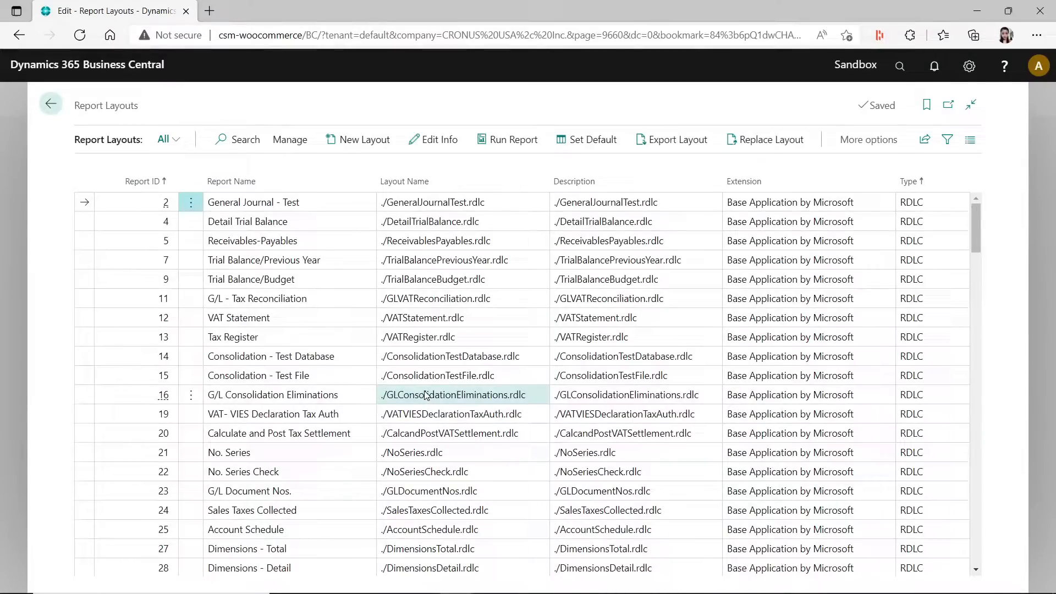
- Start a new layout for the General Journal - Test report, check the available format options, and cancel it
{"action": "left_click", "coordinate": [923, 204]}
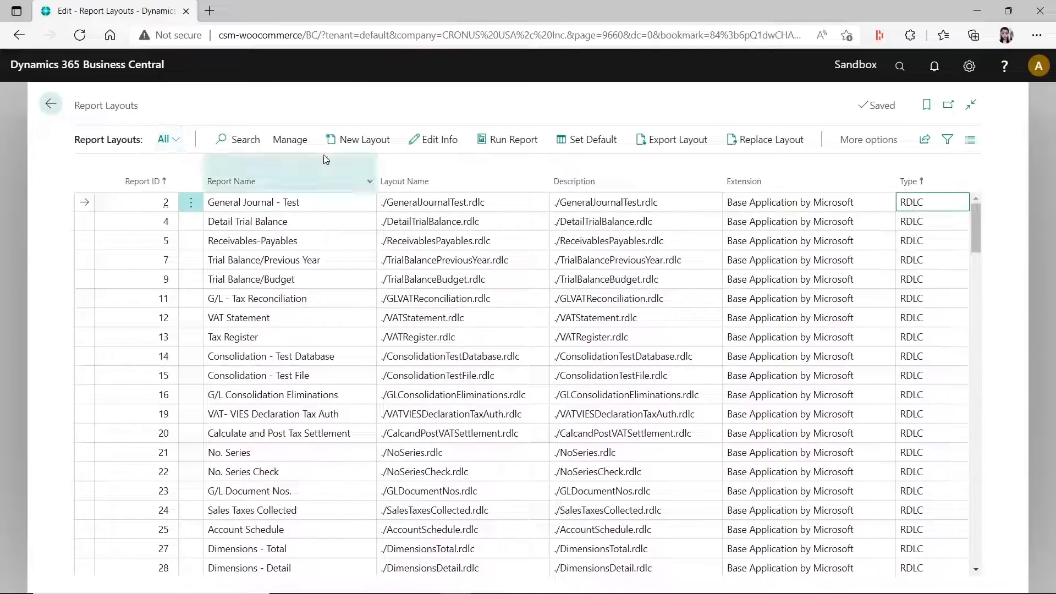
{"action": "left_click", "coordinate": [234, 140]}
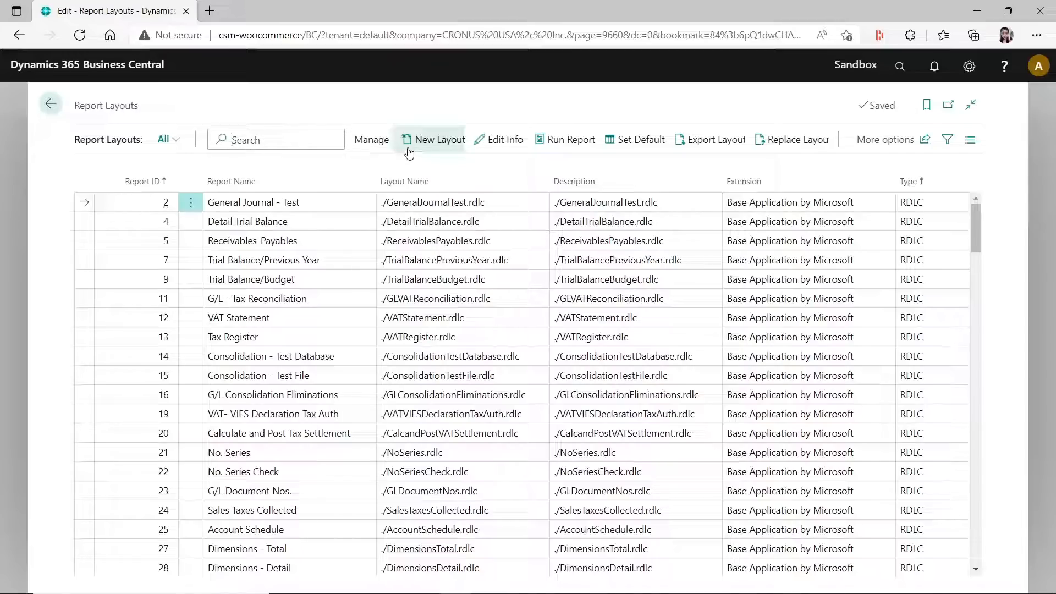
{"action": "left_click", "coordinate": [425, 145]}
{"action": "left_click", "coordinate": [385, 146]}
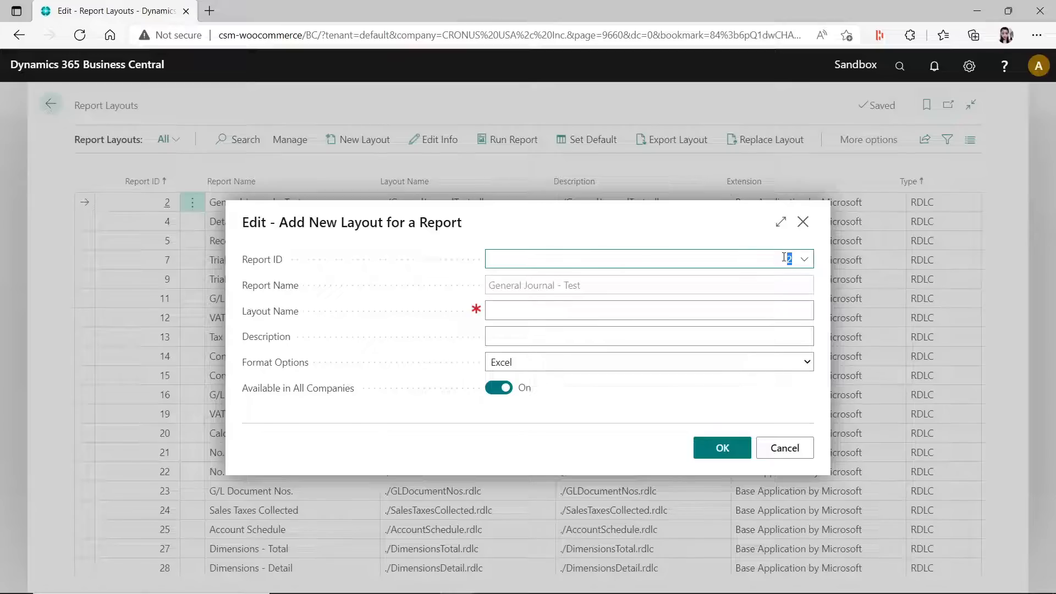
{"action": "left_click", "coordinate": [548, 357]}
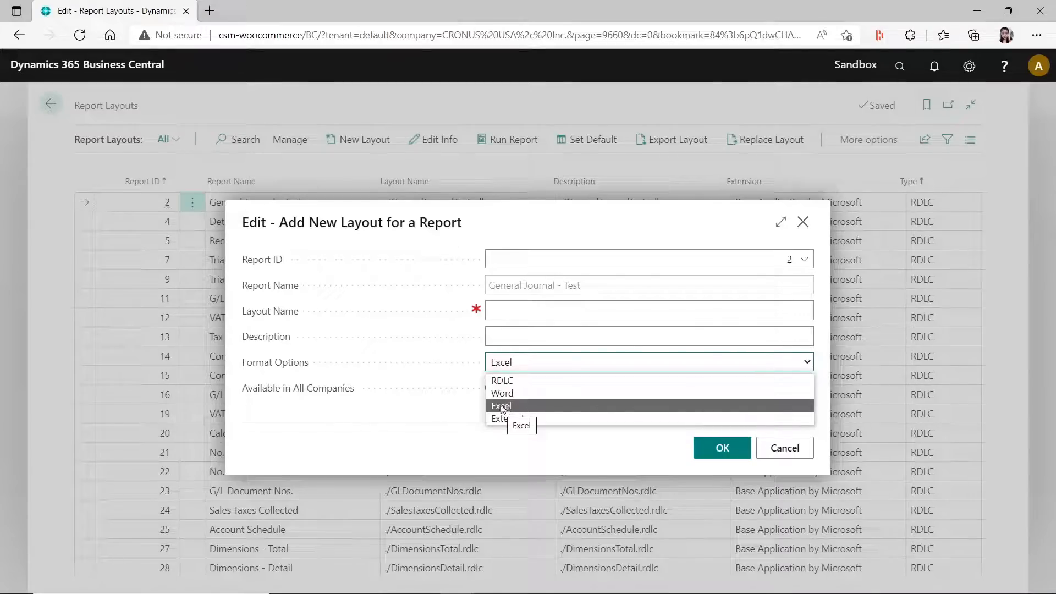
{"action": "left_click", "coordinate": [439, 429]}
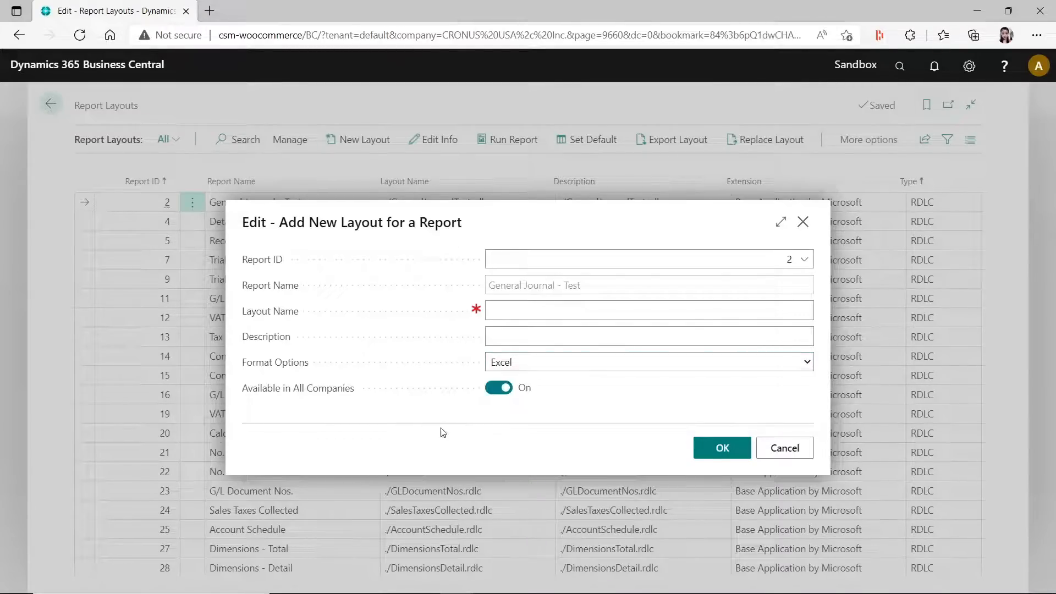
{"action": "left_click", "coordinate": [764, 452]}
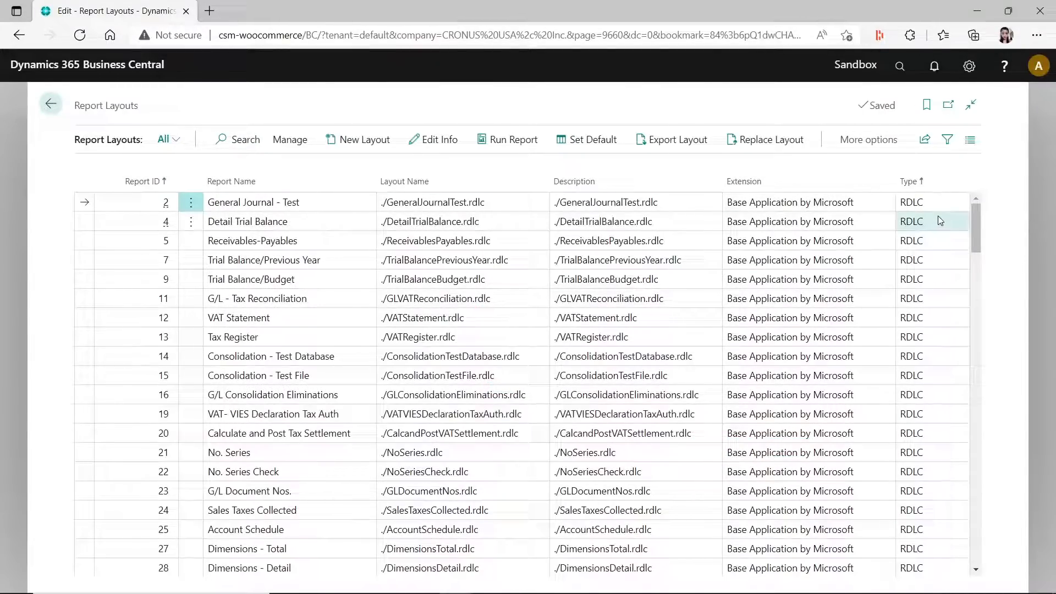
- Filter the report layouts by type Excel and close the filter pane
{"action": "left_click", "coordinate": [934, 202]}
{"action": "key", "text": "shift+F3"}
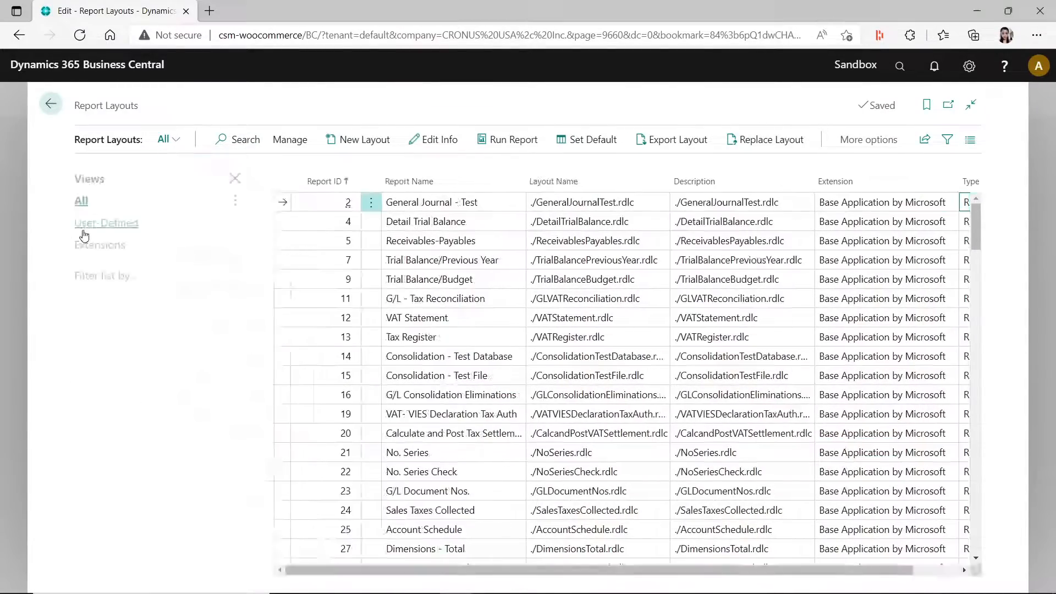
{"action": "left_click", "coordinate": [105, 302]}
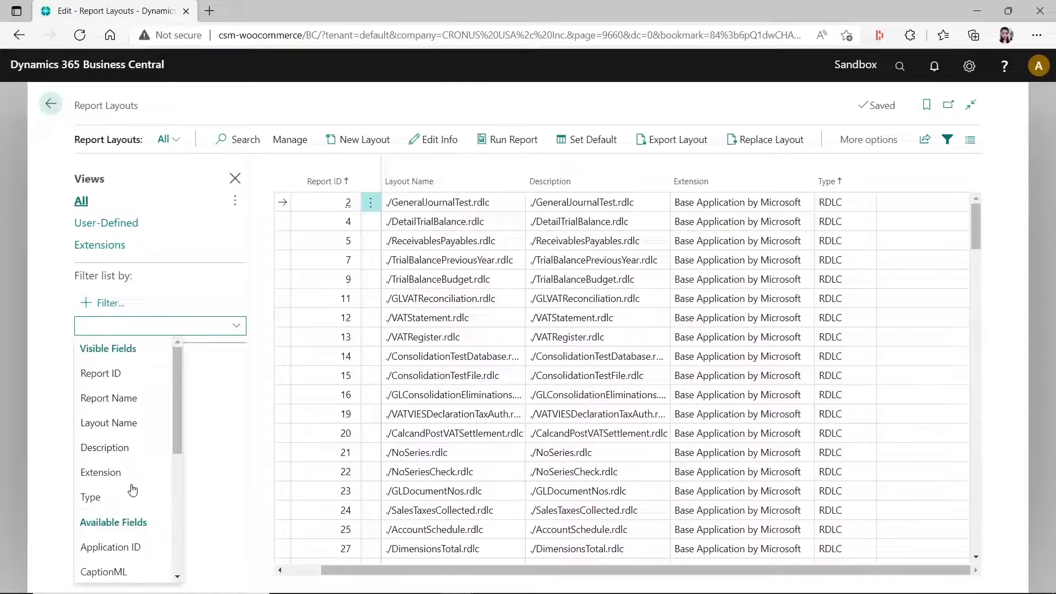
{"action": "left_click", "coordinate": [134, 495]}
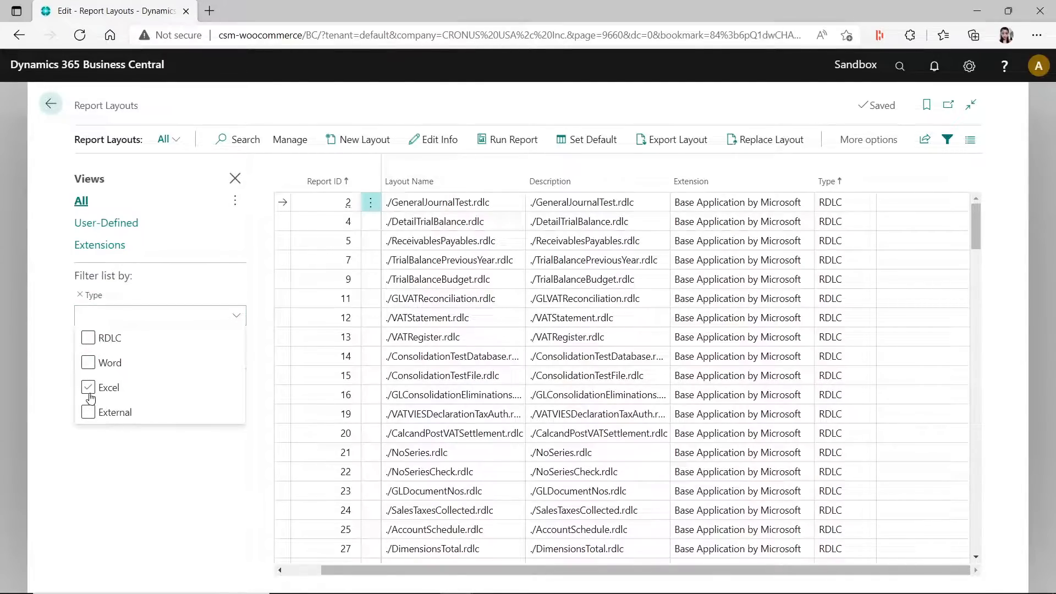
{"action": "left_click", "coordinate": [88, 388]}
{"action": "left_click", "coordinate": [121, 474]}
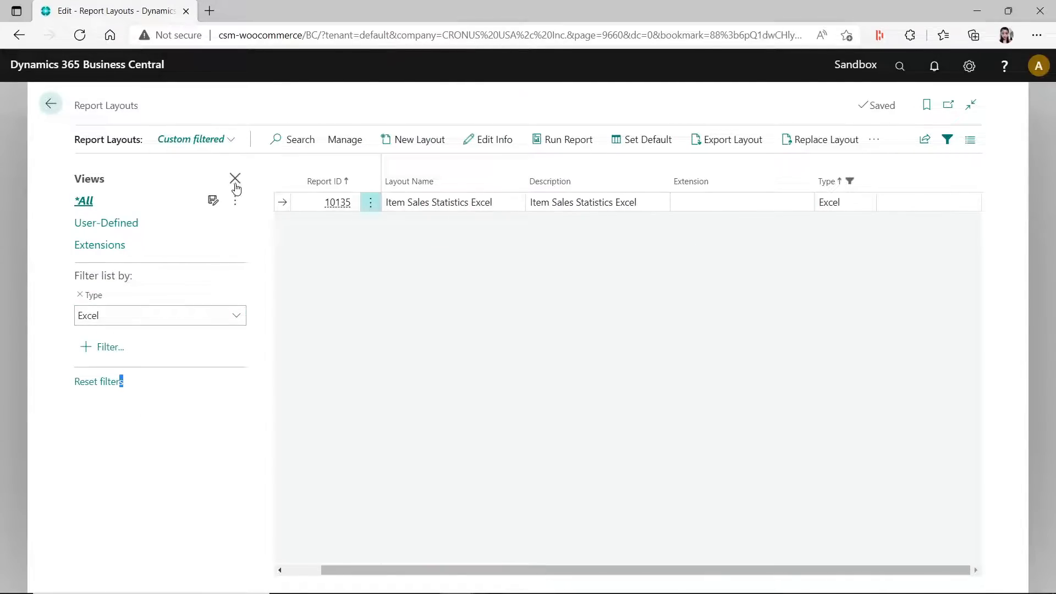
{"action": "left_click", "coordinate": [235, 178]}
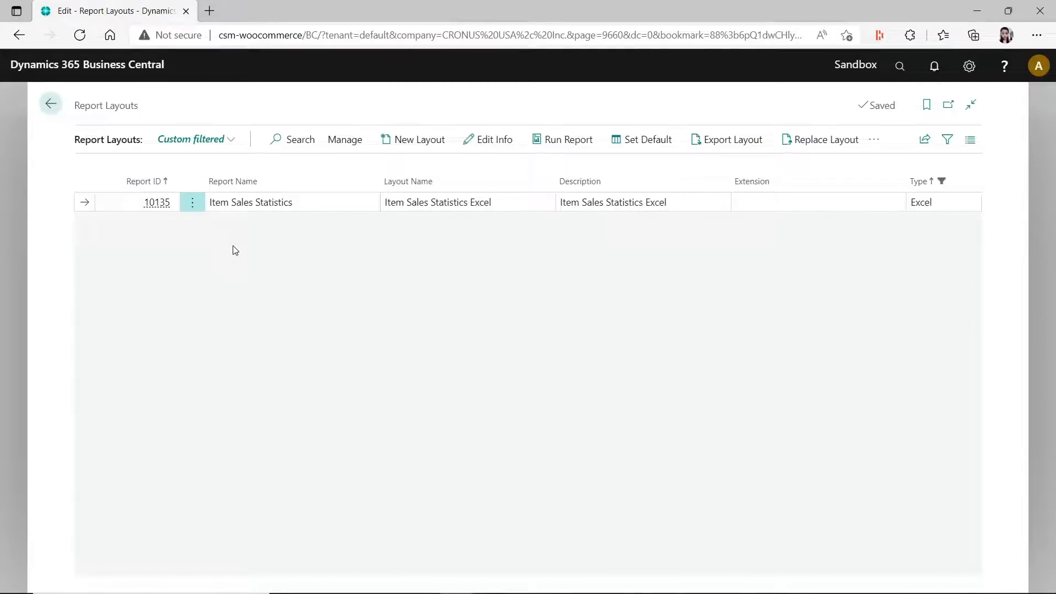
- Search for "report layout selection" and open the Report Layout Selection page
{"action": "left_click", "coordinate": [900, 66]}
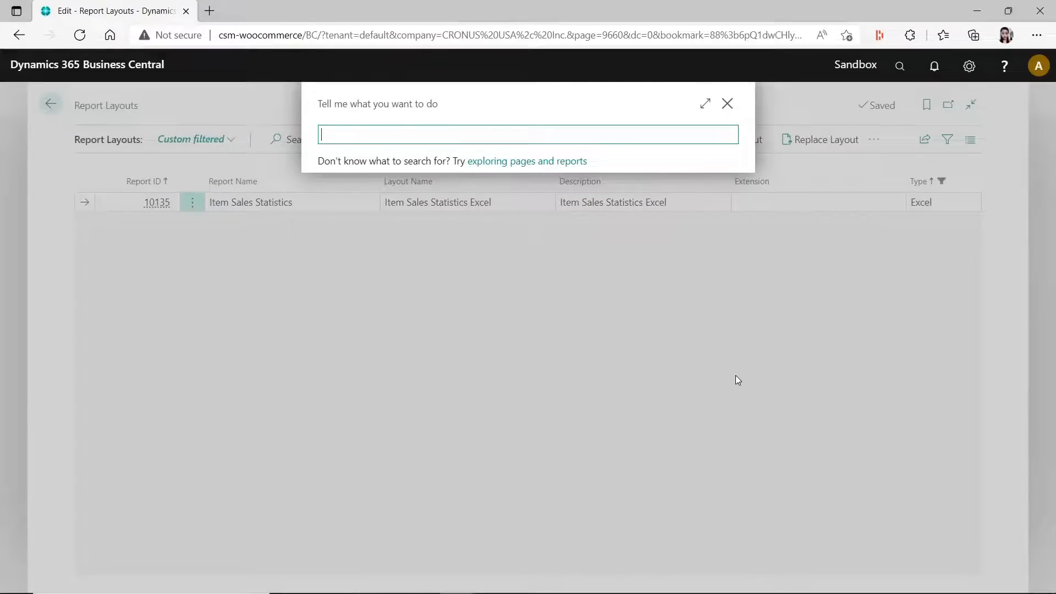
{"action": "type", "text": "item sales"}
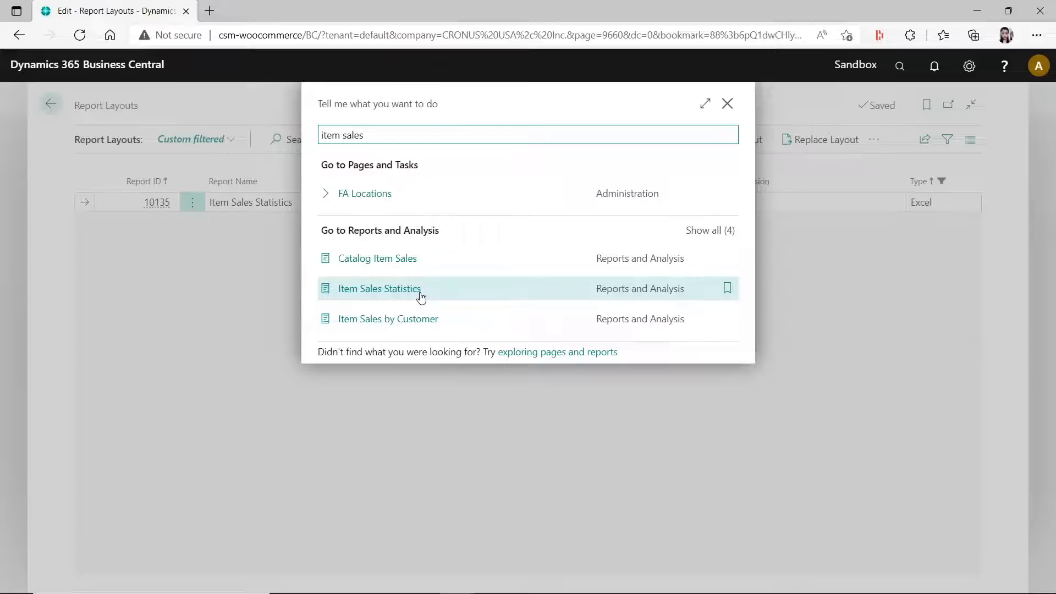
{"action": "triple_click", "coordinate": [418, 136]}
{"action": "type", "text": "re"}
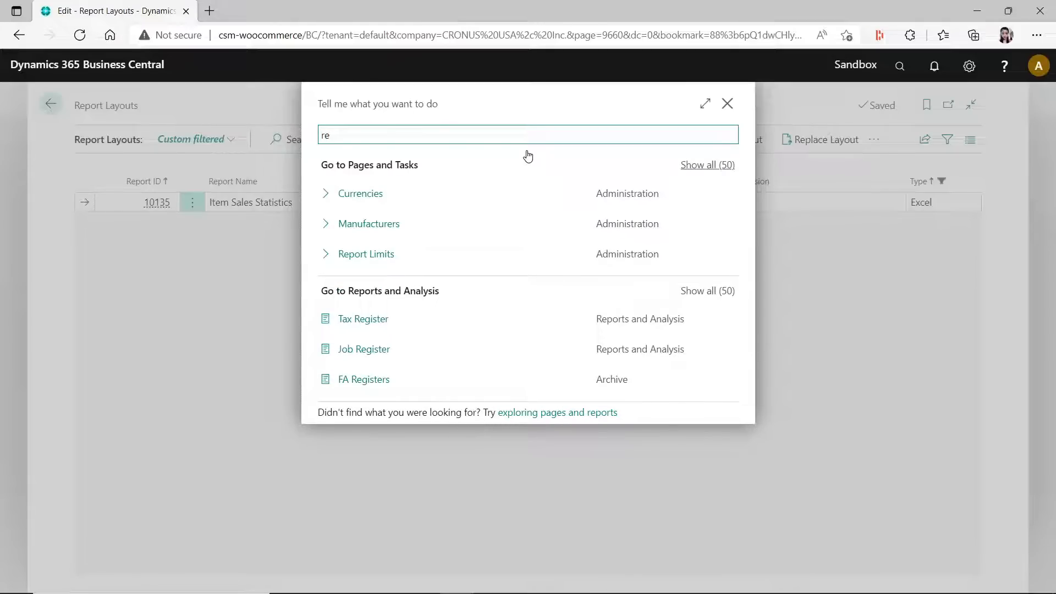
{"action": "type", "text": "port layout sele"}
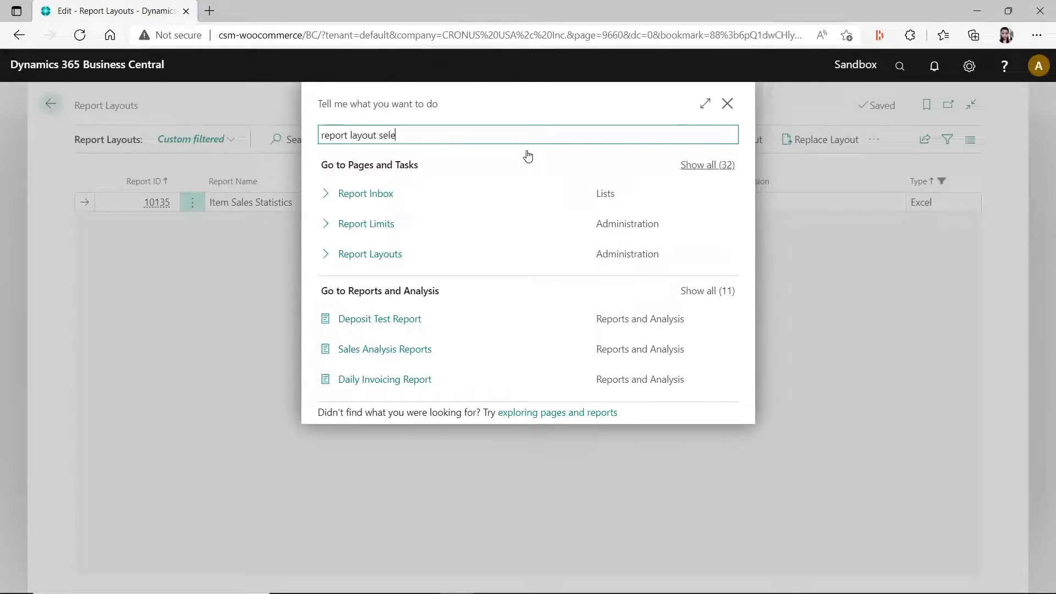
{"action": "type", "text": "ction"}
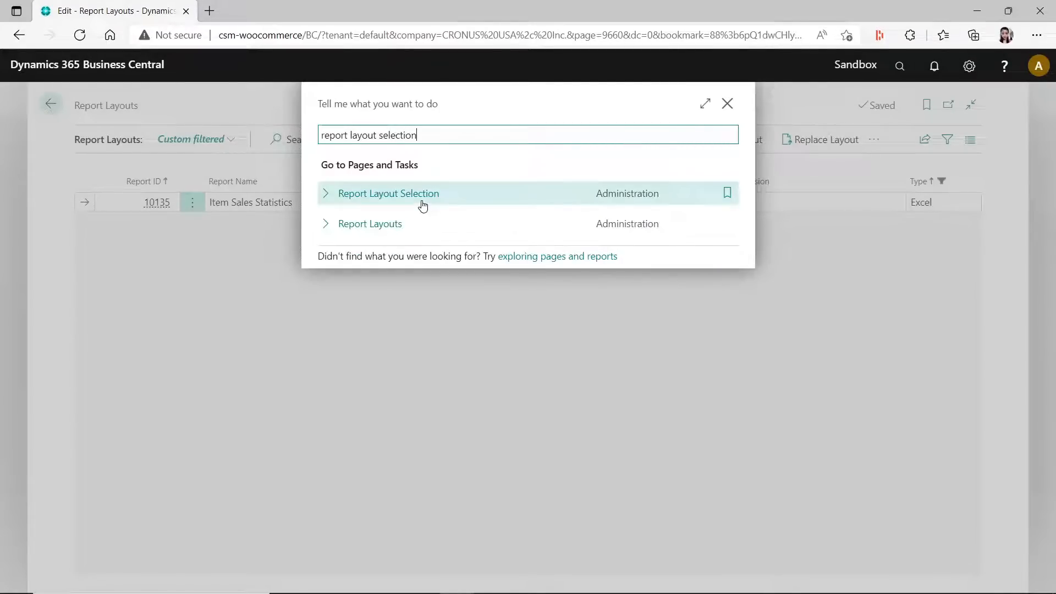
{"action": "left_click", "coordinate": [421, 193]}
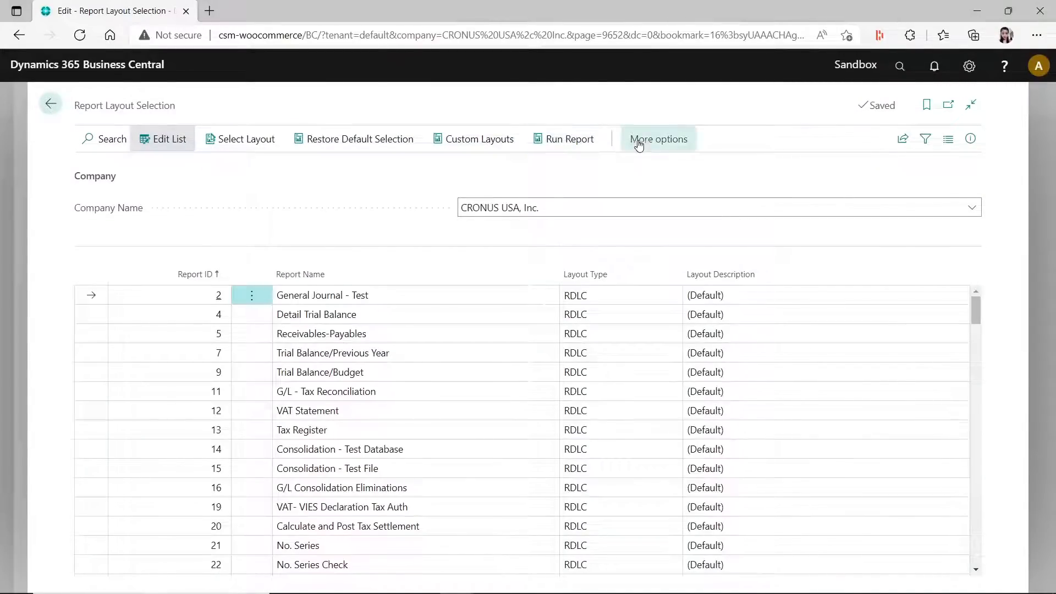
- Find report 10135, change its layout type to RDLC with the ./ItemSalesStatistics.rdlc layout, and return to the report layouts
{"action": "left_click", "coordinate": [104, 140]}
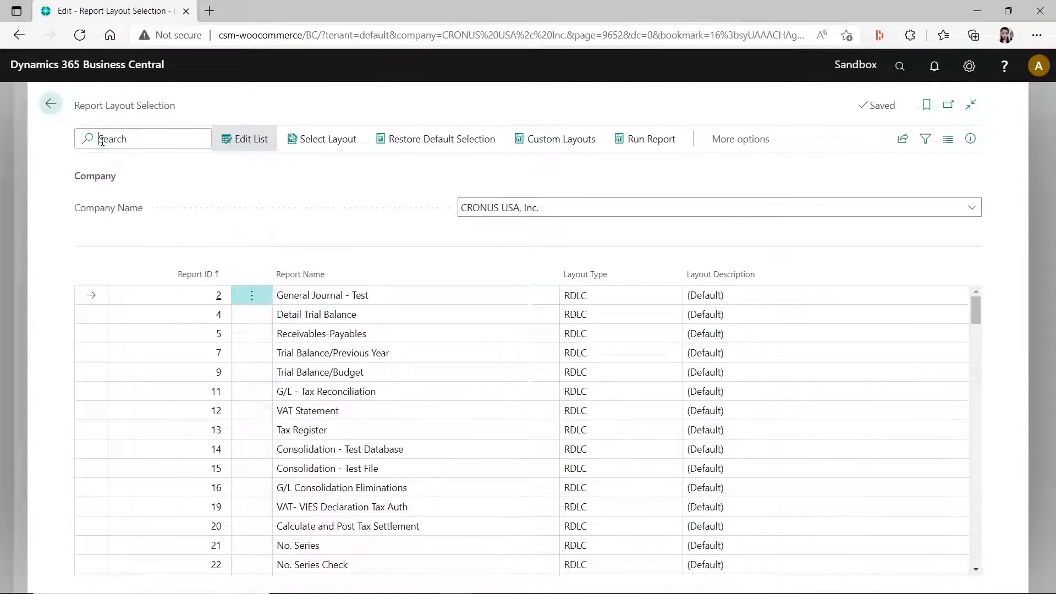
{"action": "type", "text": "103"}
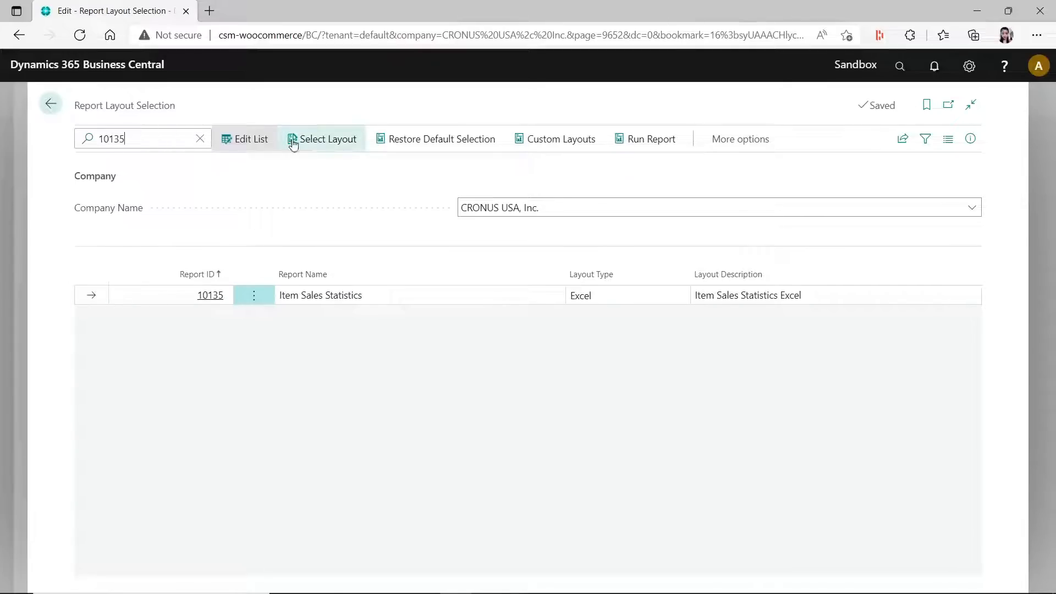
{"action": "left_click", "coordinate": [643, 299]}
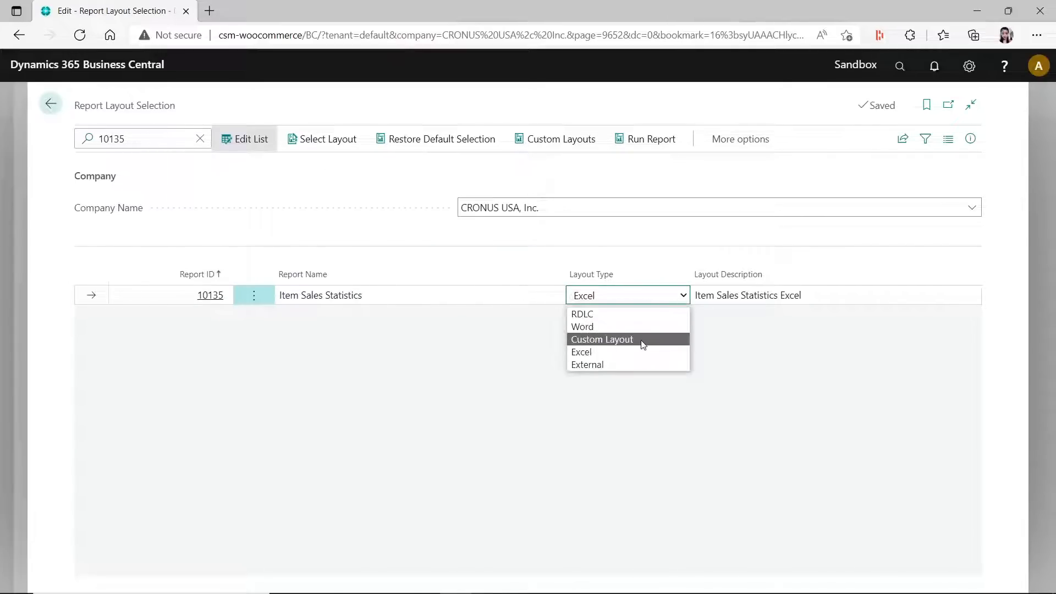
{"action": "left_click", "coordinate": [620, 314]}
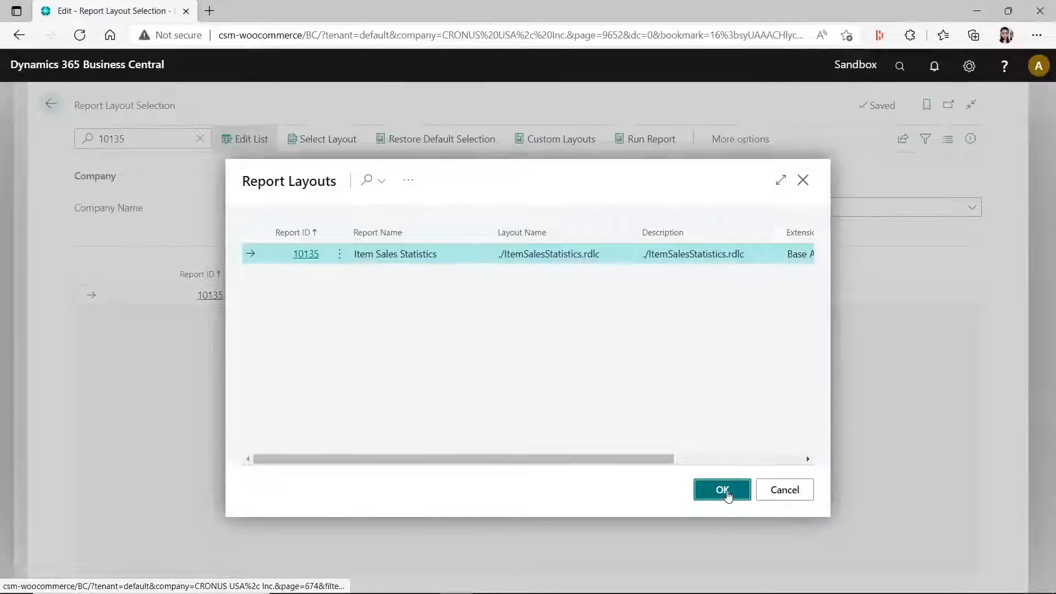
{"action": "left_click", "coordinate": [726, 491]}
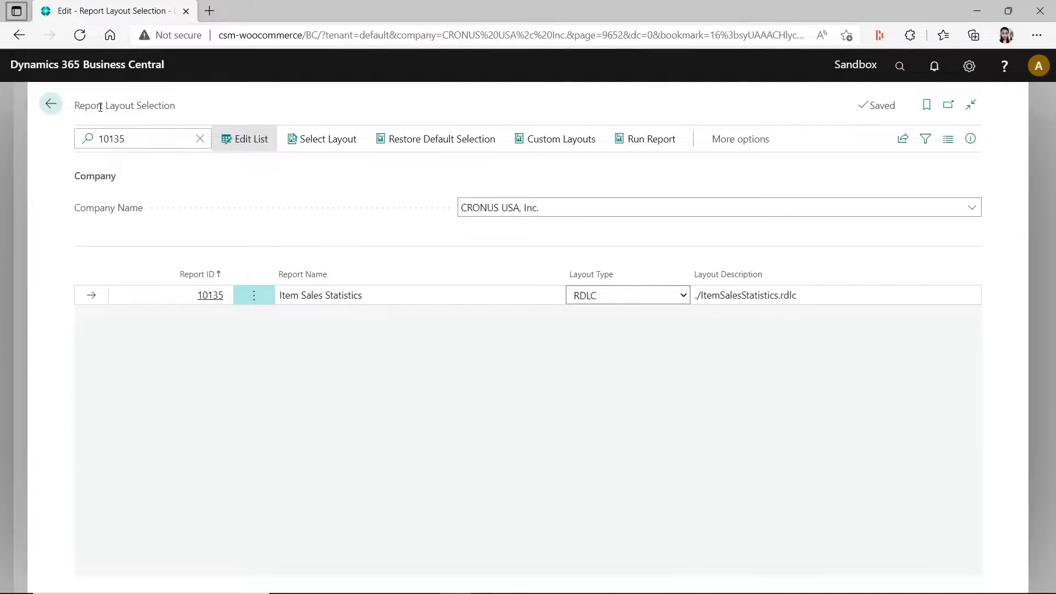
{"action": "left_click", "coordinate": [51, 103]}
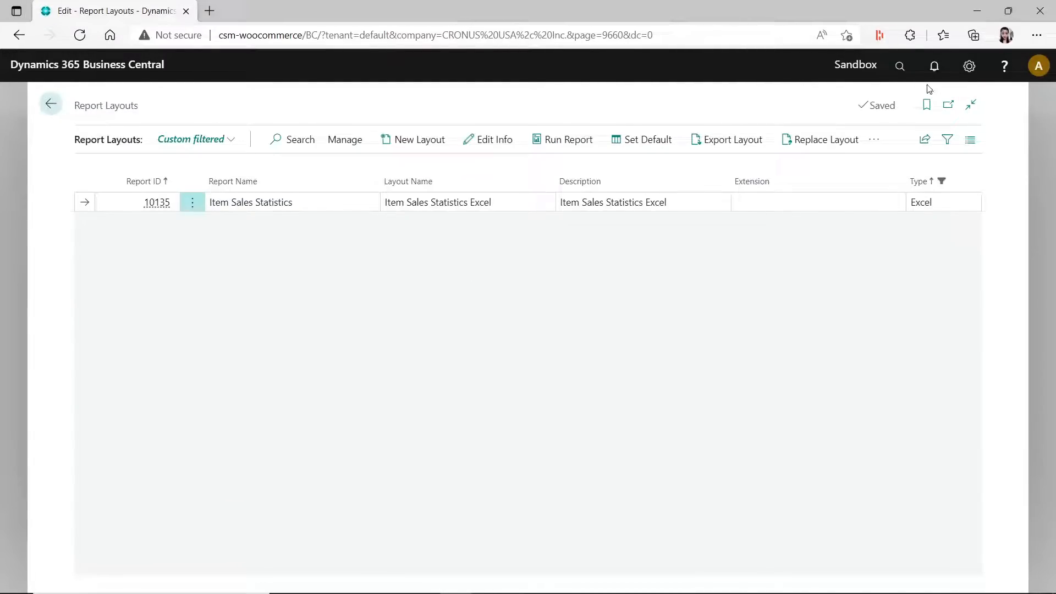
- Search for "item sales stat" and open the request page of the Item Sales Statistics report
{"action": "left_click", "coordinate": [900, 66]}
{"action": "type", "text": "item "}
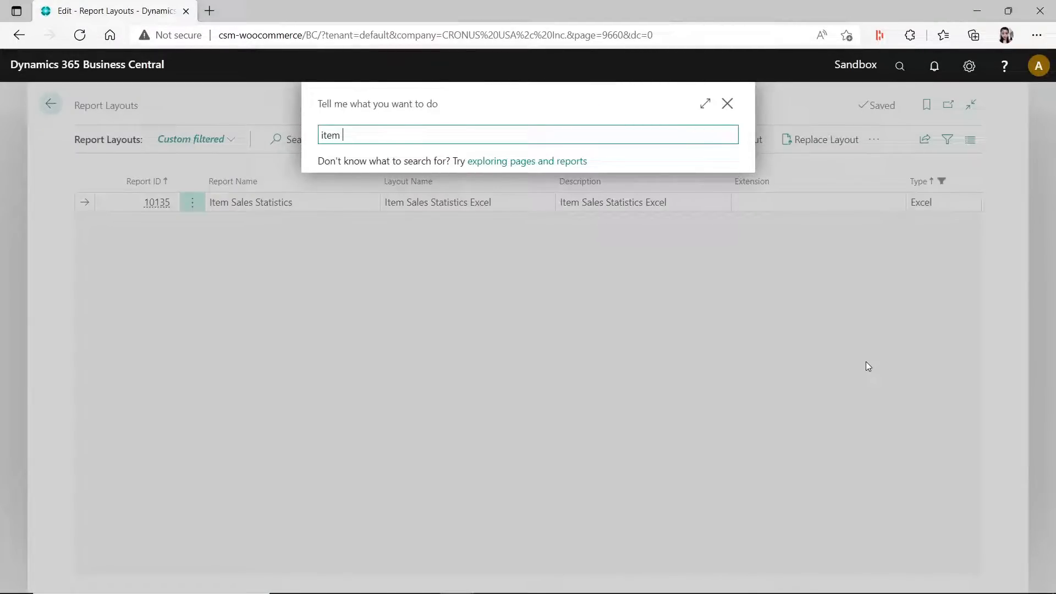
{"action": "type", "text": "sales sta"}
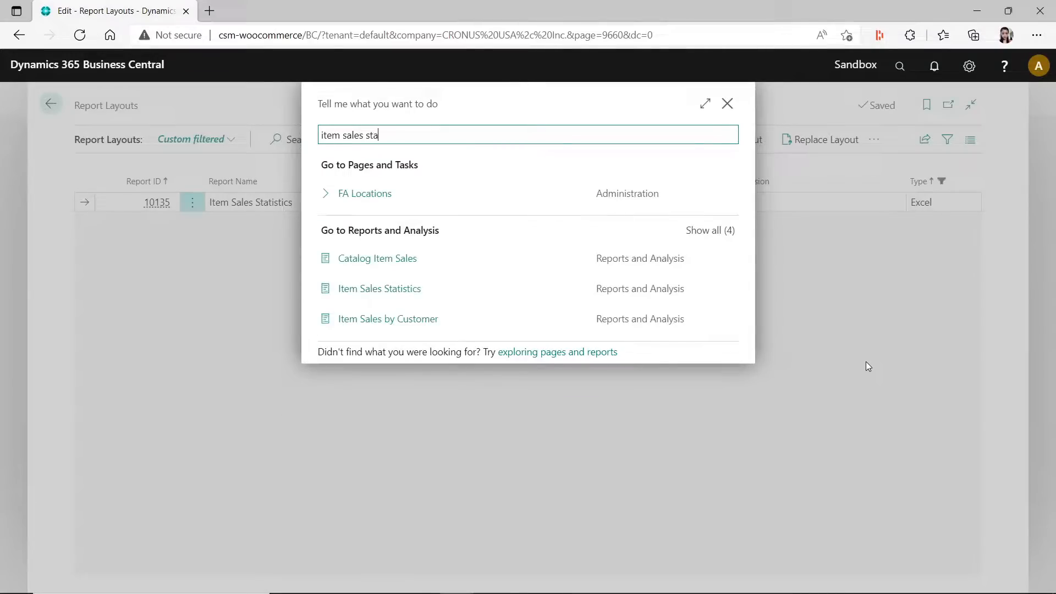
{"action": "type", "text": "t"}
{"action": "left_click", "coordinate": [363, 194]}
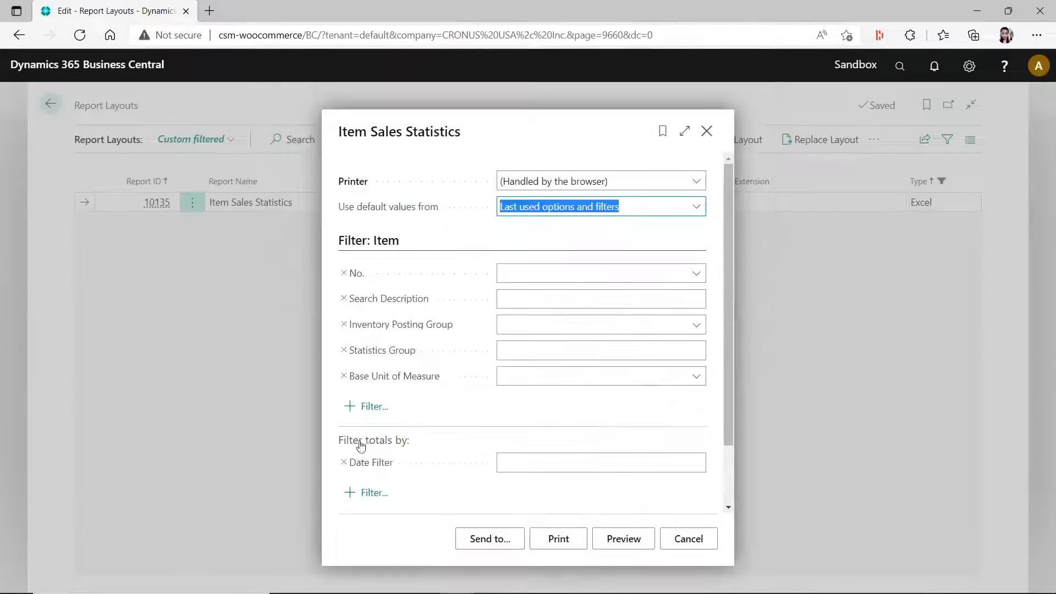
- Export the Item Sales Statistics report as a Microsoft Excel Document (data and layout), view the workbook and close it
{"action": "left_click", "coordinate": [484, 538]}
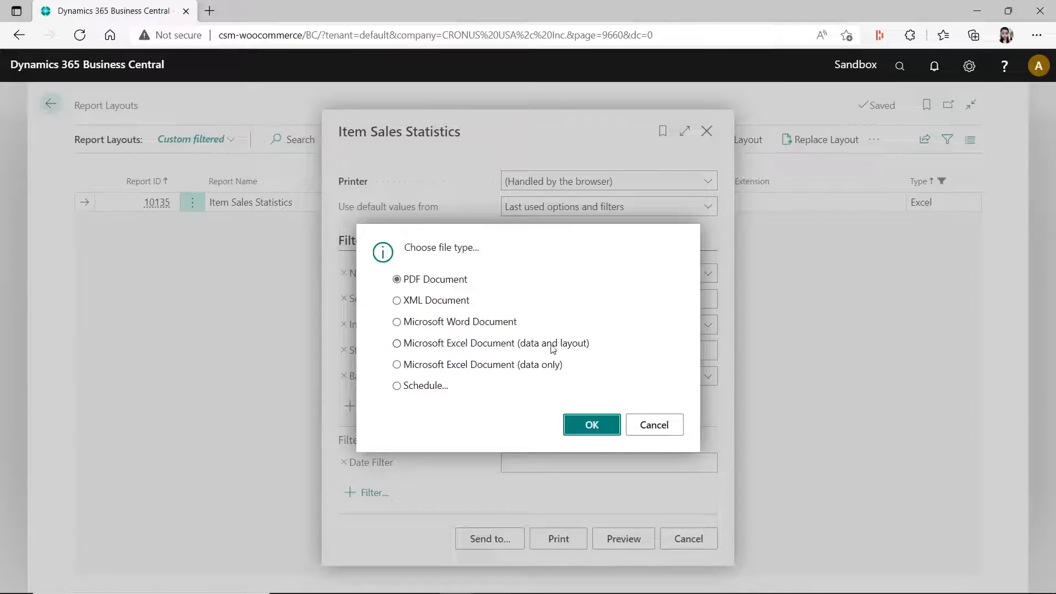
{"action": "left_click", "coordinate": [397, 369]}
{"action": "left_click", "coordinate": [397, 343]}
{"action": "left_click", "coordinate": [600, 428]}
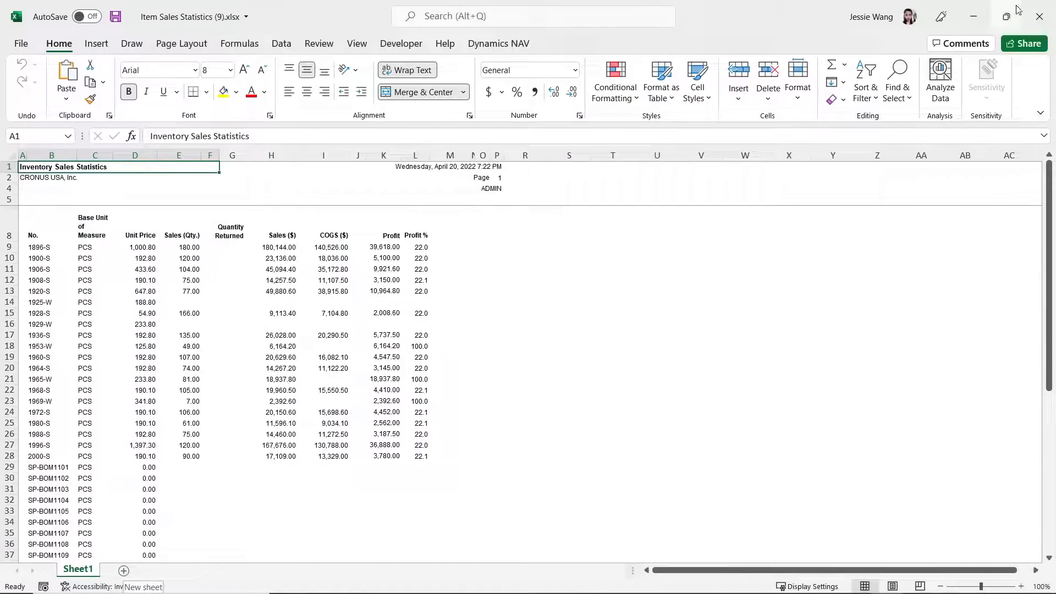
{"action": "left_click", "coordinate": [1039, 17]}
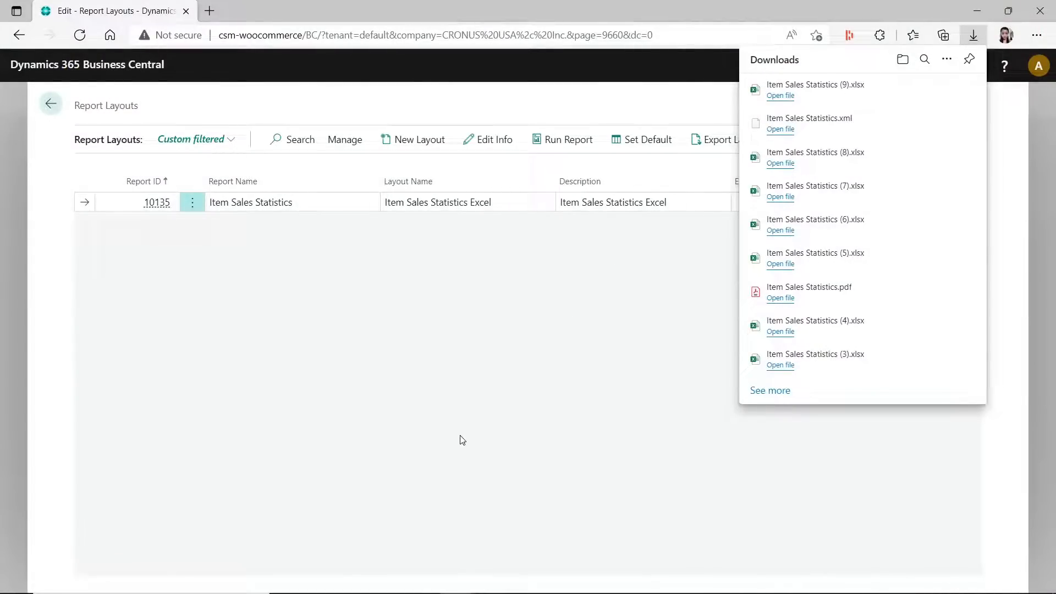
{"action": "left_click", "coordinate": [461, 438]}
- Search for "item sales" and open the Item Sales Statistics report request page
{"action": "left_click", "coordinate": [910, 72]}
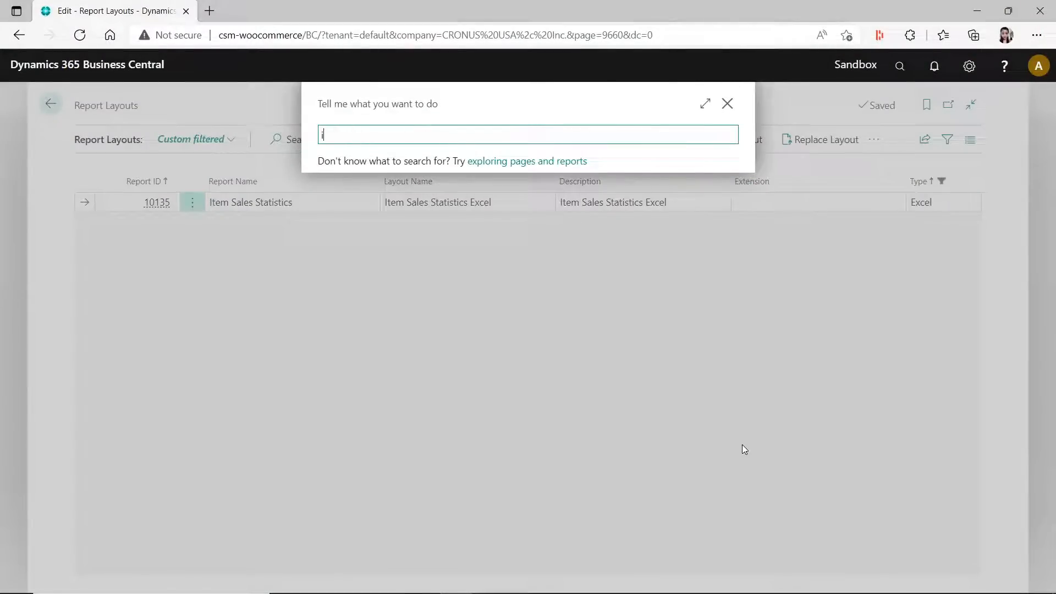
{"action": "type", "text": "item"}
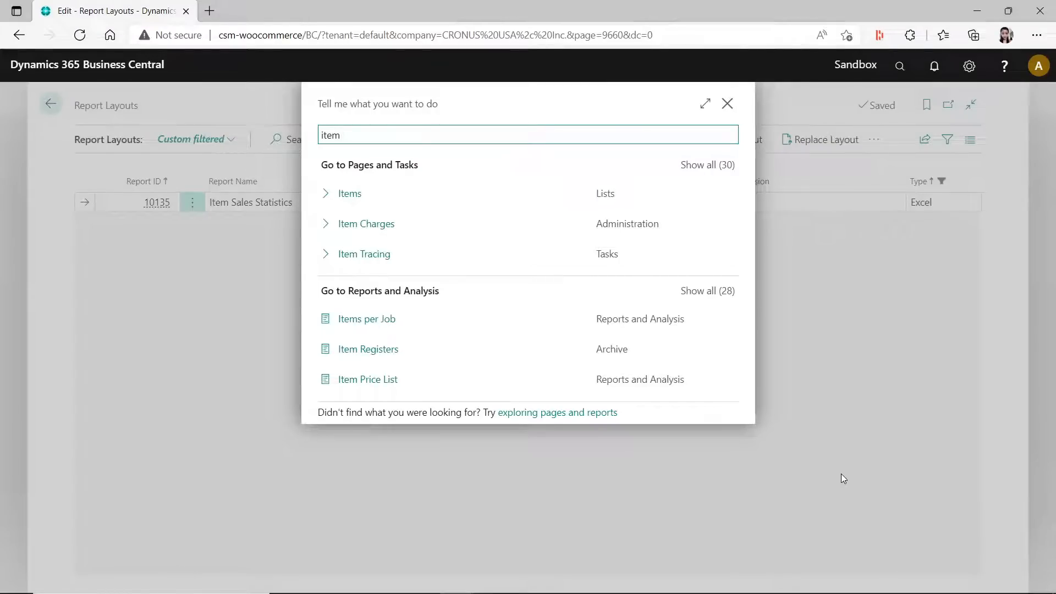
{"action": "type", "text": " sales"}
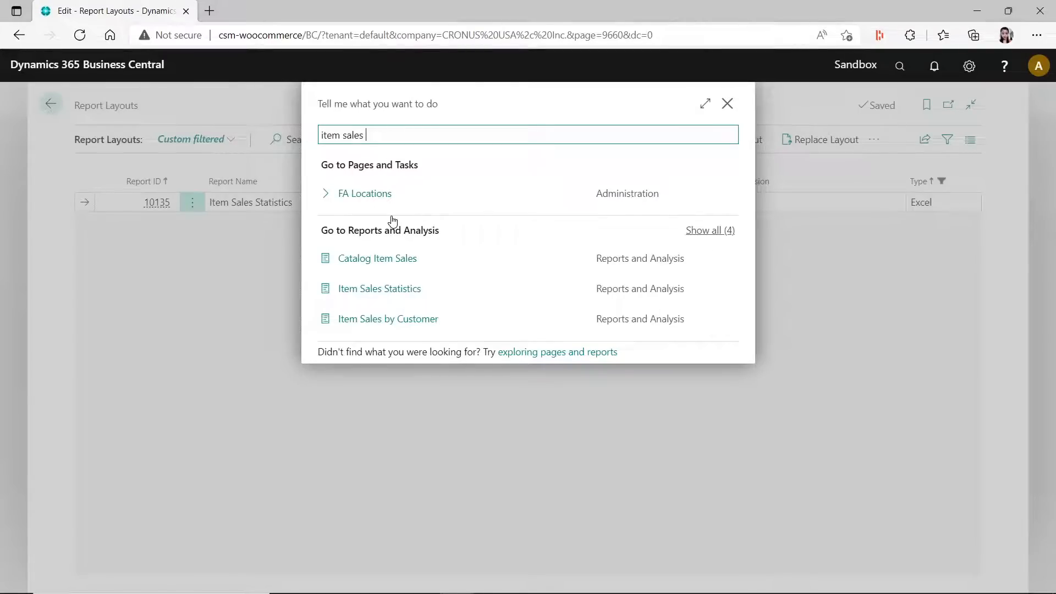
{"action": "left_click", "coordinate": [394, 288]}
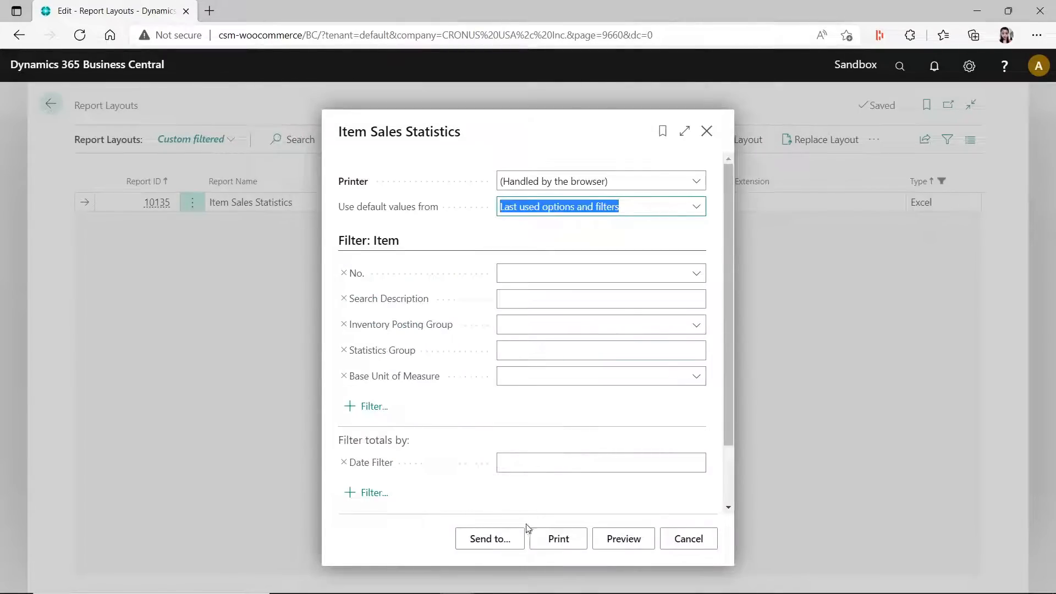
- Send the report to a Microsoft Excel Document (data only) and open the downloaded workbook
{"action": "left_click", "coordinate": [509, 538]}
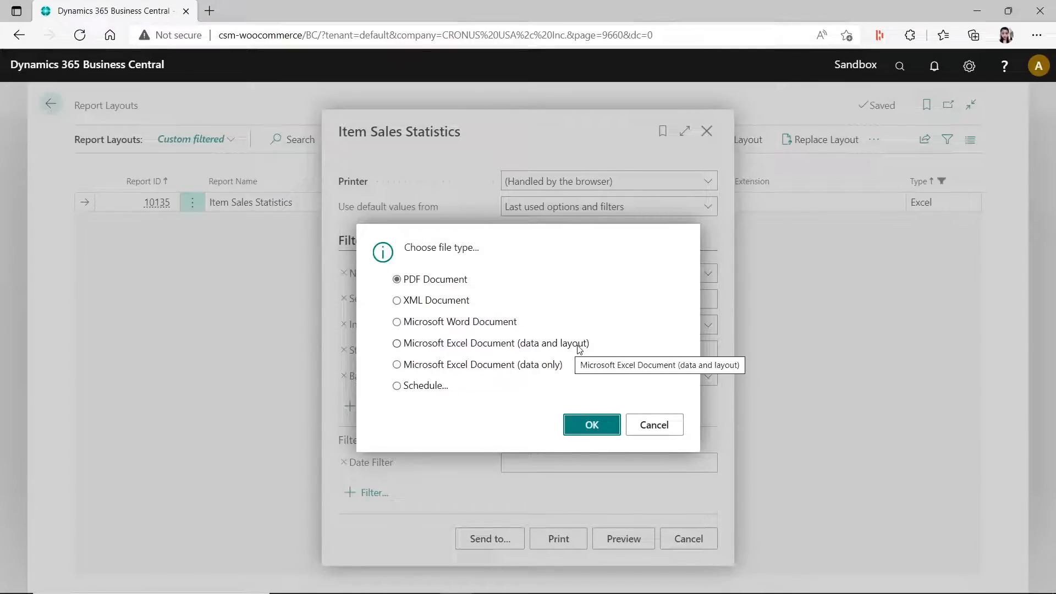
{"action": "left_click", "coordinate": [397, 365]}
{"action": "left_click", "coordinate": [587, 433]}
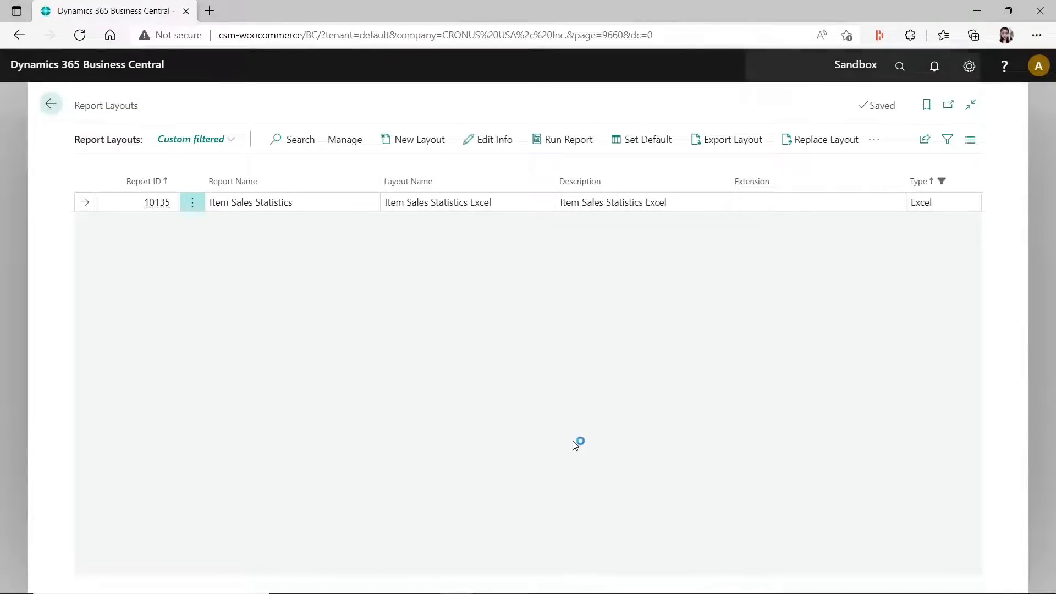
{"action": "left_click", "coordinate": [783, 98]}
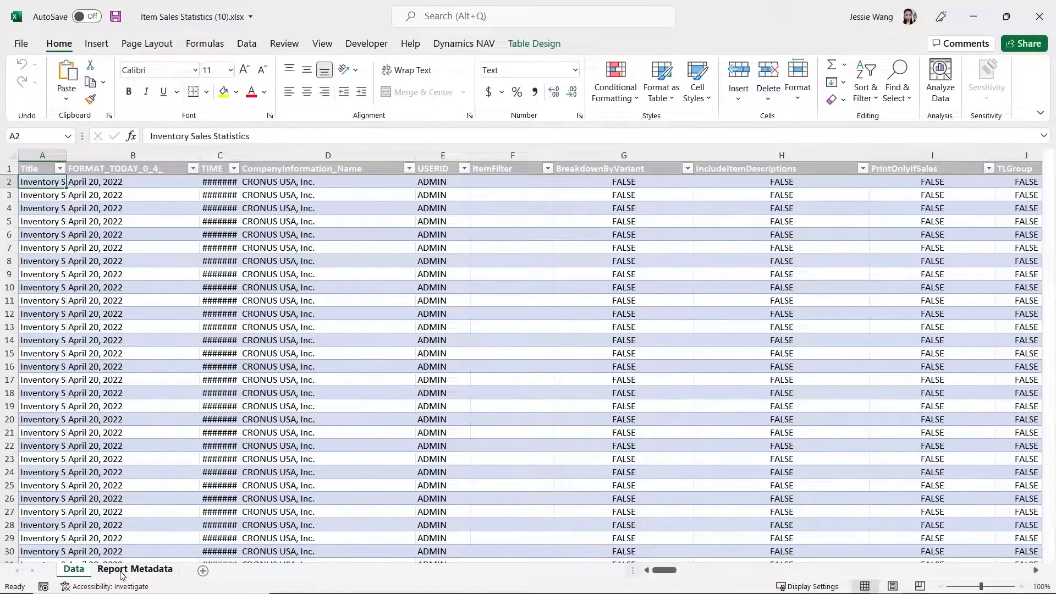
- Compare the Data and Report Metadata sheets of the data-only export and close the workbook
{"action": "left_click", "coordinate": [132, 570]}
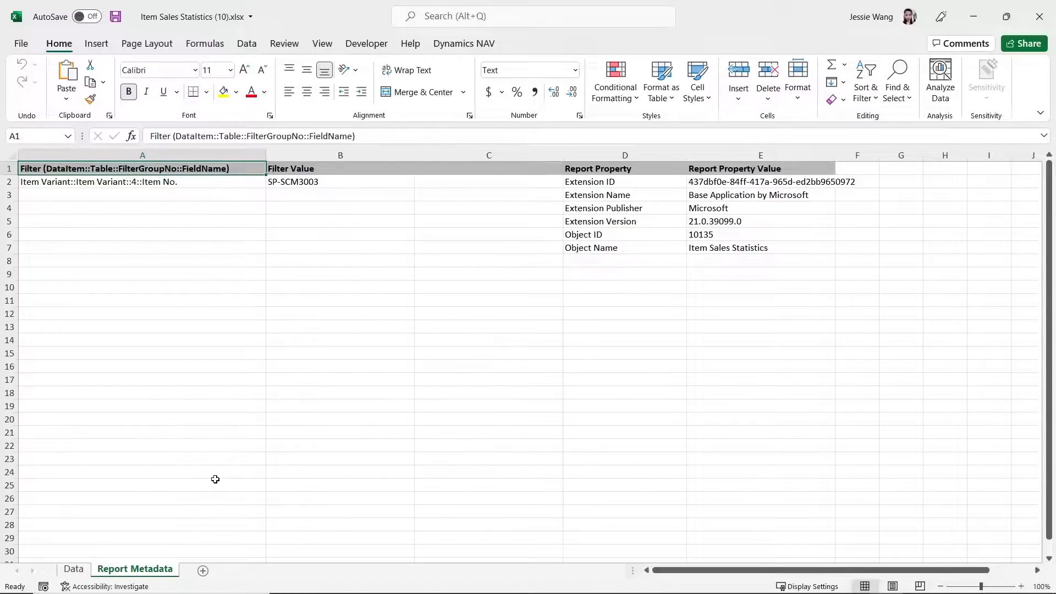
{"action": "left_click", "coordinate": [74, 570]}
{"action": "left_click", "coordinate": [123, 571]}
{"action": "left_click", "coordinate": [74, 570]}
{"action": "left_click", "coordinate": [135, 571]}
{"action": "left_click", "coordinate": [72, 570]}
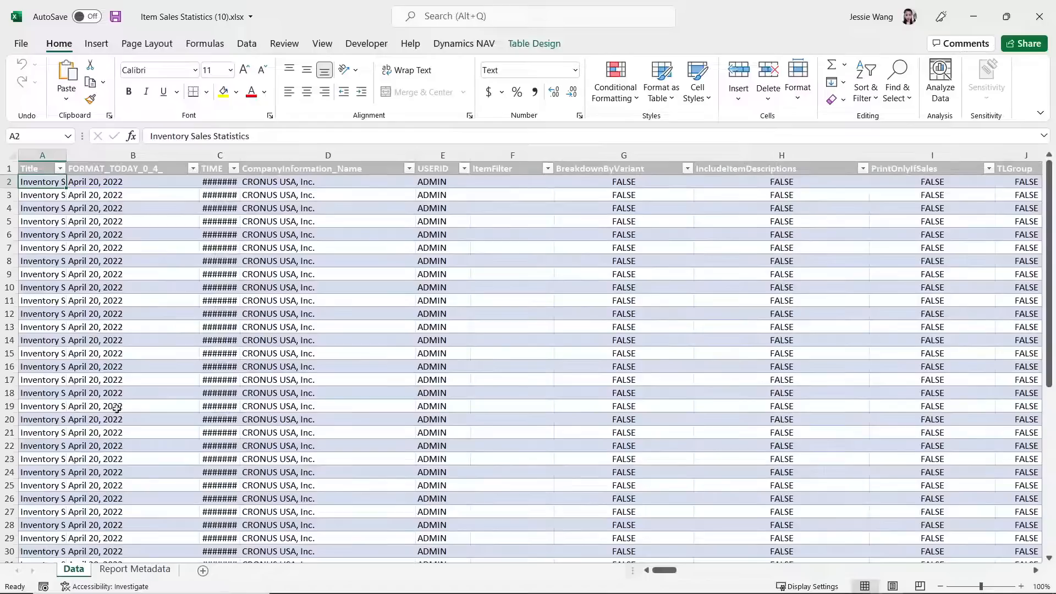
{"action": "left_click", "coordinate": [1040, 16]}
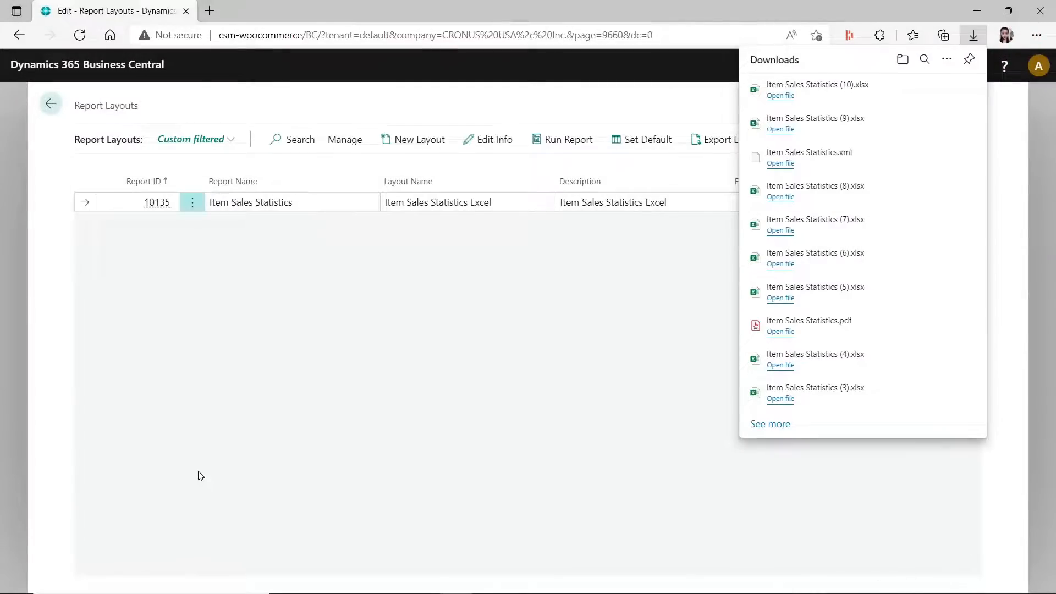
- Open Item Sales Statistics (3).xlsx from the Downloads folder
{"action": "key", "text": "super"}
{"action": "left_click", "coordinate": [349, 588]}
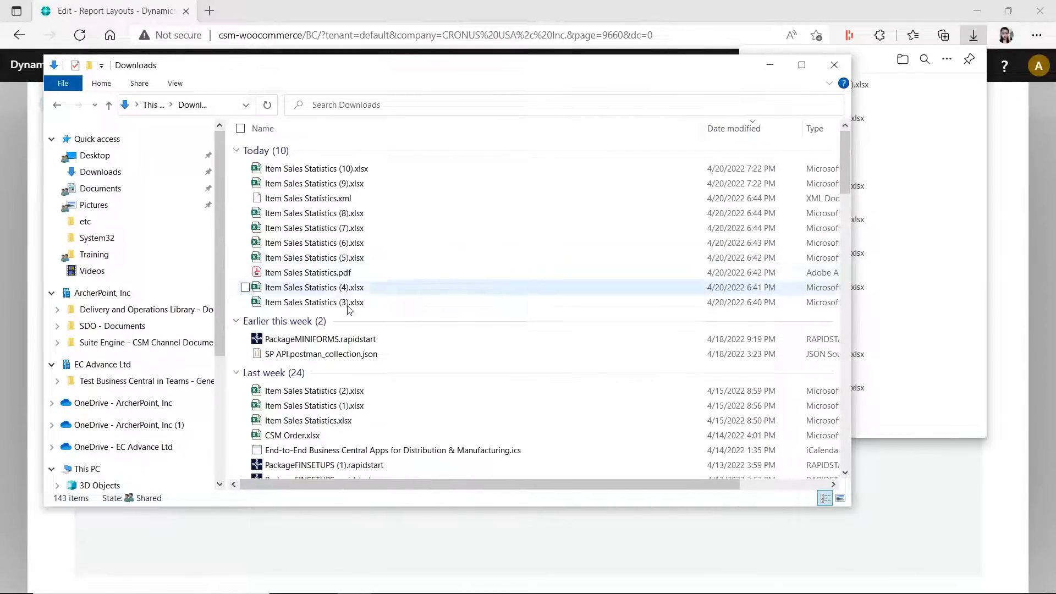
{"action": "double_click", "coordinate": [327, 307]}
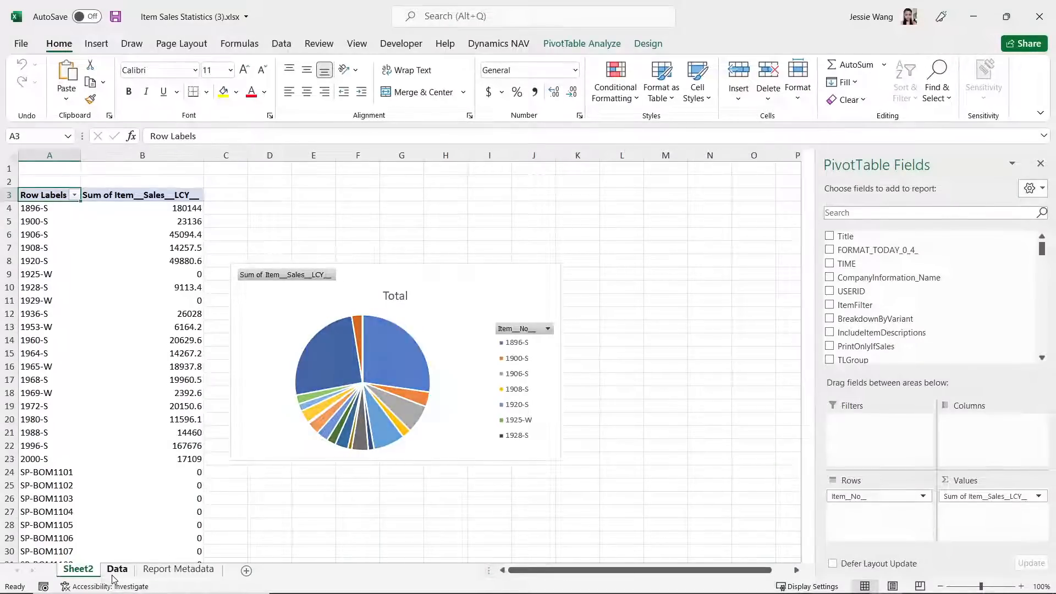
- Review the Sheet2, Data and Report Metadata sheets of the customized workbook
{"action": "left_click", "coordinate": [117, 570]}
{"action": "left_click", "coordinate": [177, 577]}
{"action": "left_click", "coordinate": [121, 576]}
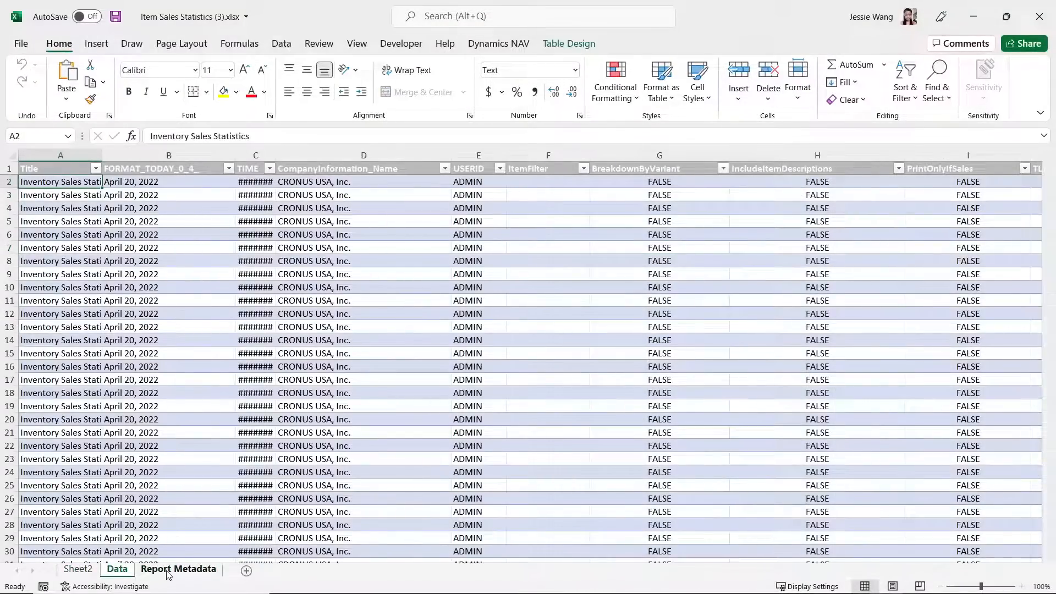
{"action": "left_click", "coordinate": [168, 575]}
{"action": "left_click", "coordinate": [79, 573]}
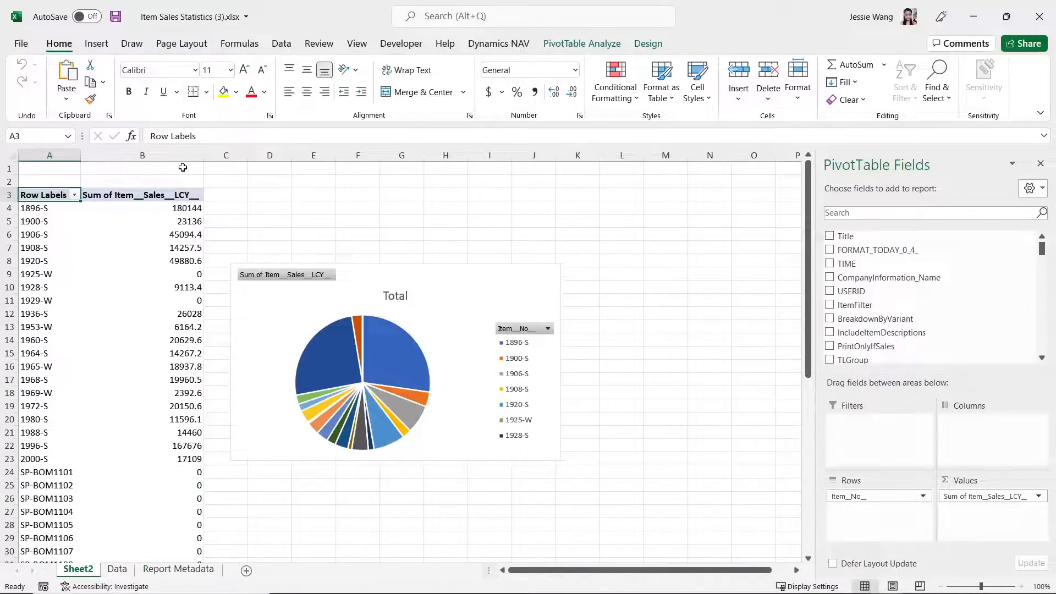
{"action": "left_click", "coordinate": [177, 570]}
{"action": "left_click", "coordinate": [117, 570]}
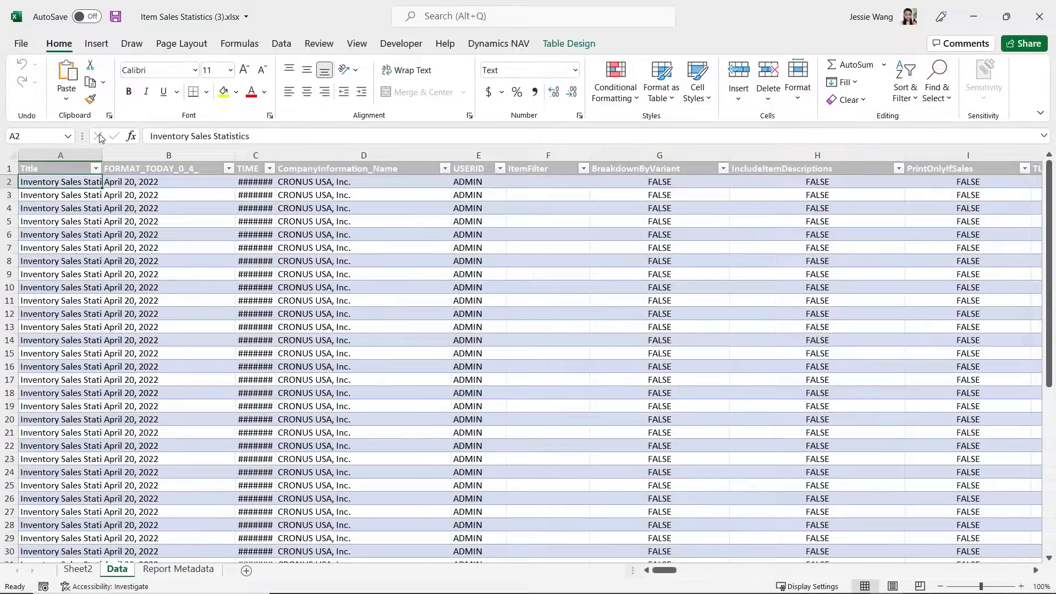
- Examine the PivotTable, pie chart and available chart types on Sheet2, close the workbook and minimize the Downloads folder
{"action": "left_click", "coordinate": [96, 44]}
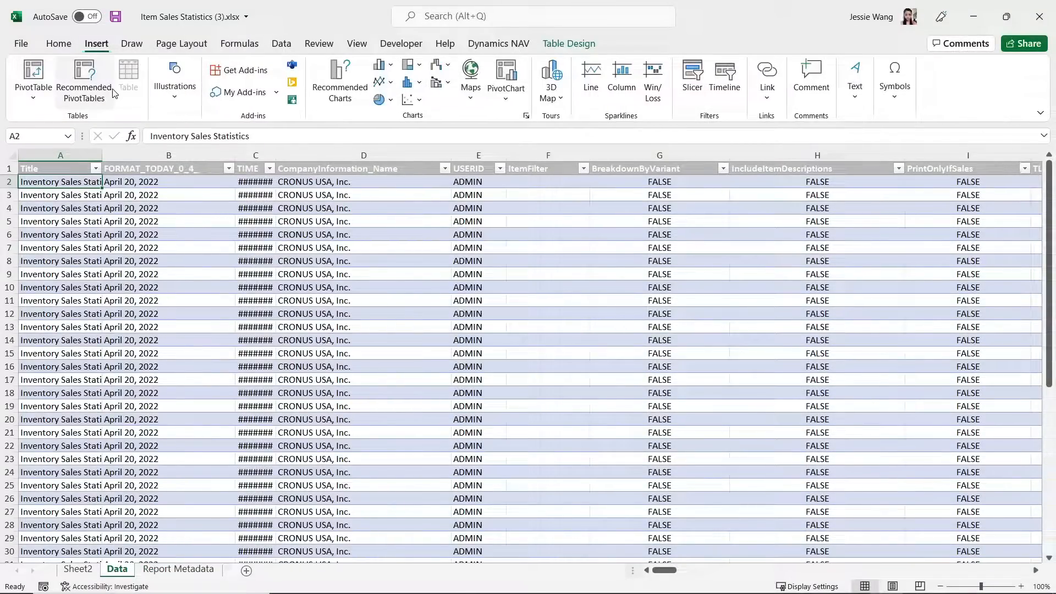
{"action": "left_click", "coordinate": [77, 570]}
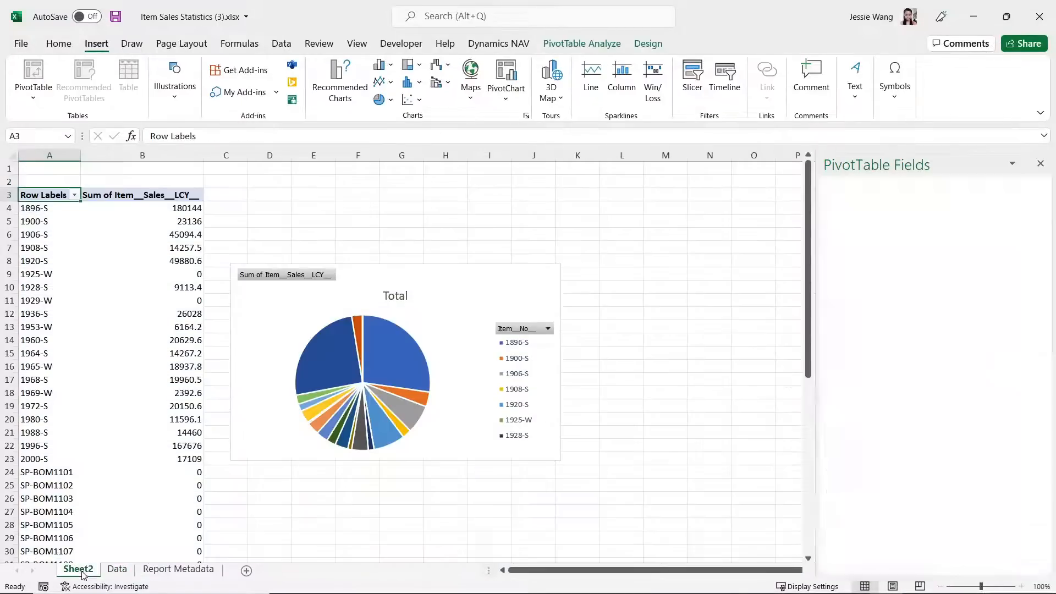
{"action": "left_click", "coordinate": [118, 311]}
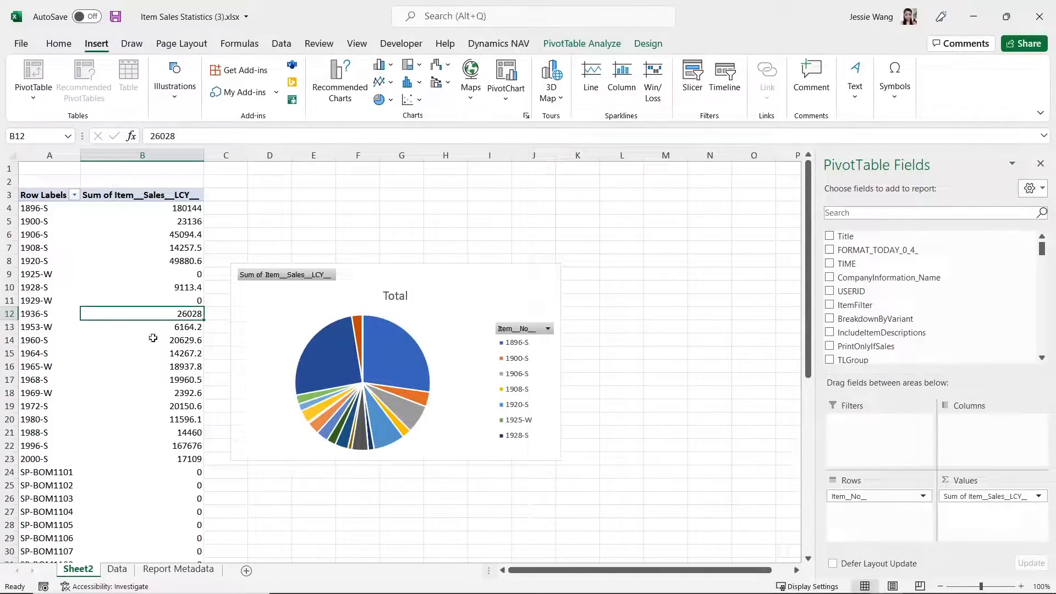
{"action": "left_click", "coordinate": [354, 300]}
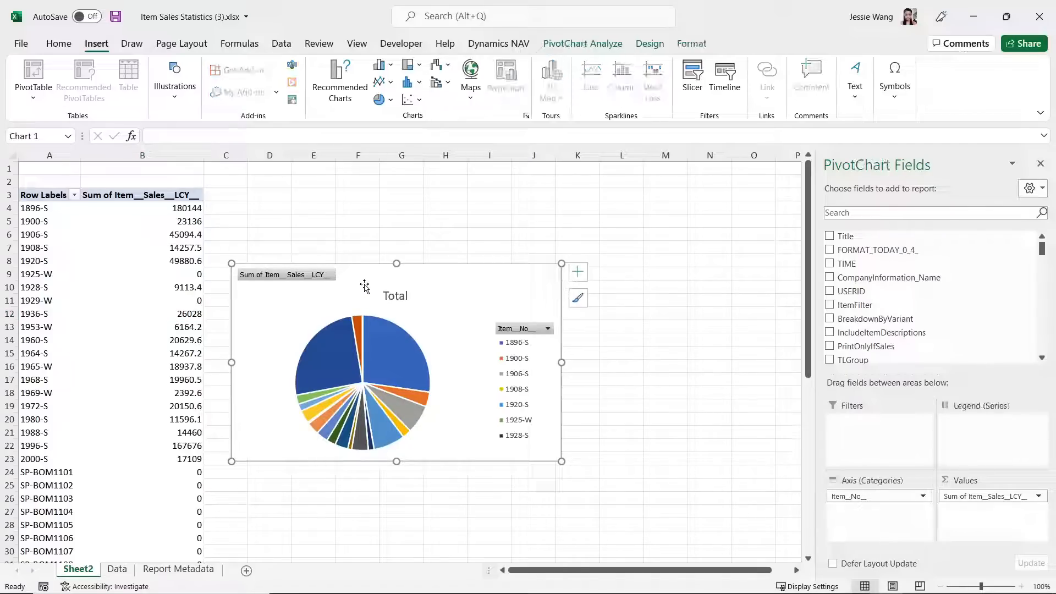
{"action": "left_click", "coordinate": [384, 101]}
{"action": "left_click", "coordinate": [647, 211]}
{"action": "left_click", "coordinate": [1040, 17]}
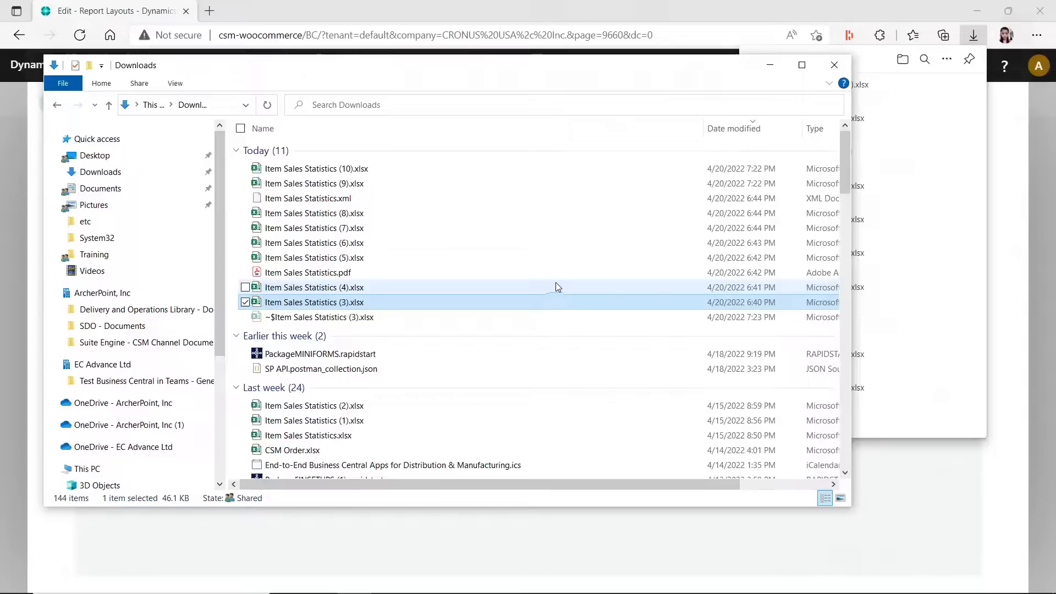
{"action": "left_click", "coordinate": [770, 64]}
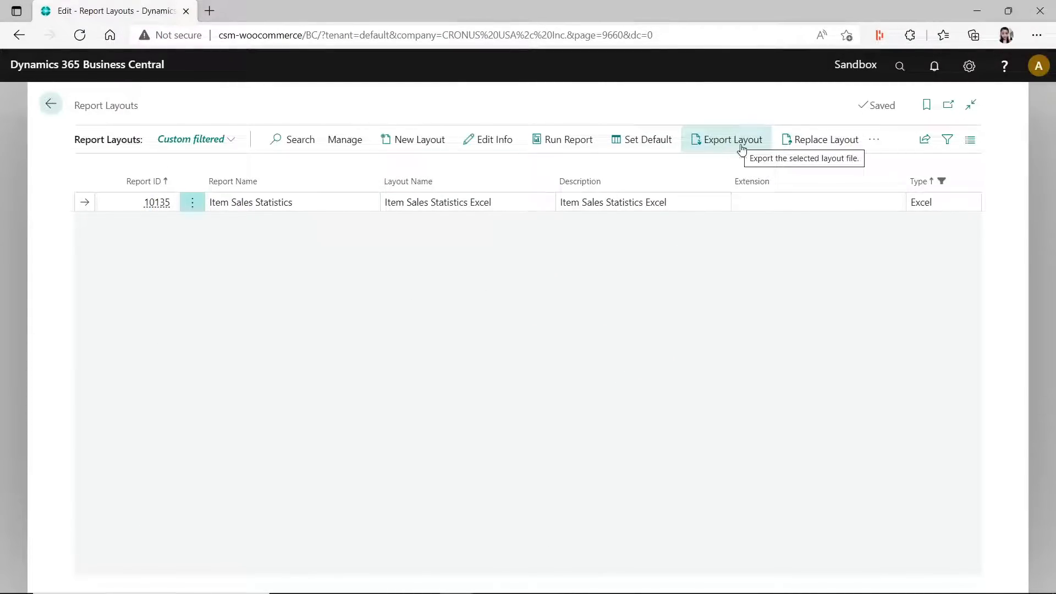
- Replace the layout file of Item Sales Statistics Excel with Item Sales Statistics (3).xlsx from the Downloads folder
{"action": "left_click", "coordinate": [851, 146]}
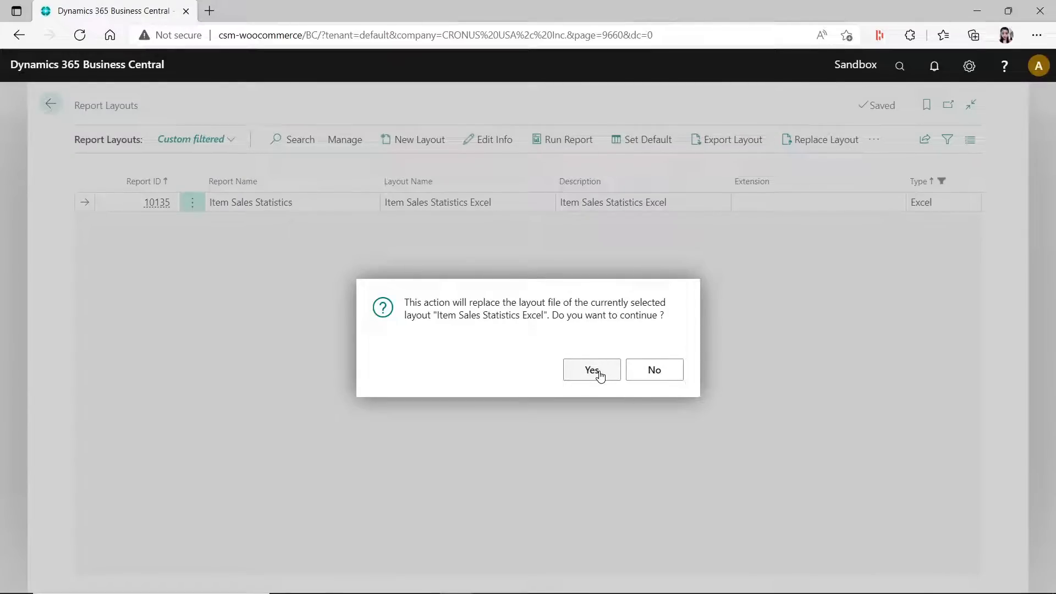
{"action": "left_click", "coordinate": [592, 370]}
{"action": "left_click", "coordinate": [595, 359]}
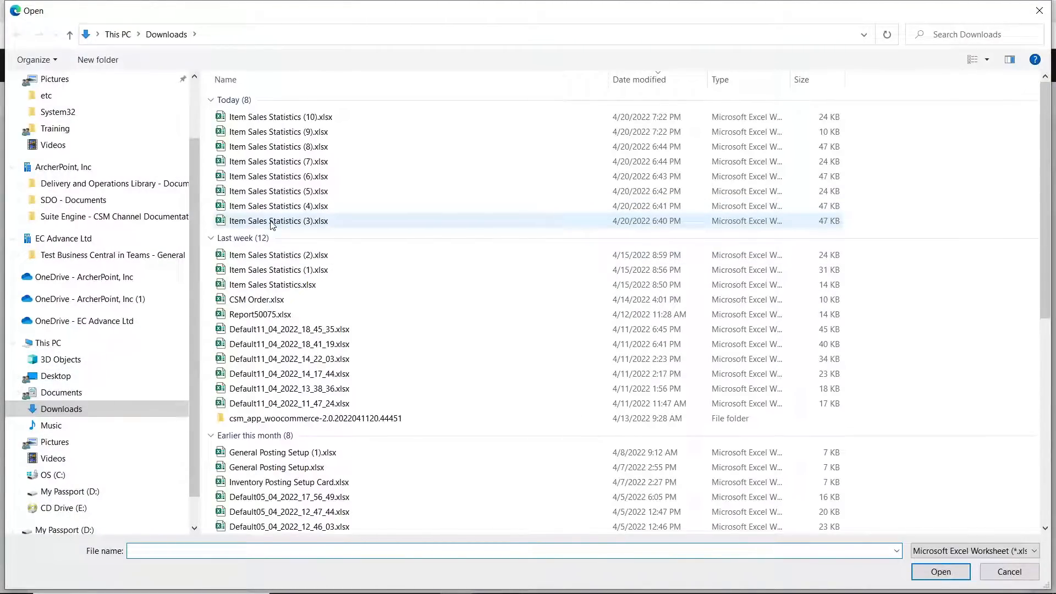
{"action": "left_click", "coordinate": [271, 222]}
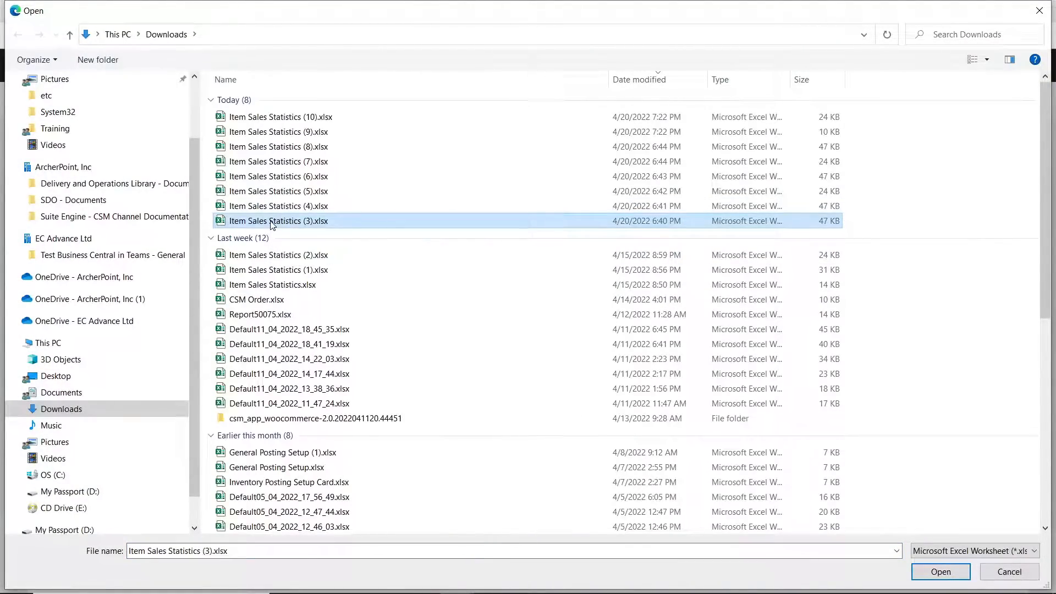
{"action": "double_click", "coordinate": [271, 222]}
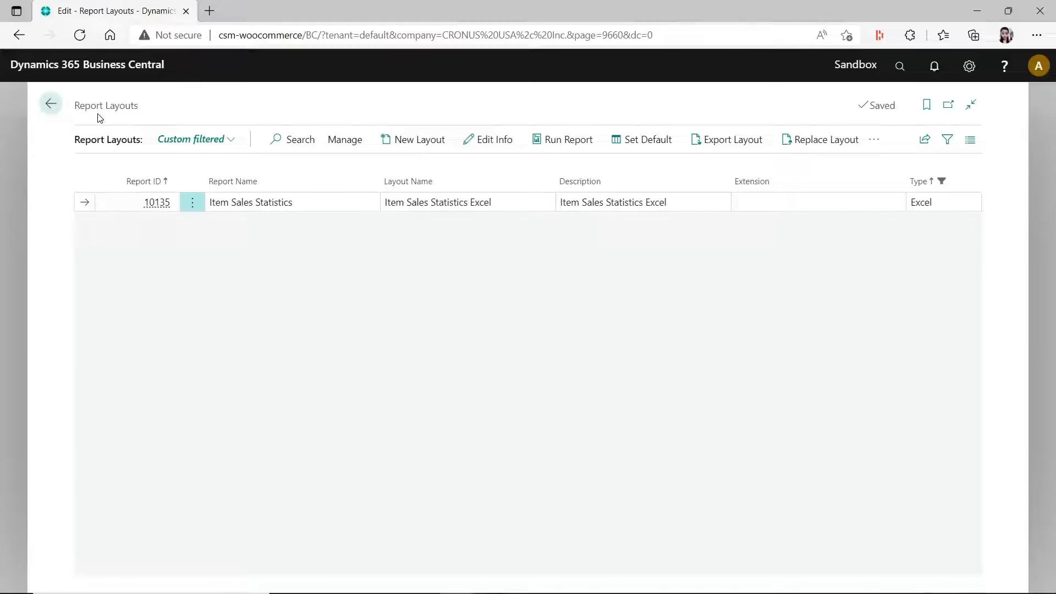
- Search for "report layout" and open the Report Layout Selection page
{"action": "left_click", "coordinate": [901, 67]}
{"action": "type", "text": "re"}
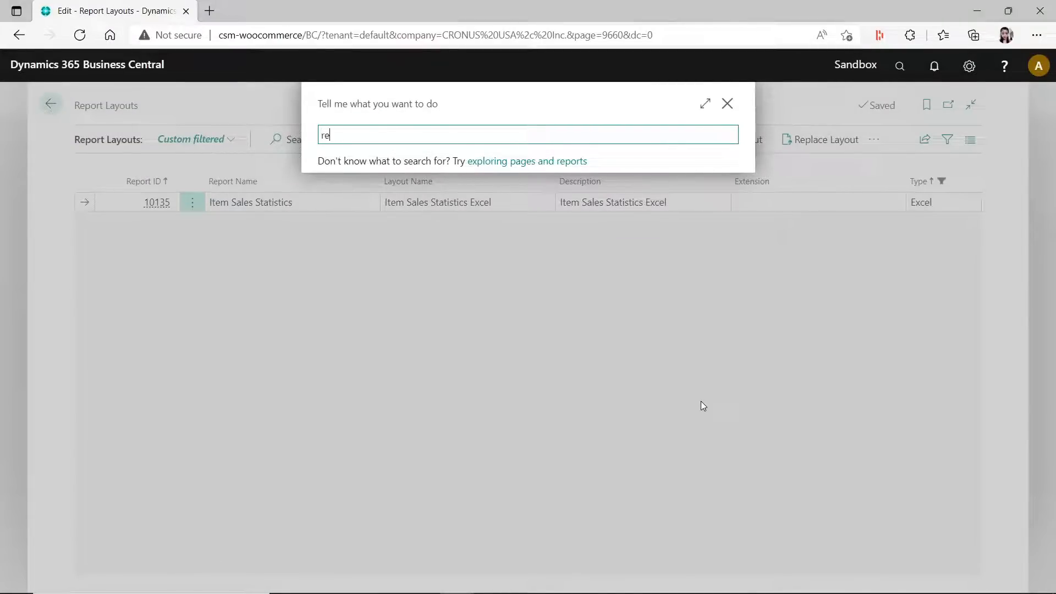
{"action": "type", "text": "port l"}
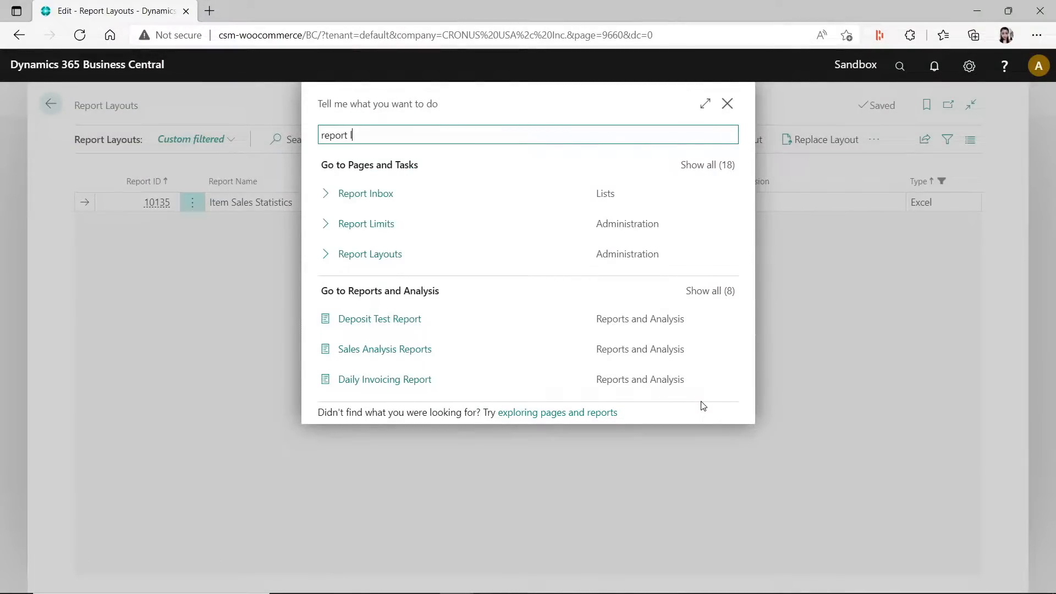
{"action": "type", "text": "ayout"}
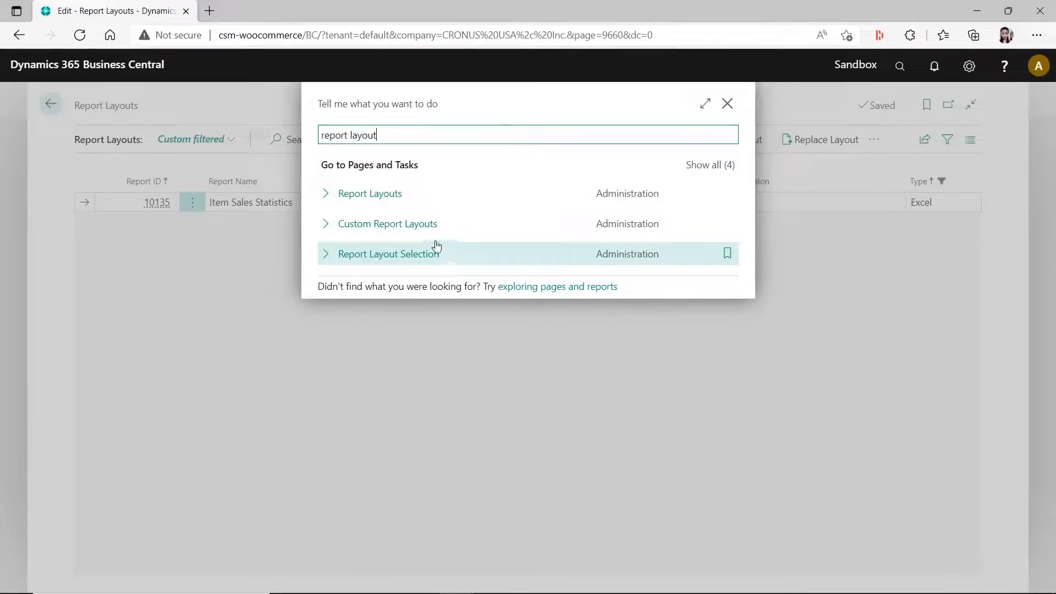
{"action": "left_click", "coordinate": [424, 261]}
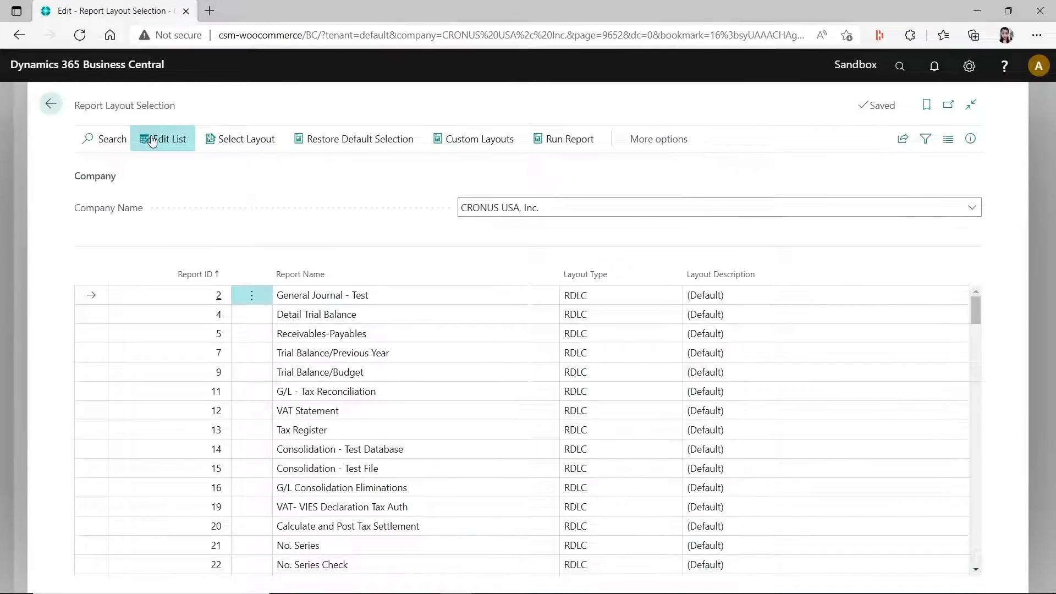
- Search the report layout selections for report 10135
{"action": "left_click", "coordinate": [153, 142]}
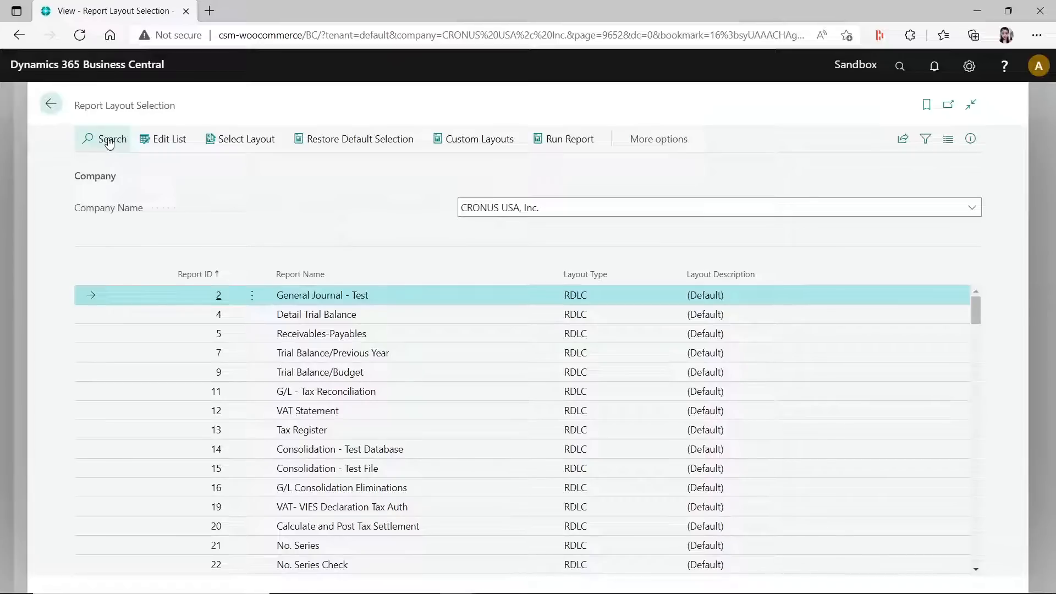
{"action": "left_click", "coordinate": [108, 139]}
{"action": "type", "text": "10135"}
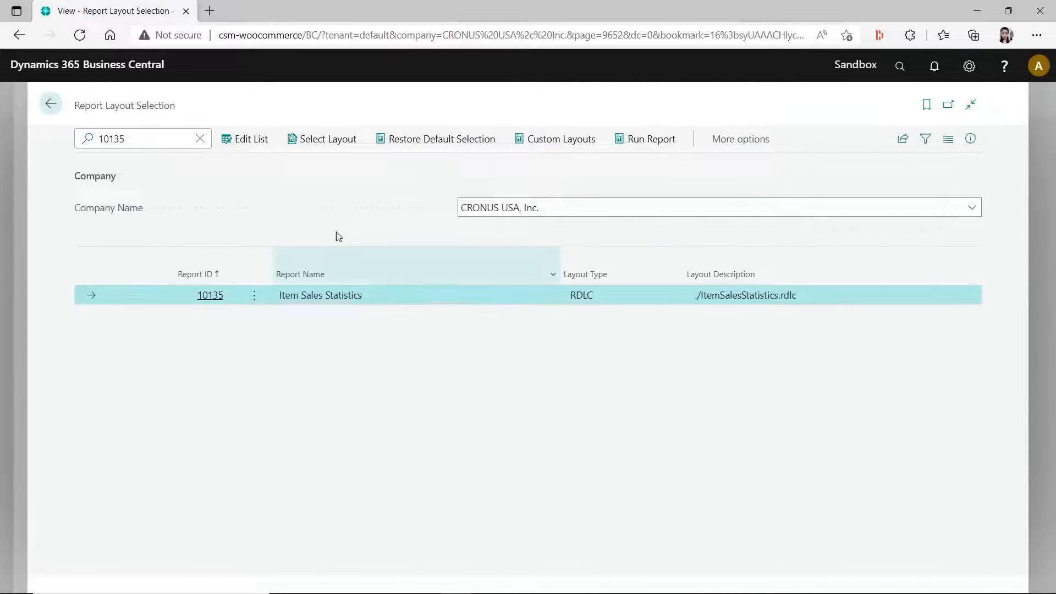
- Set the layout type of Item Sales Statistics to Excel using the Item Sales Statistics Excel layout, and return to Report Layouts
{"action": "left_click", "coordinate": [263, 140]}
{"action": "left_click", "coordinate": [635, 297]}
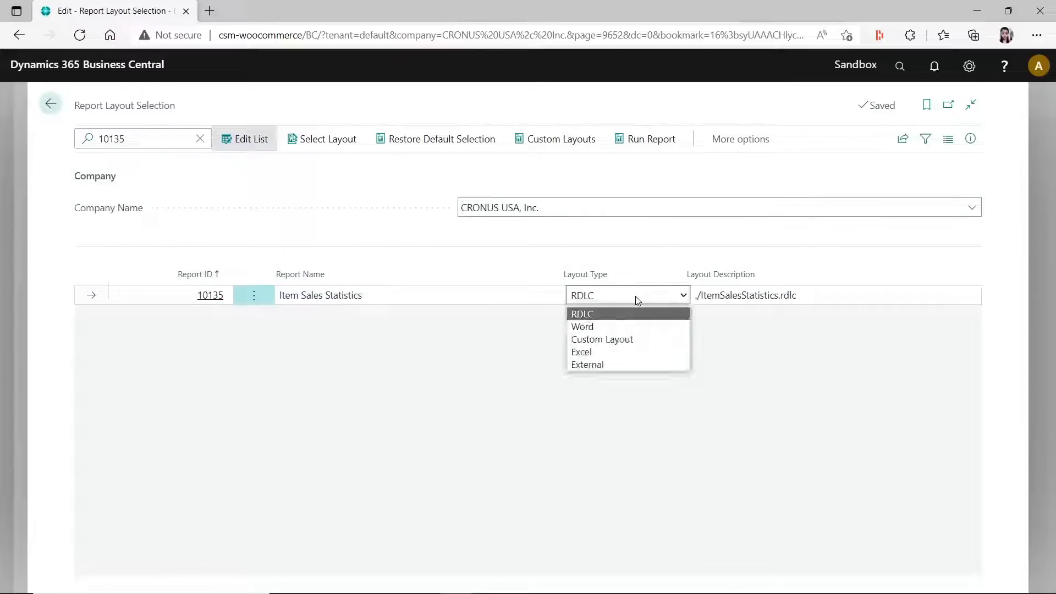
{"action": "left_click", "coordinate": [614, 355]}
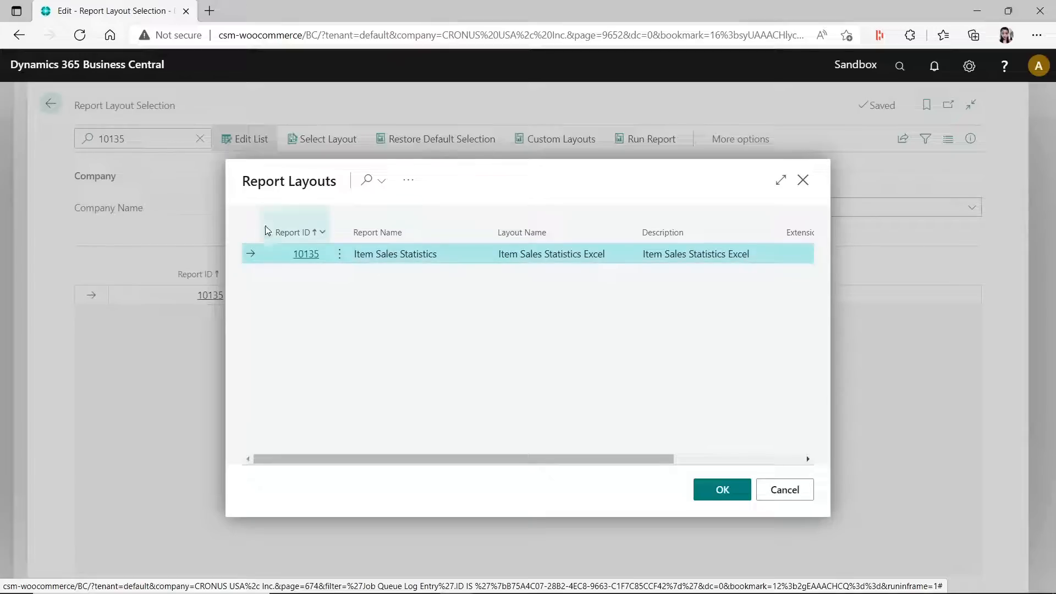
{"action": "left_click", "coordinate": [722, 491]}
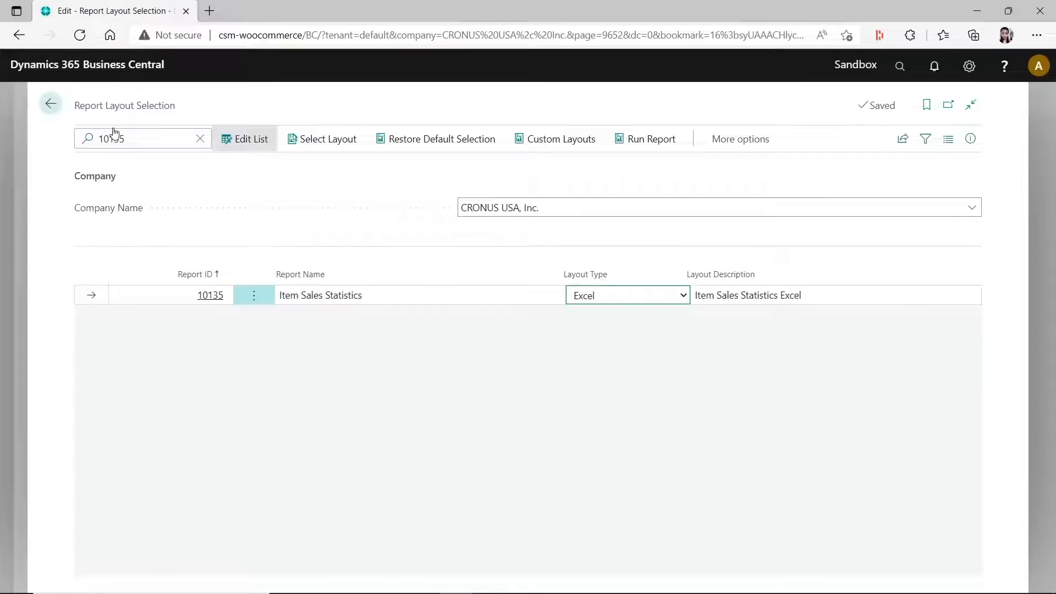
{"action": "left_click", "coordinate": [51, 105]}
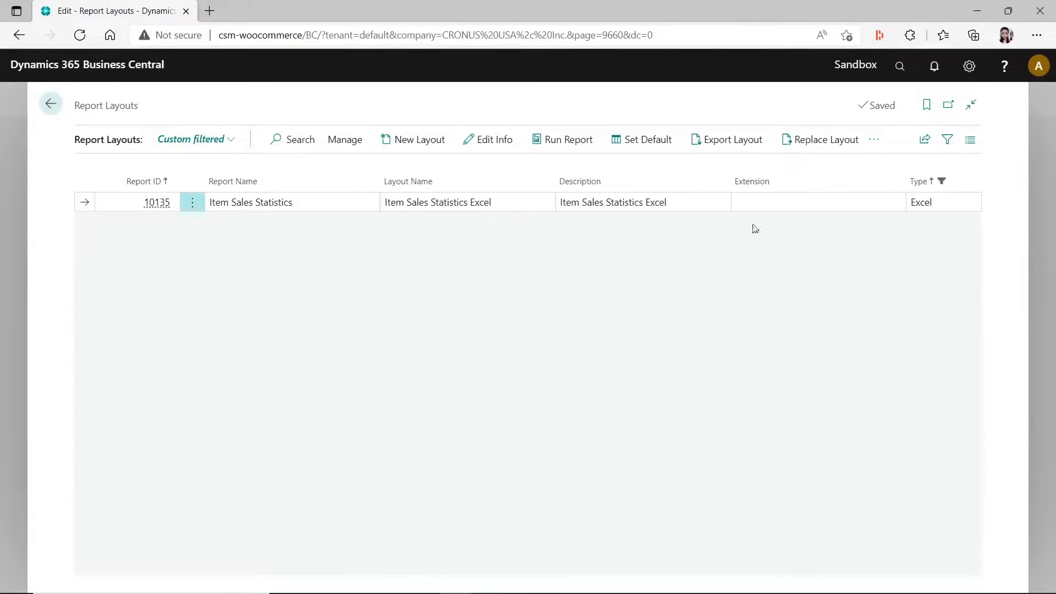
- Search for "item sales", open the Item Sales Statistics report, check which file types it can be sent to, and cancel
{"action": "left_click", "coordinate": [900, 66]}
{"action": "type", "text": "item sa"}
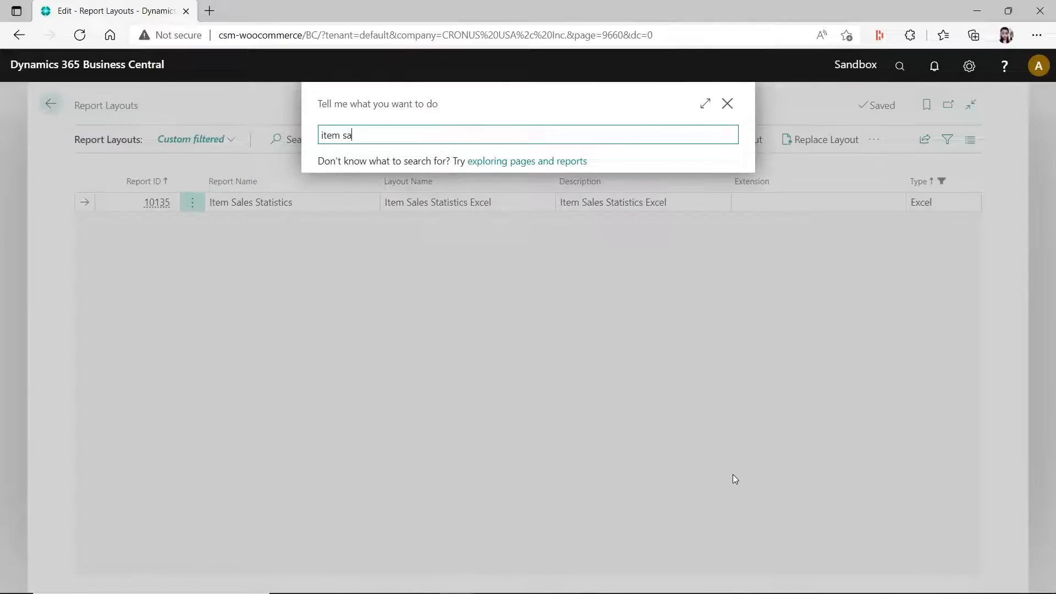
{"action": "type", "text": "les"}
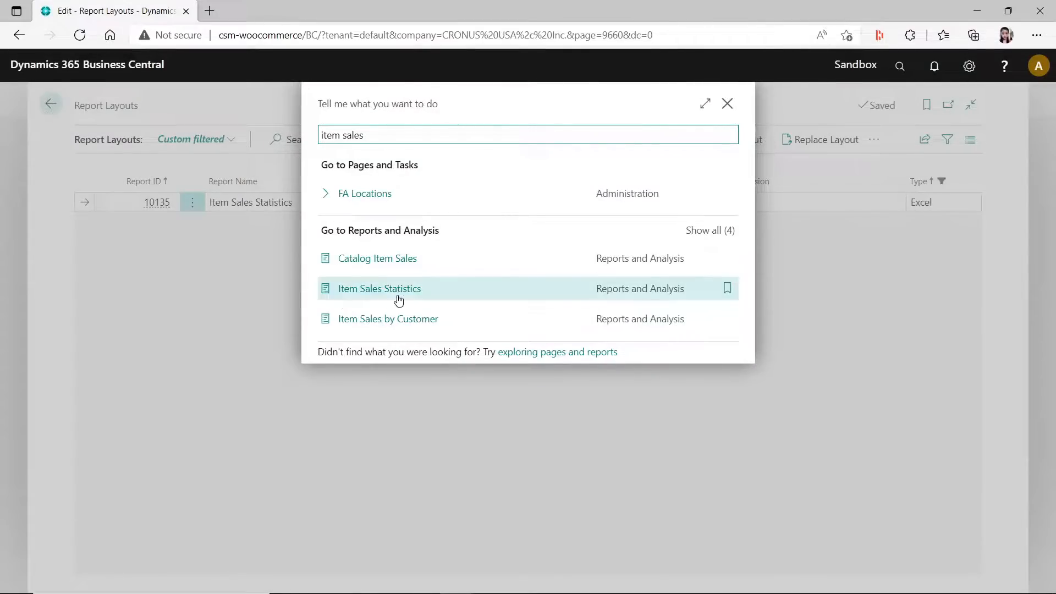
{"action": "left_click", "coordinate": [399, 300]}
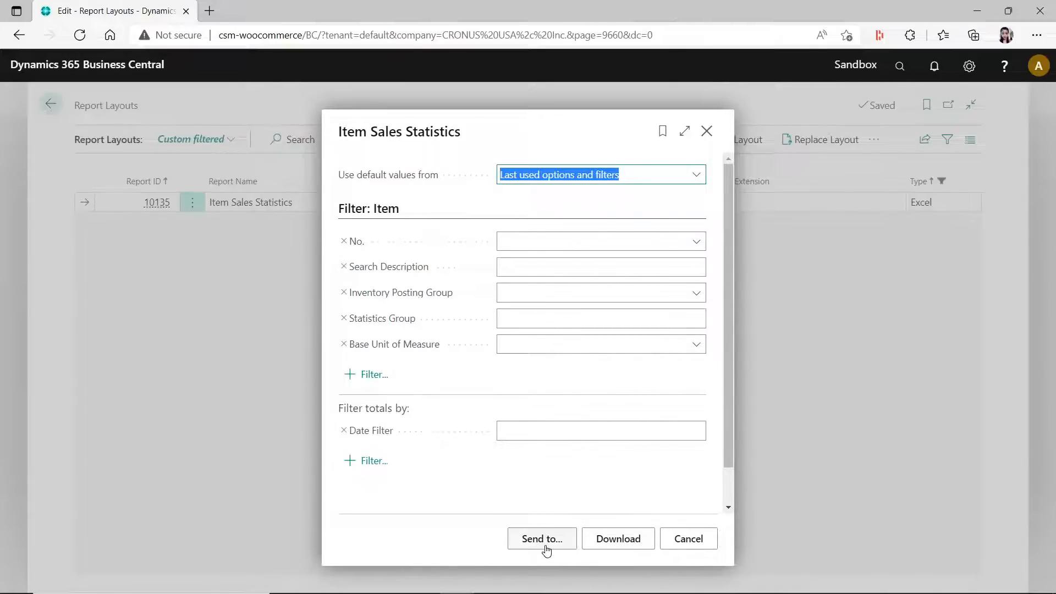
{"action": "left_click", "coordinate": [543, 540]}
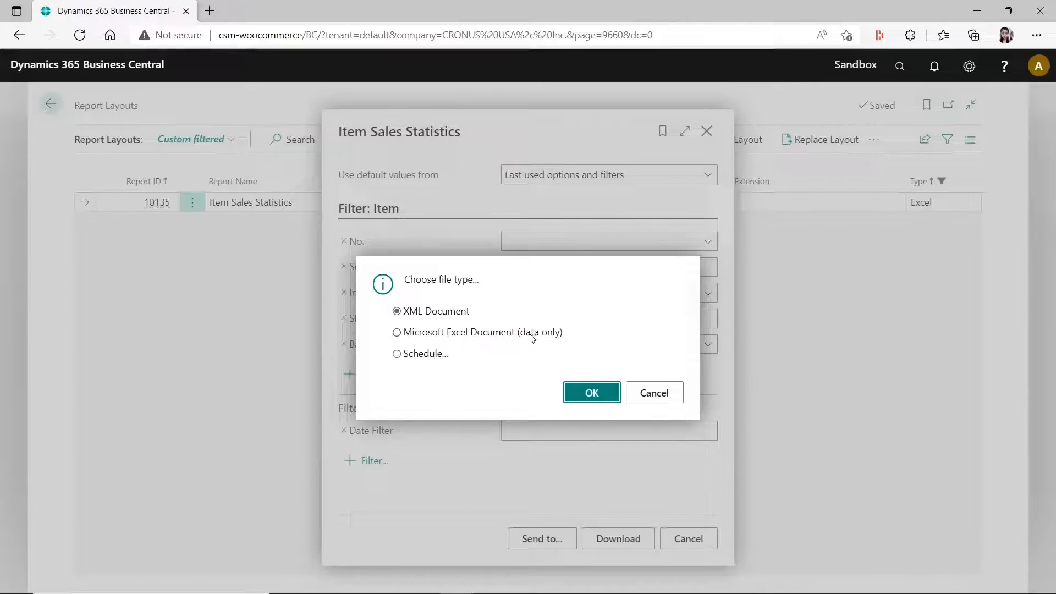
{"action": "left_click", "coordinate": [674, 401]}
- Download the Item Sales Statistics report, open Item Sales Statistics (11).xlsx to view its pivot table and chart, and close it without saving
{"action": "left_click", "coordinate": [906, 74]}
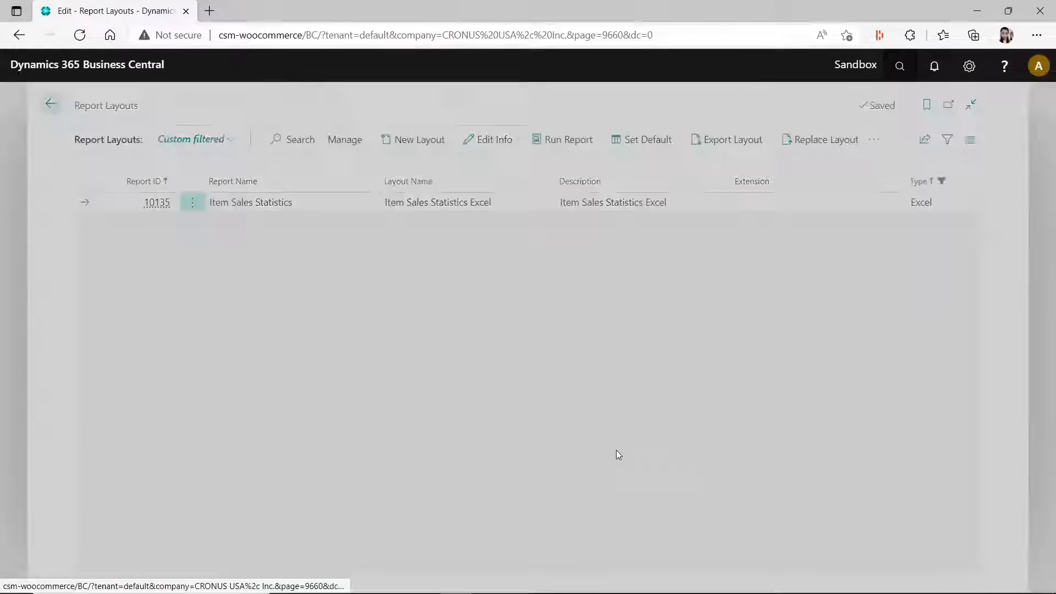
{"action": "type", "text": "item sales"}
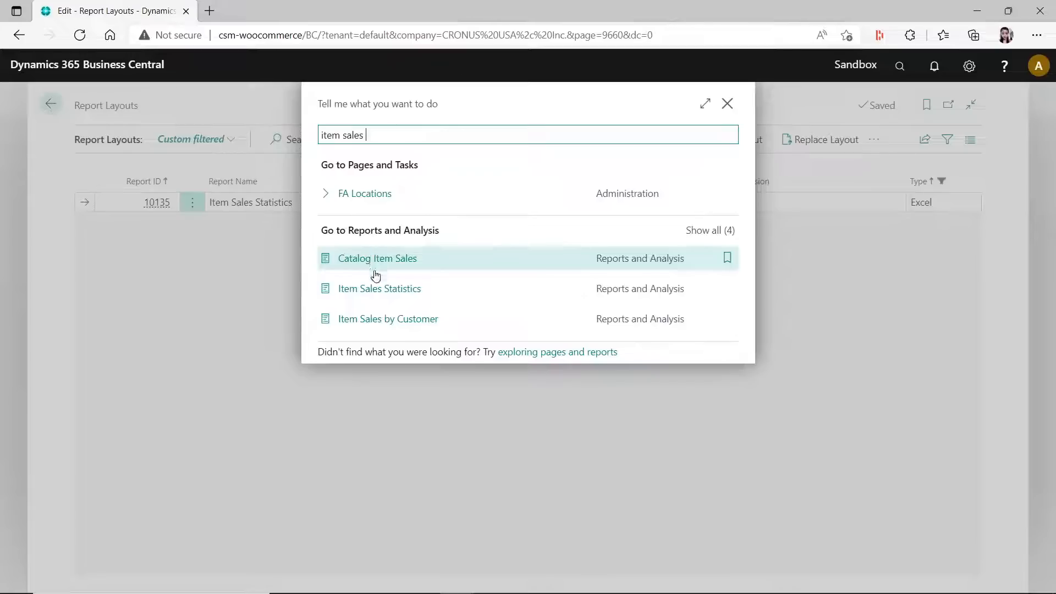
{"action": "left_click", "coordinate": [376, 287]}
{"action": "left_click", "coordinate": [618, 539]}
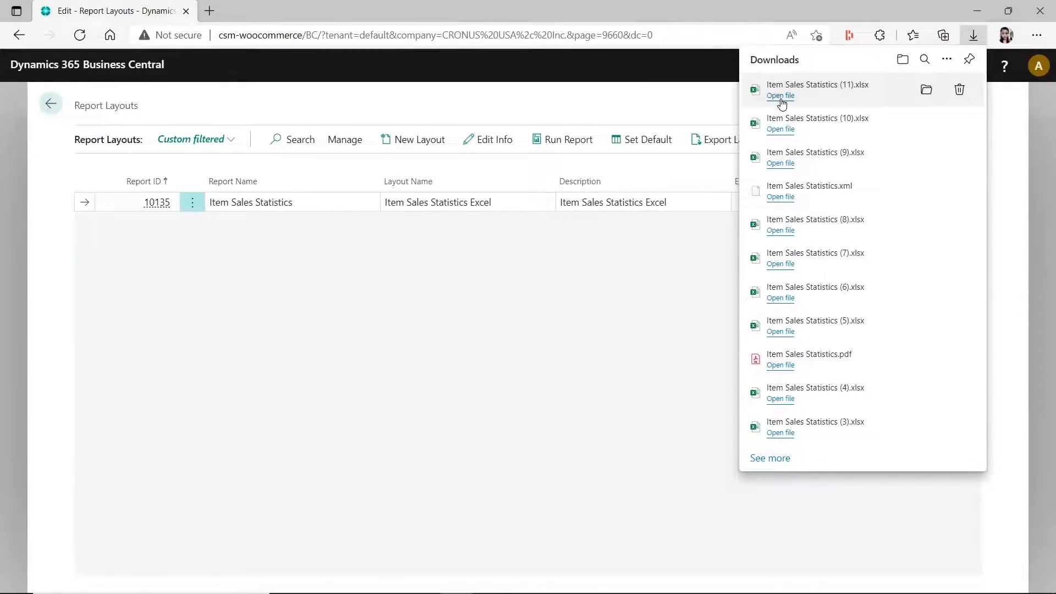
{"action": "left_click", "coordinate": [780, 97]}
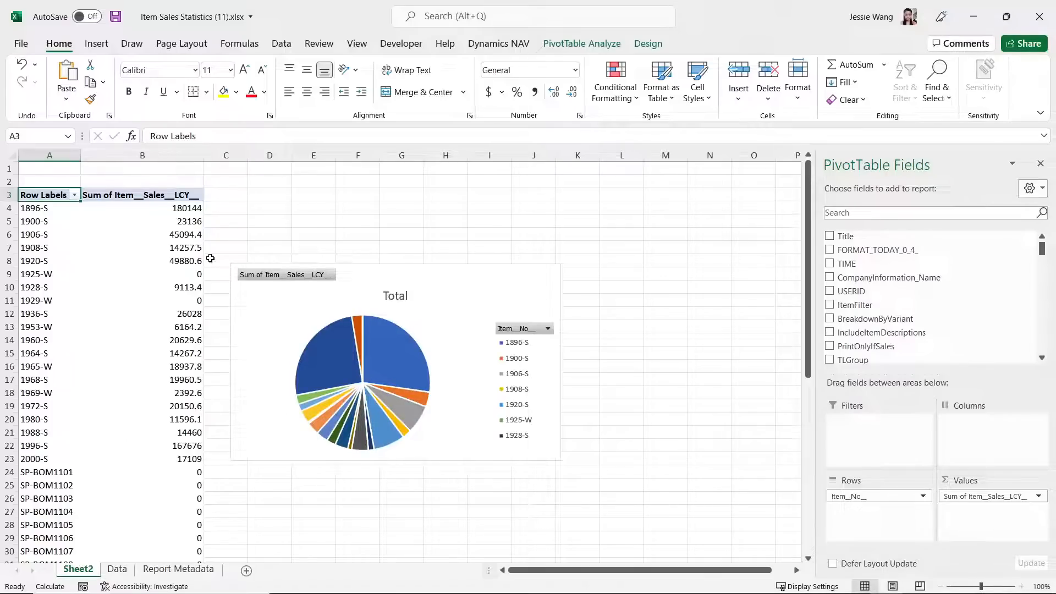
{"action": "left_click", "coordinate": [1039, 15]}
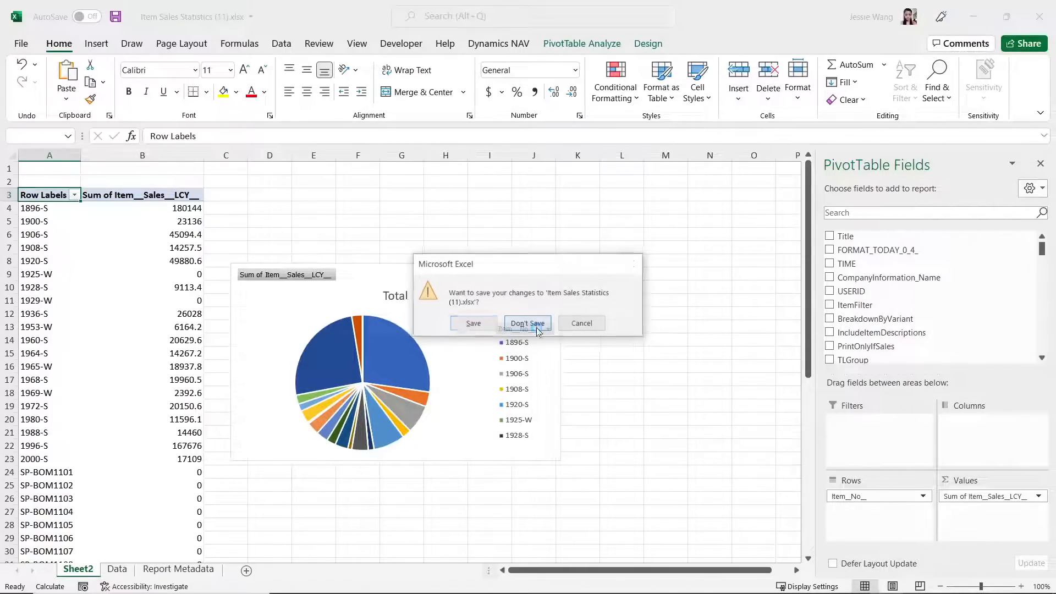
{"action": "left_click", "coordinate": [528, 323]}
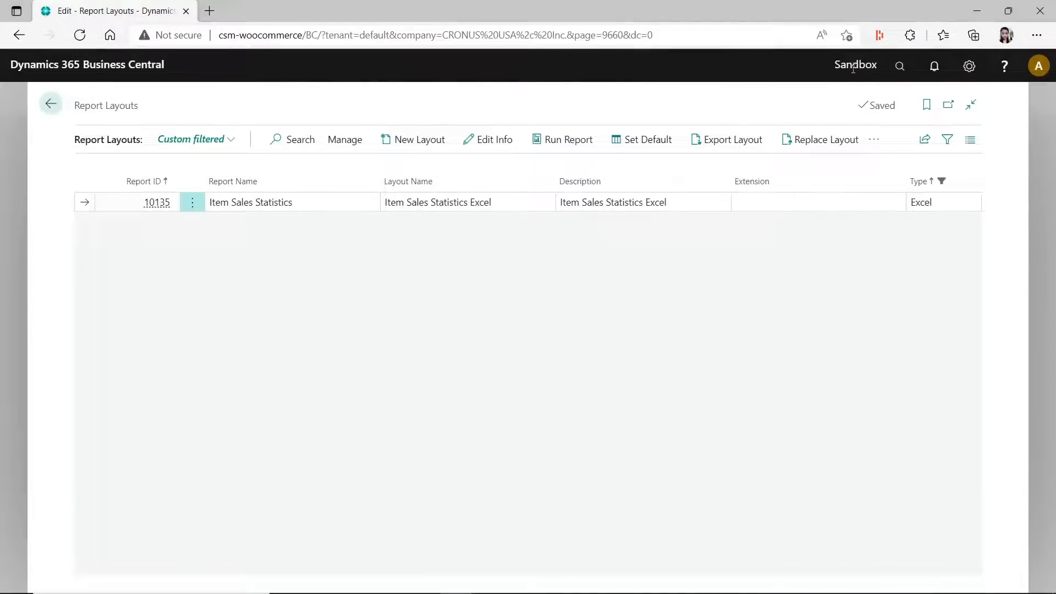
- Search for "item sales" and send the Item Sales Statistics report to a Microsoft Excel Document (data only)
{"action": "left_click", "coordinate": [900, 66]}
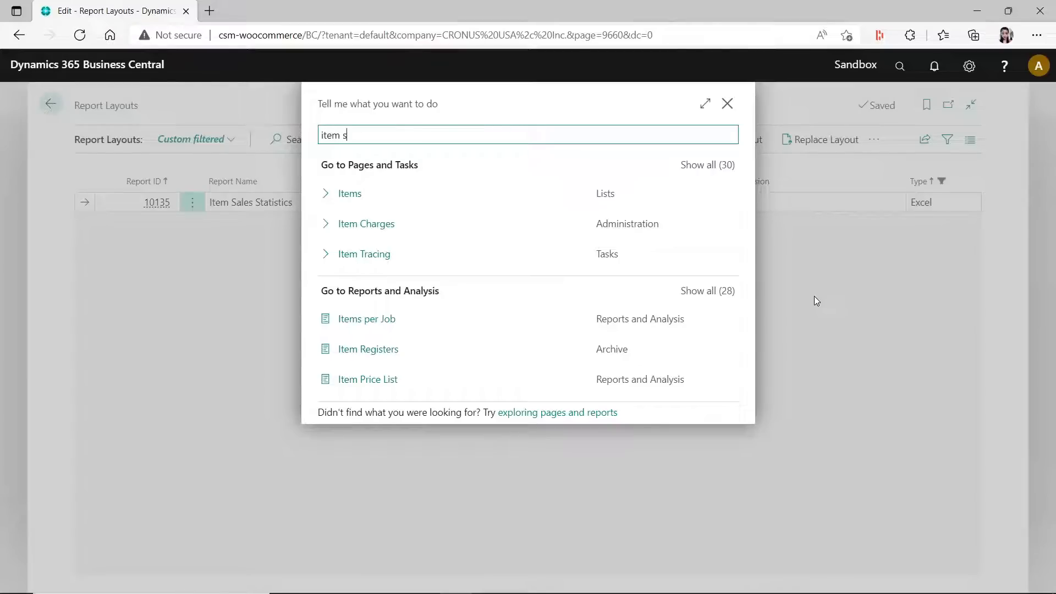
{"action": "type", "text": "item st"}
{"action": "key", "text": "BackSpace"}
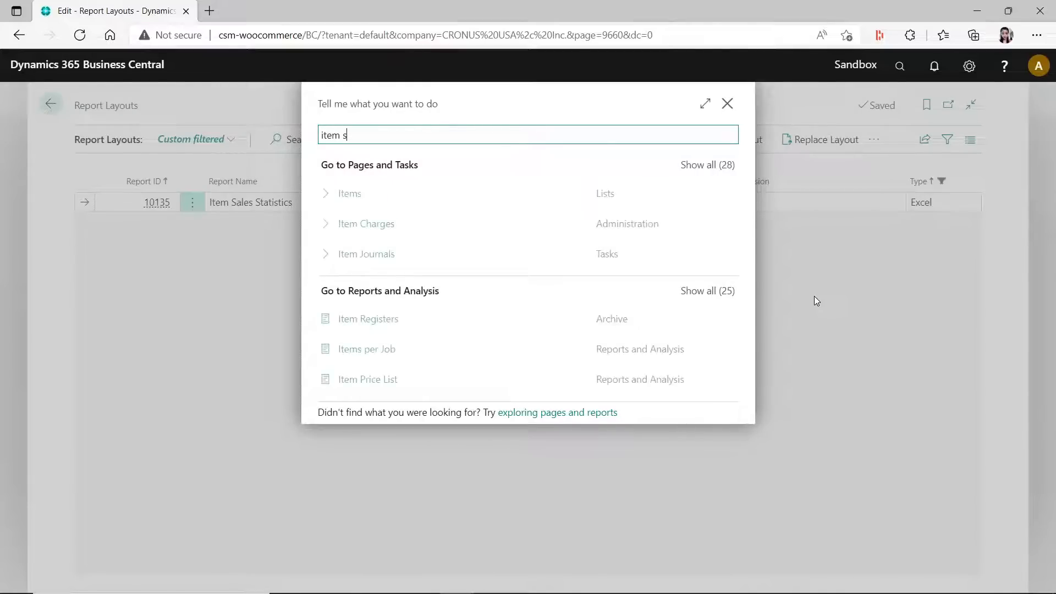
{"action": "type", "text": "ales"}
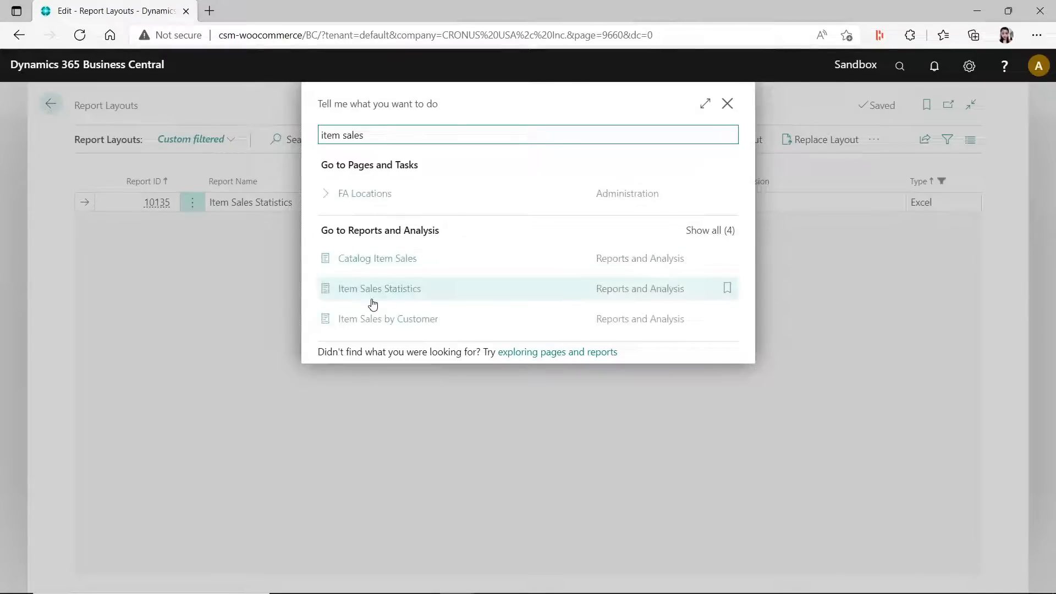
{"action": "left_click", "coordinate": [368, 297]}
{"action": "left_click", "coordinate": [560, 542]}
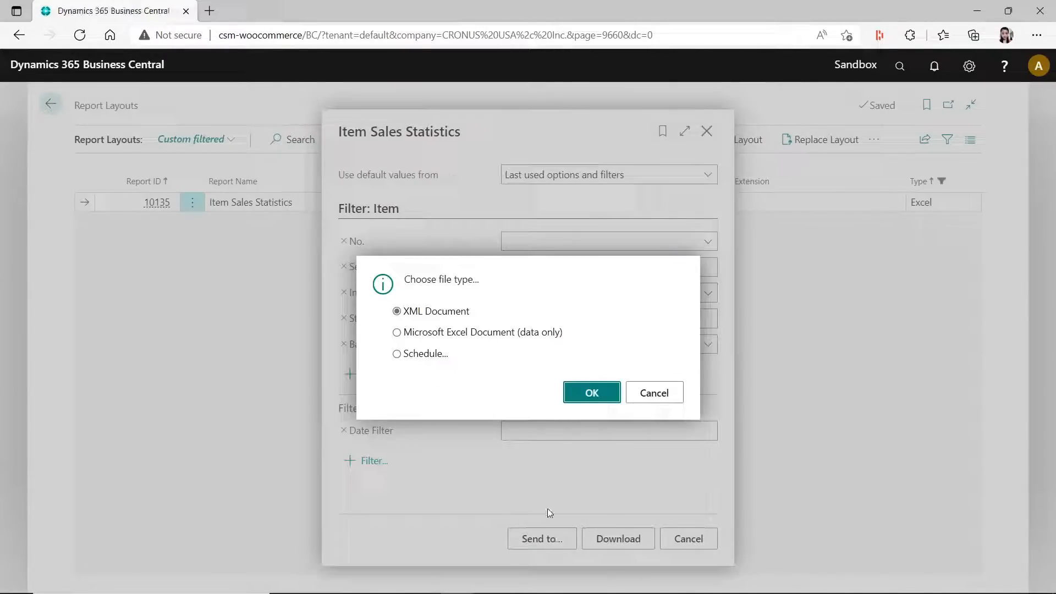
{"action": "left_click", "coordinate": [397, 332]}
{"action": "left_click", "coordinate": [583, 391]}
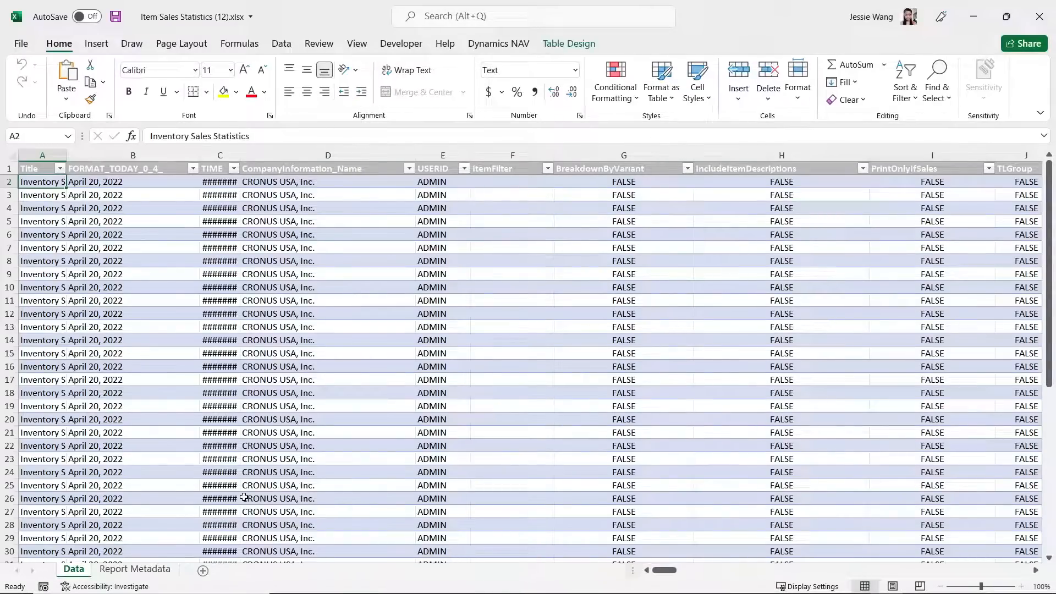
- Review the Data and Report Metadata sheets of the data-only workbook and close it
{"action": "left_click", "coordinate": [135, 570]}
{"action": "left_click", "coordinate": [75, 571]}
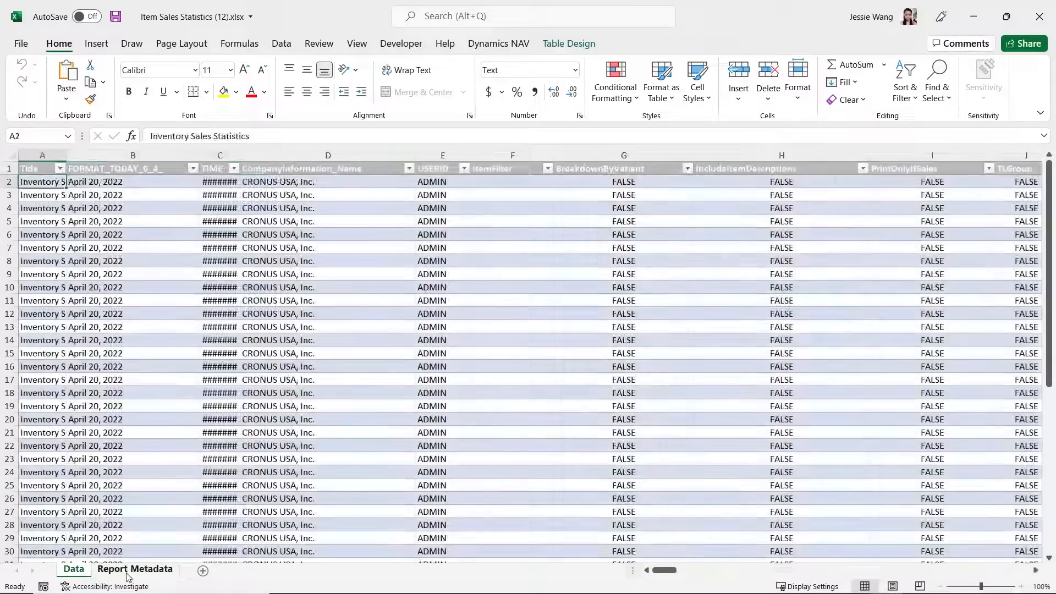
{"action": "left_click", "coordinate": [100, 575]}
{"action": "left_click", "coordinate": [74, 571]}
{"action": "left_click", "coordinate": [141, 575]}
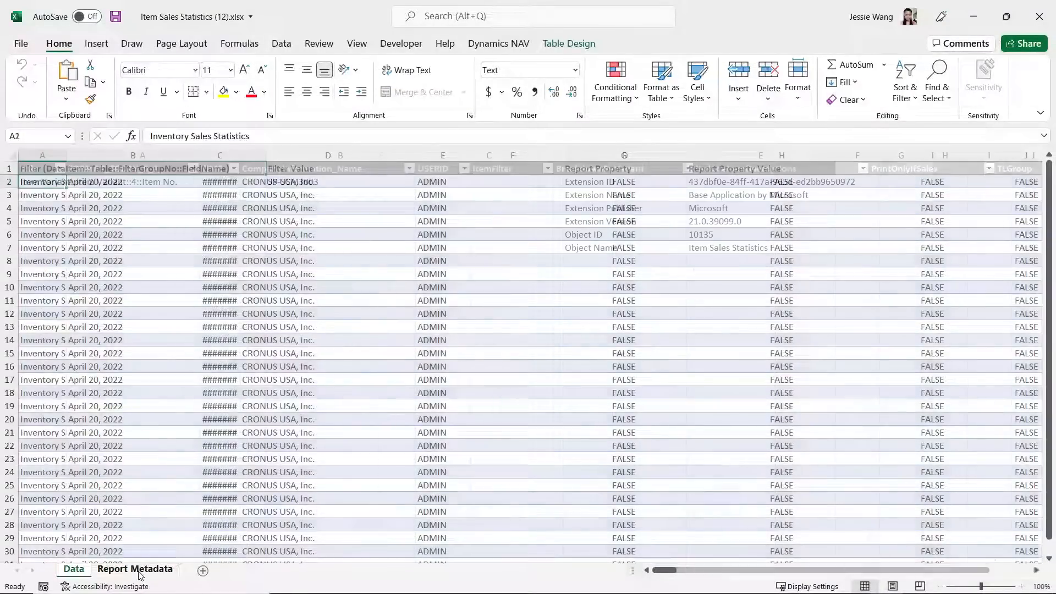
{"action": "left_click", "coordinate": [74, 571]}
{"action": "left_click", "coordinate": [96, 572]}
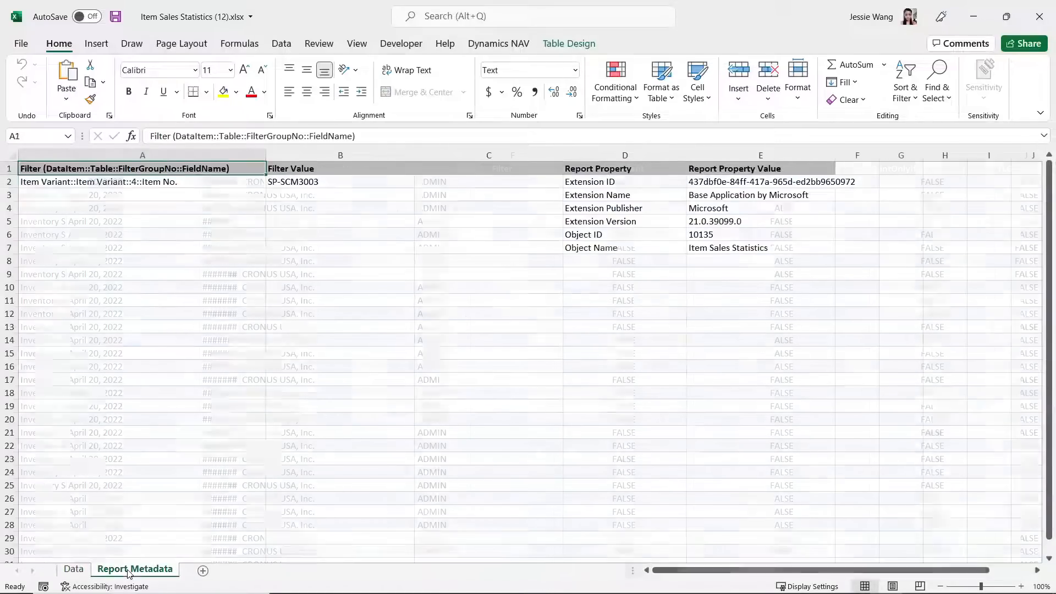
{"action": "left_click", "coordinate": [82, 572]}
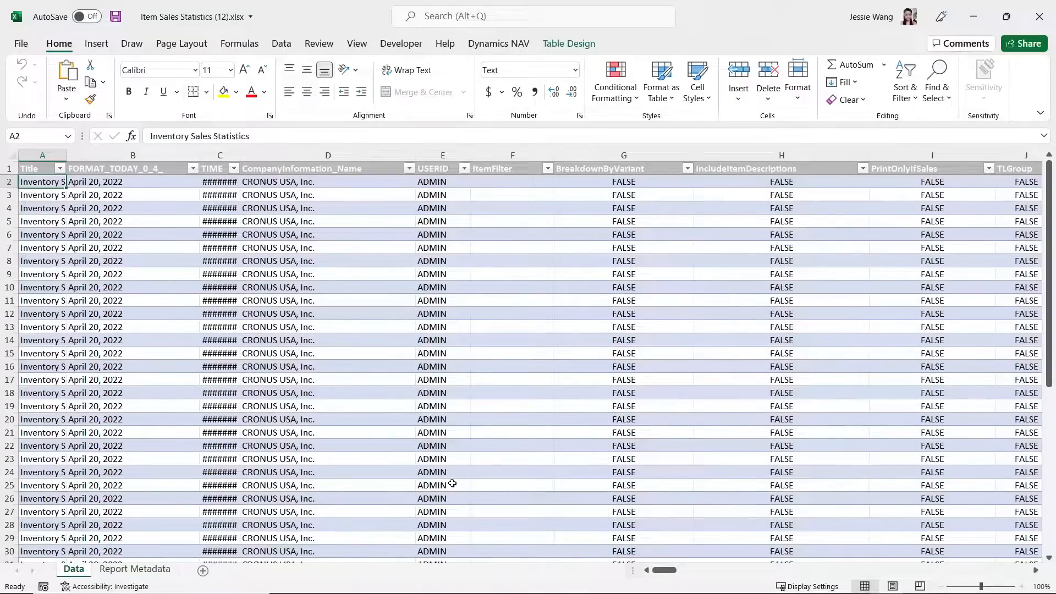
{"action": "left_click", "coordinate": [589, 381]}
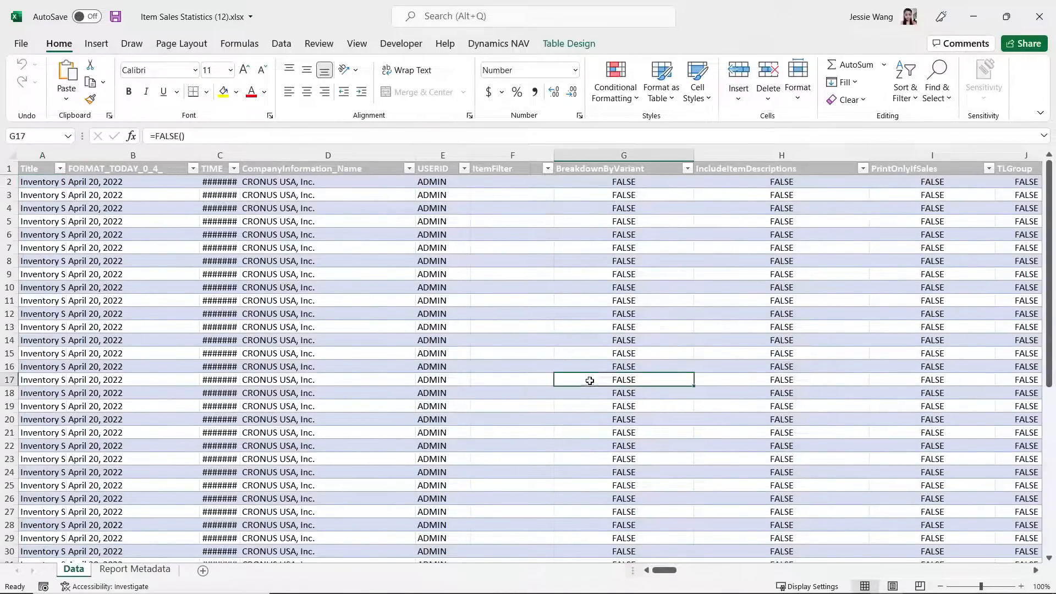
{"action": "left_click", "coordinate": [1040, 16]}
{"action": "left_click", "coordinate": [498, 392]}
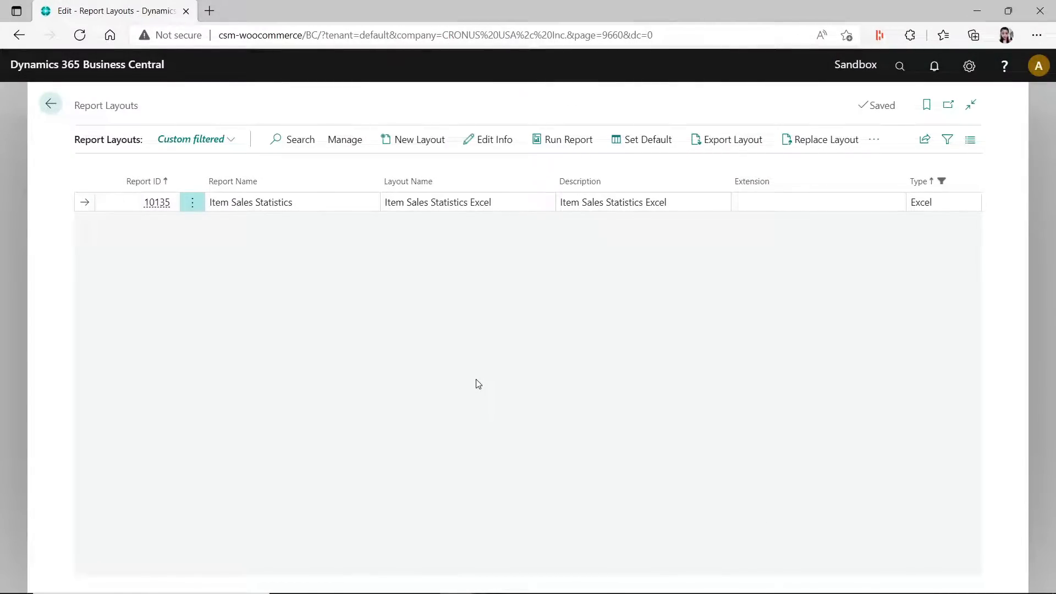
- Leave the Report Layouts page and read the release plan article "Block VAT and General Posting Setups" on Microsoft Docs
{"action": "left_click", "coordinate": [51, 104]}
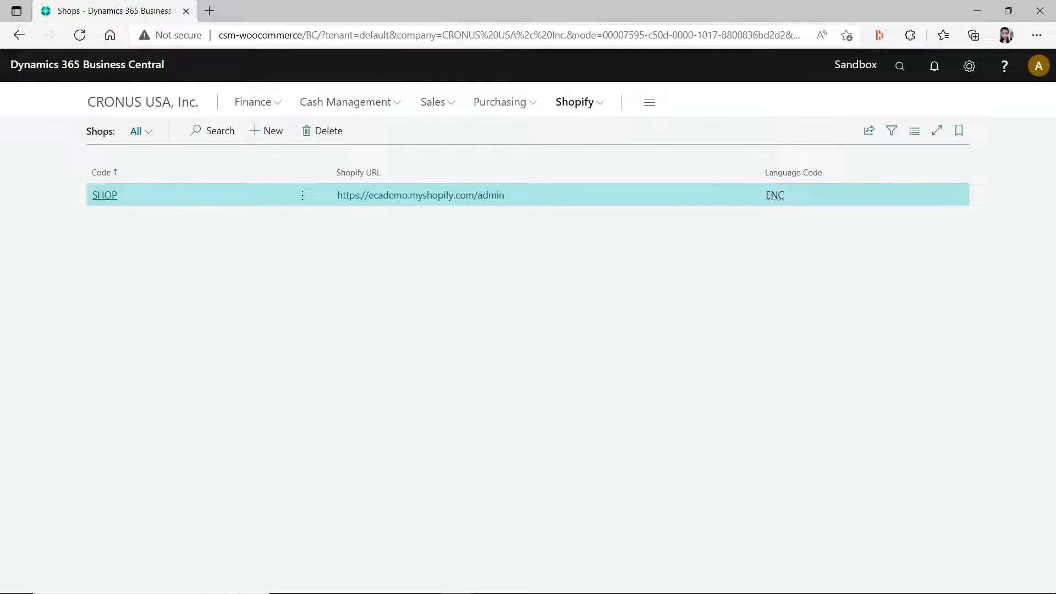
{"action": "left_click_drag", "start_coordinate": [1054, 36], "coordinate": [332, 51]}
{"action": "left_click", "coordinate": [710, 48]}
{"action": "scroll", "coordinate": [607, 298], "scroll_direction": "up", "scroll_amount": 10}
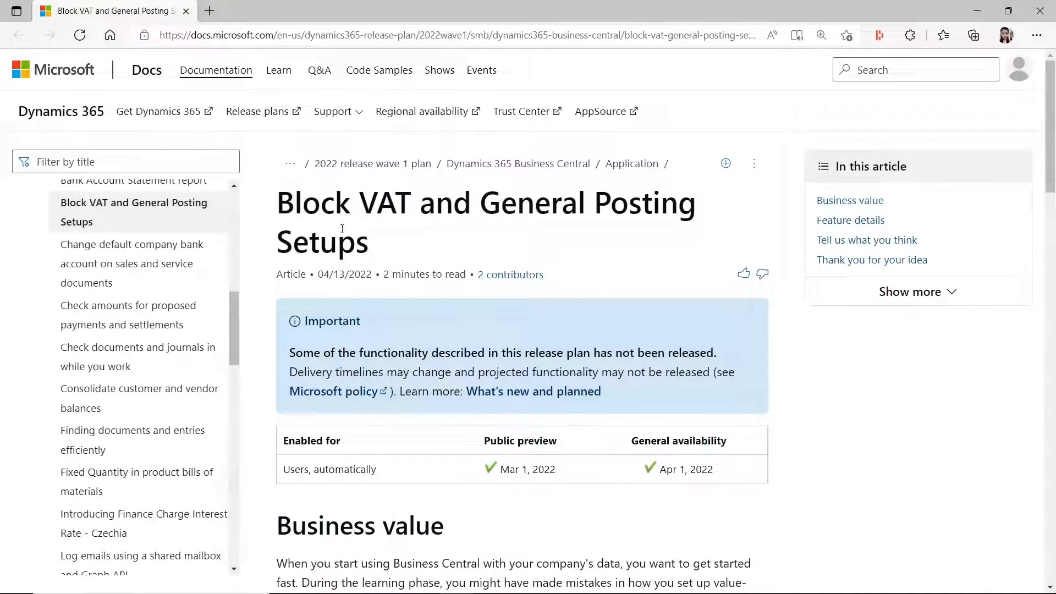
{"action": "scroll", "coordinate": [480, 312], "scroll_direction": "down", "scroll_amount": 9}
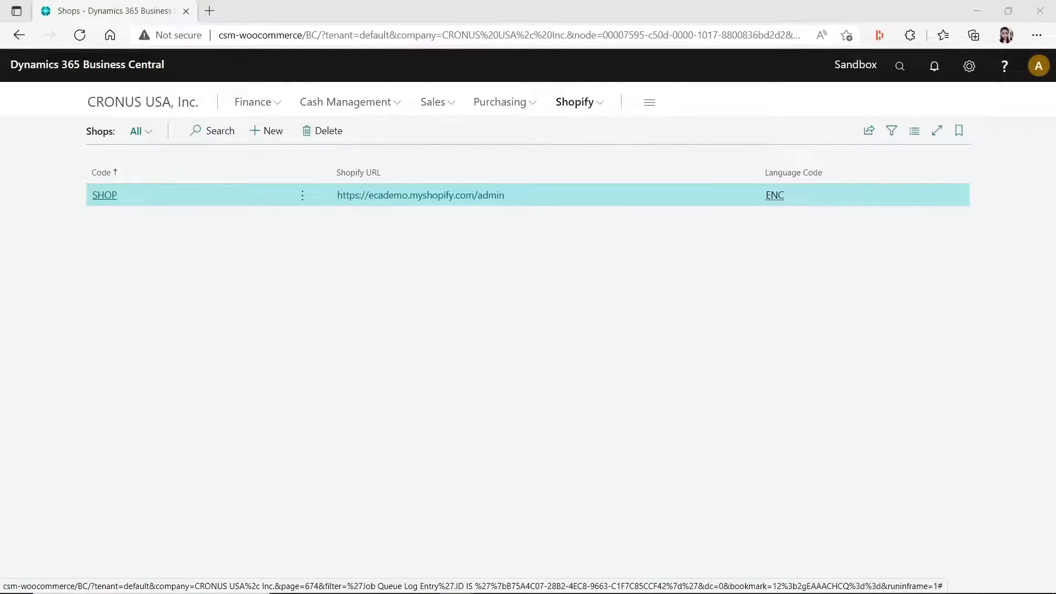
- In Business Central, search for "general posting setup" and open the General Posting Setup page
{"action": "left_click", "coordinate": [900, 66]}
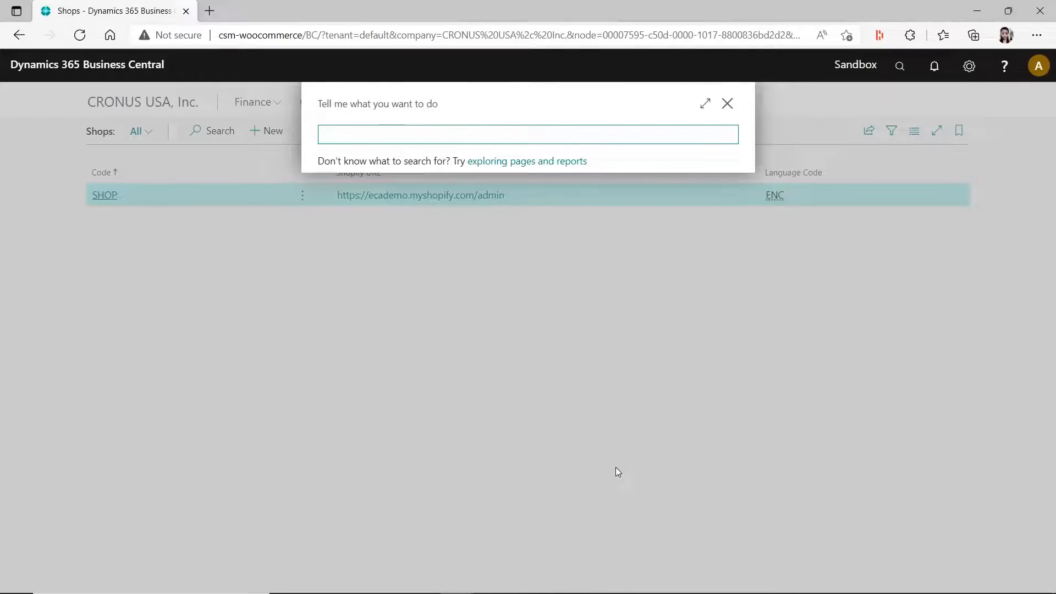
{"action": "type", "text": "general posting setup"}
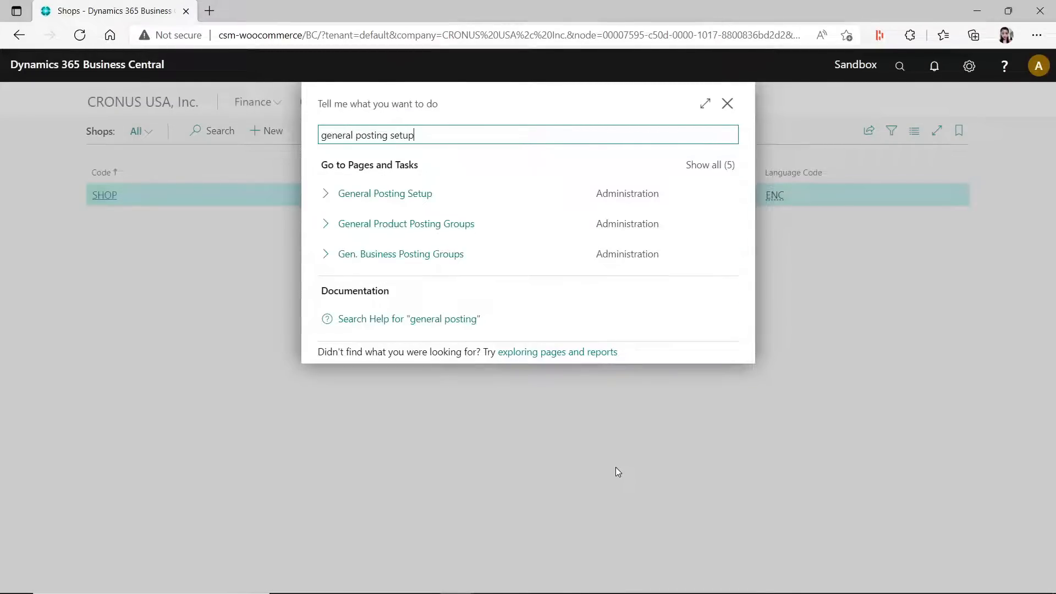
{"action": "left_click", "coordinate": [393, 194]}
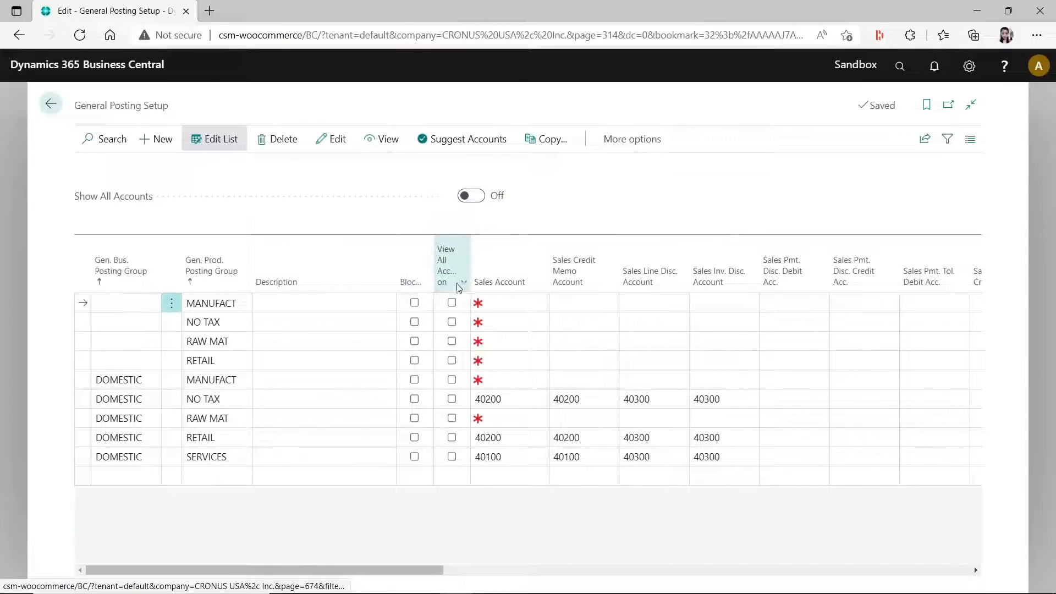
- Widen the Blocked column and mark the DOMESTIC / NO TAX posting setup as blocked
{"action": "left_click_drag", "start_coordinate": [457, 268], "coordinate": [481, 268]}
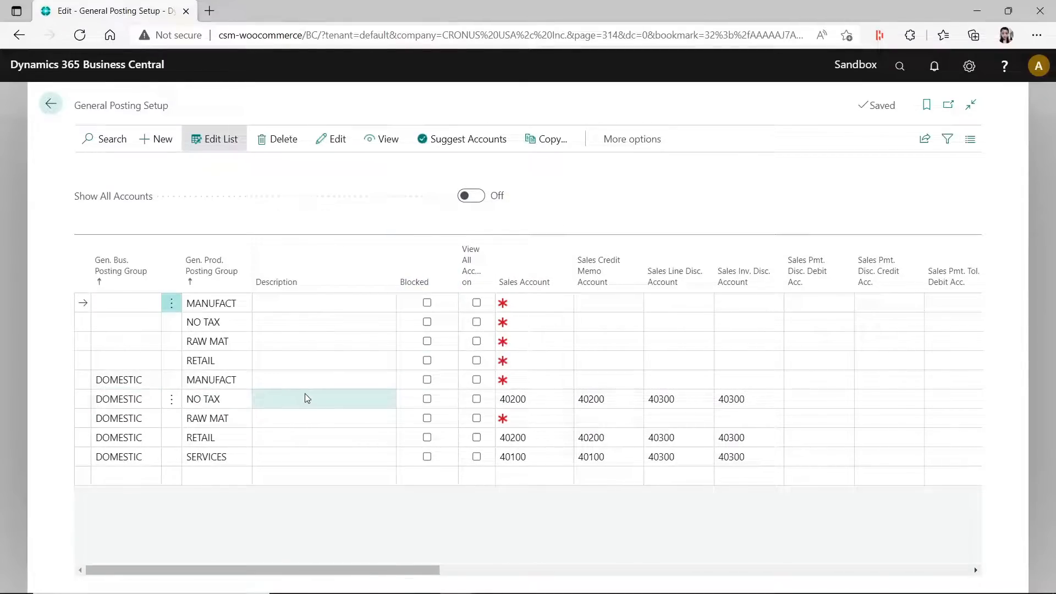
{"action": "left_click", "coordinate": [428, 400]}
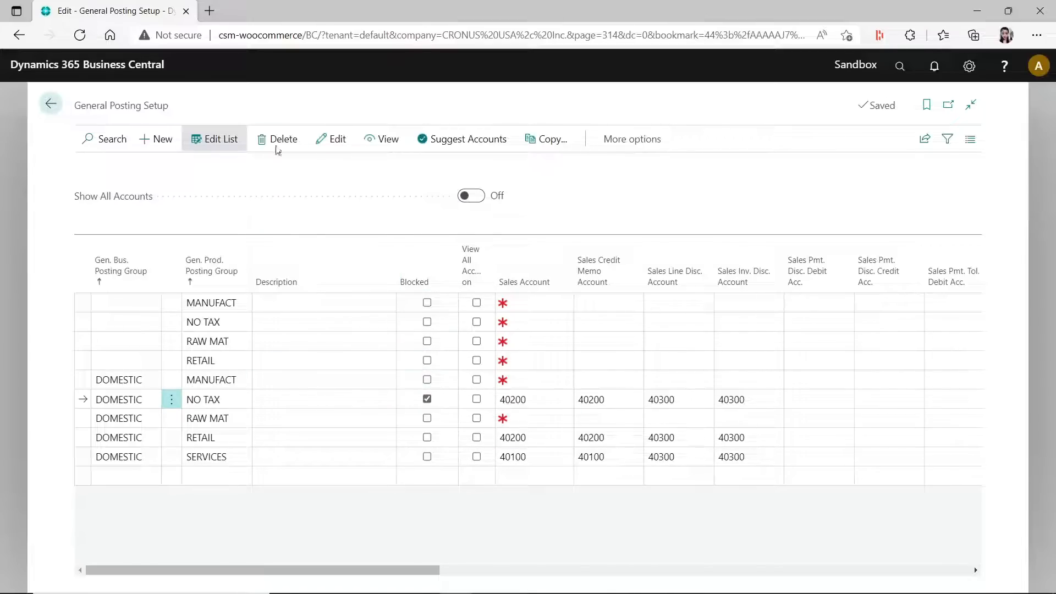
- Leave General Posting Setup and read the release plan article "Action group to run chosen instant Power Automate flow" on Microsoft Docs
{"action": "left_click", "coordinate": [50, 104]}
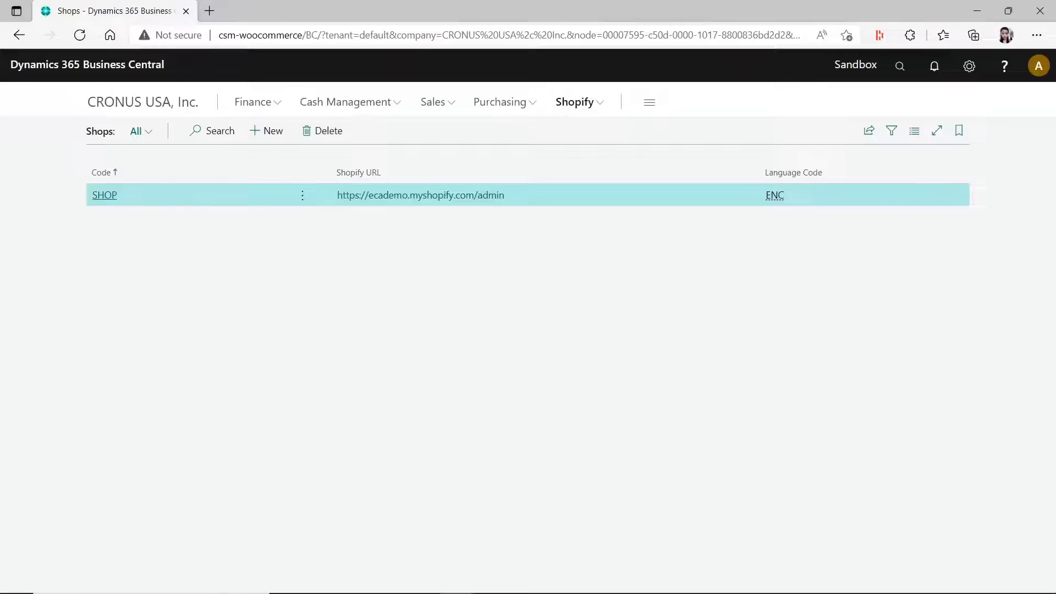
{"action": "left_click_drag", "start_coordinate": [0, 210], "coordinate": [156, 5]}
{"action": "scroll", "coordinate": [520, 298], "scroll_direction": "up", "scroll_amount": 3}
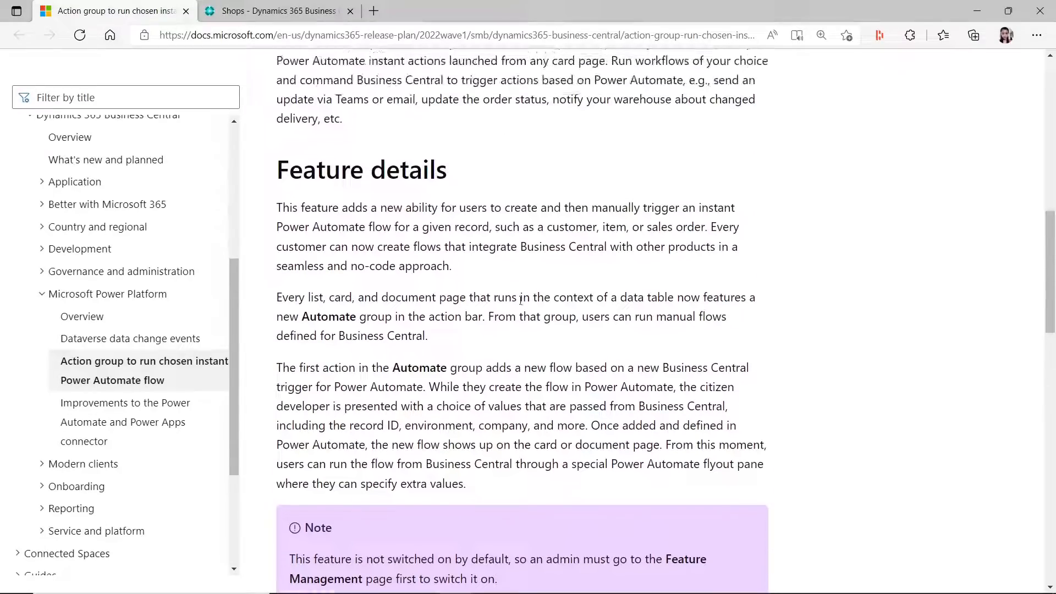
{"action": "scroll", "coordinate": [521, 300], "scroll_direction": "up", "scroll_amount": 10}
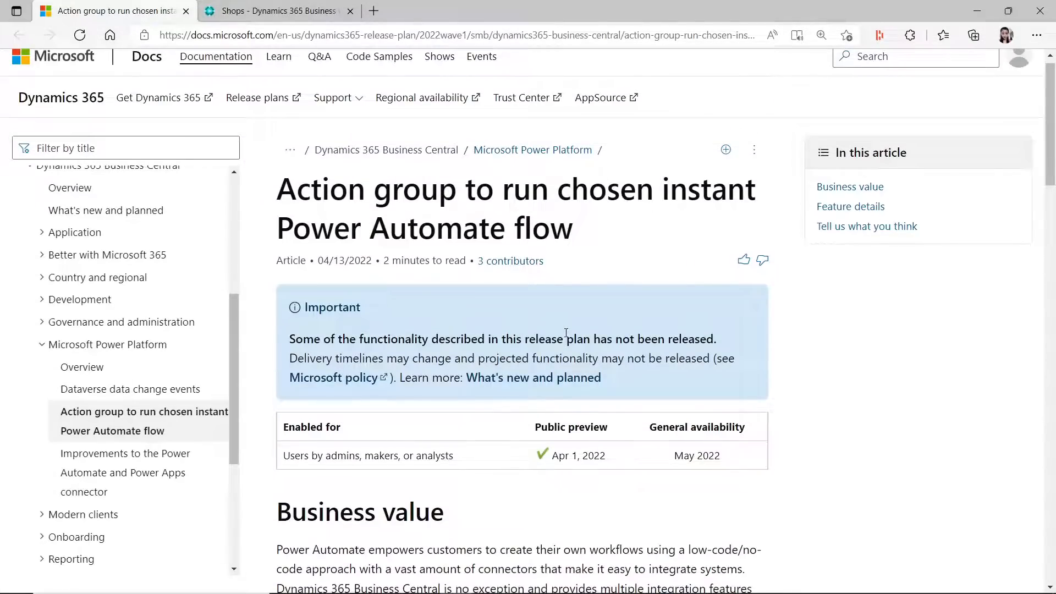
{"action": "scroll", "coordinate": [567, 333], "scroll_direction": "down", "scroll_amount": 2}
{"action": "scroll", "coordinate": [566, 333], "scroll_direction": "up", "scroll_amount": 3}
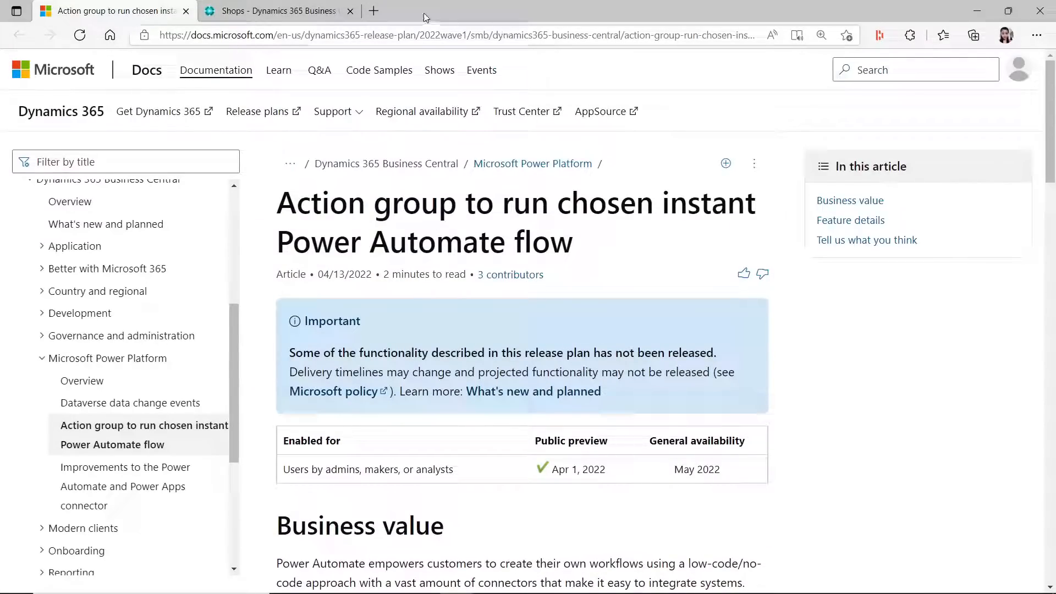
{"action": "left_click_drag", "start_coordinate": [138, 11], "coordinate": [1055, 225]}
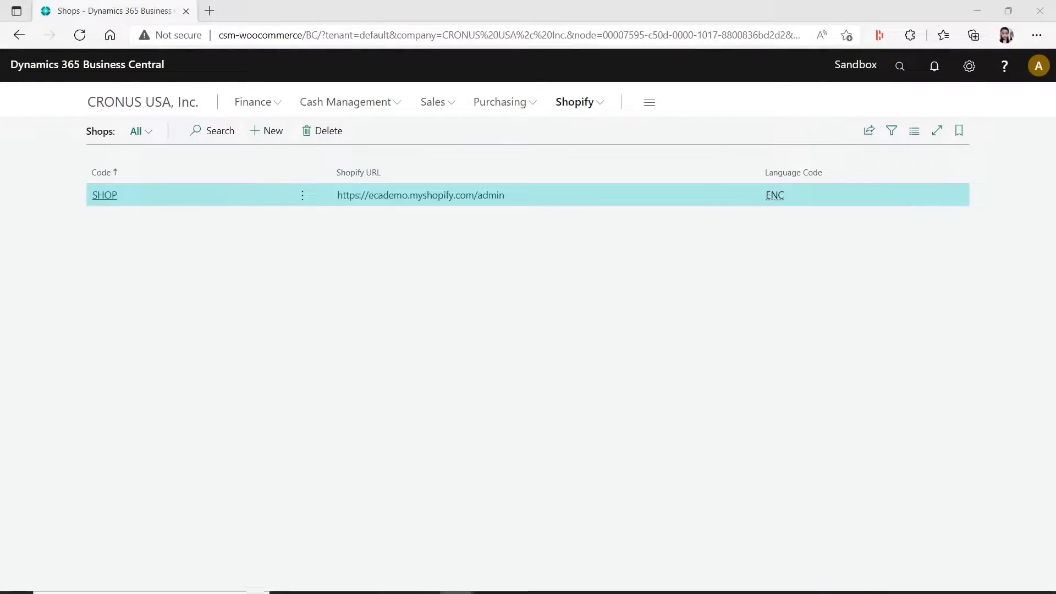
- Switch to the CRONUS Canada Business Central environment, leave the purchase order, check the version under Help and Support, and close the help
{"action": "mouse_move", "coordinate": [456, 587]}
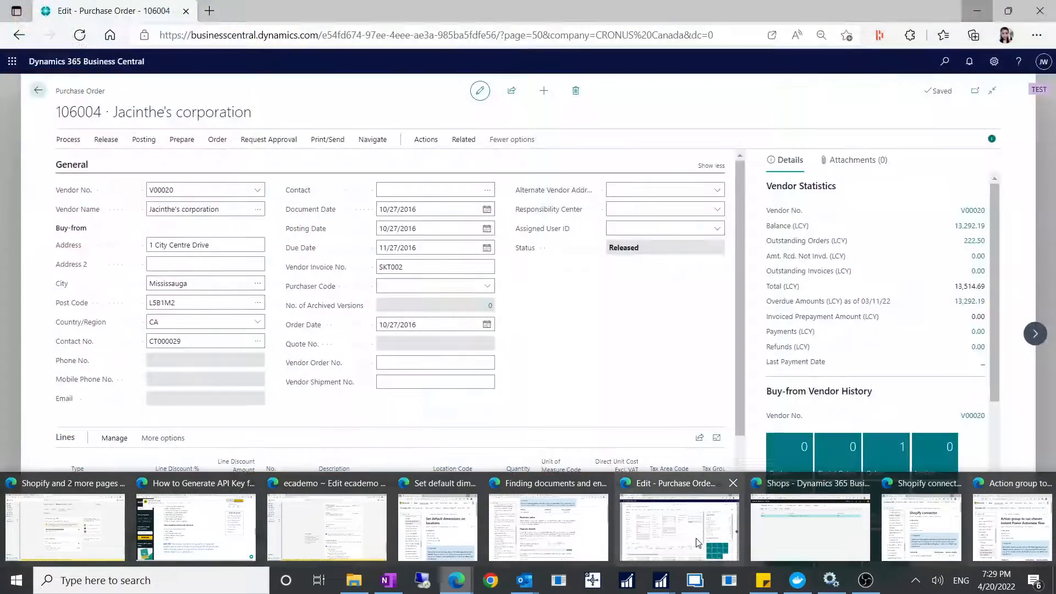
{"action": "left_click", "coordinate": [717, 533]}
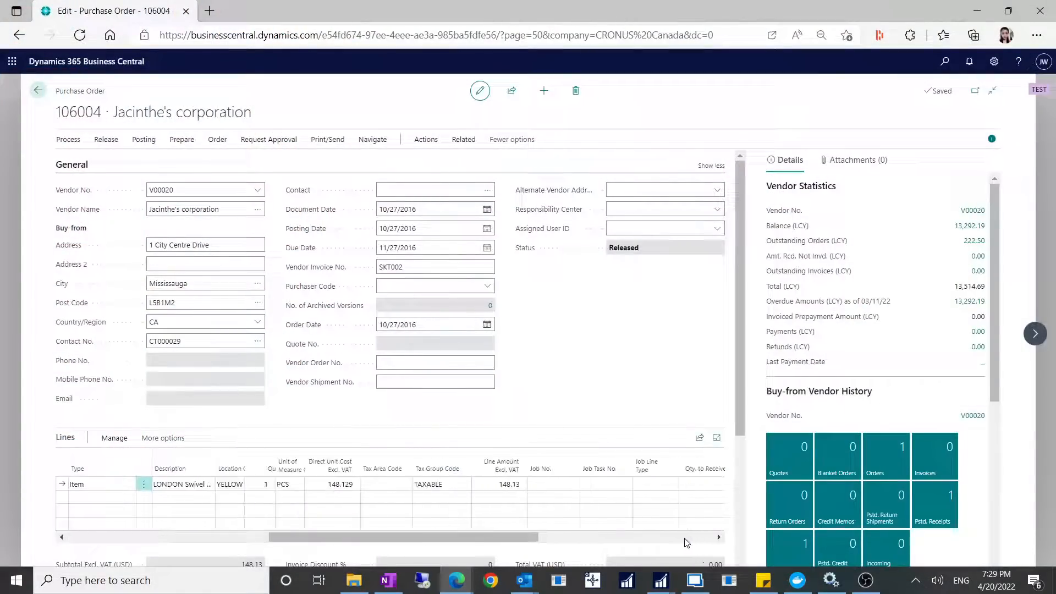
{"action": "left_click", "coordinate": [38, 90]}
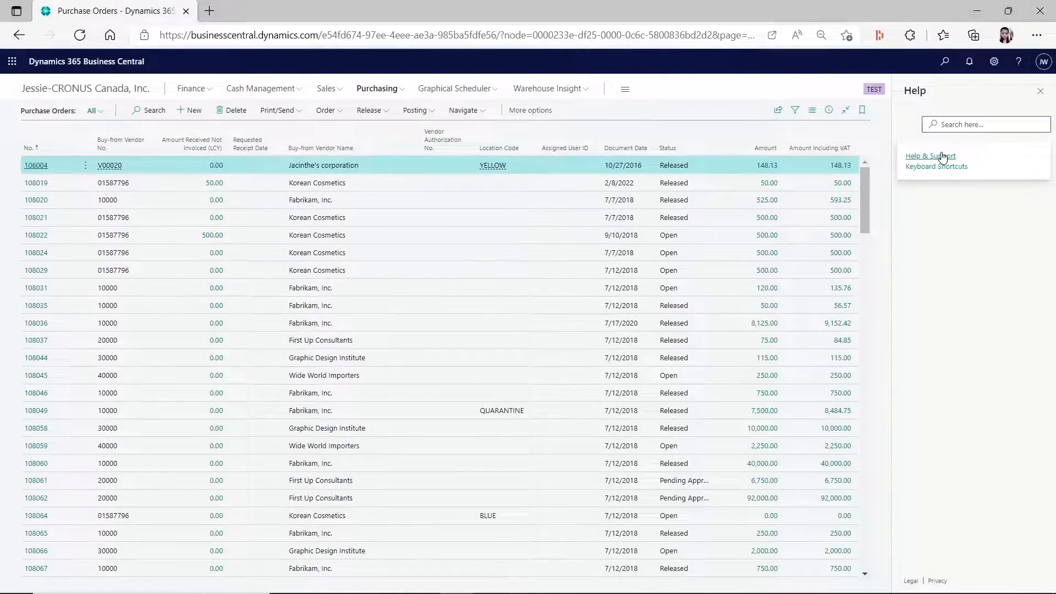
{"action": "left_click", "coordinate": [943, 157]}
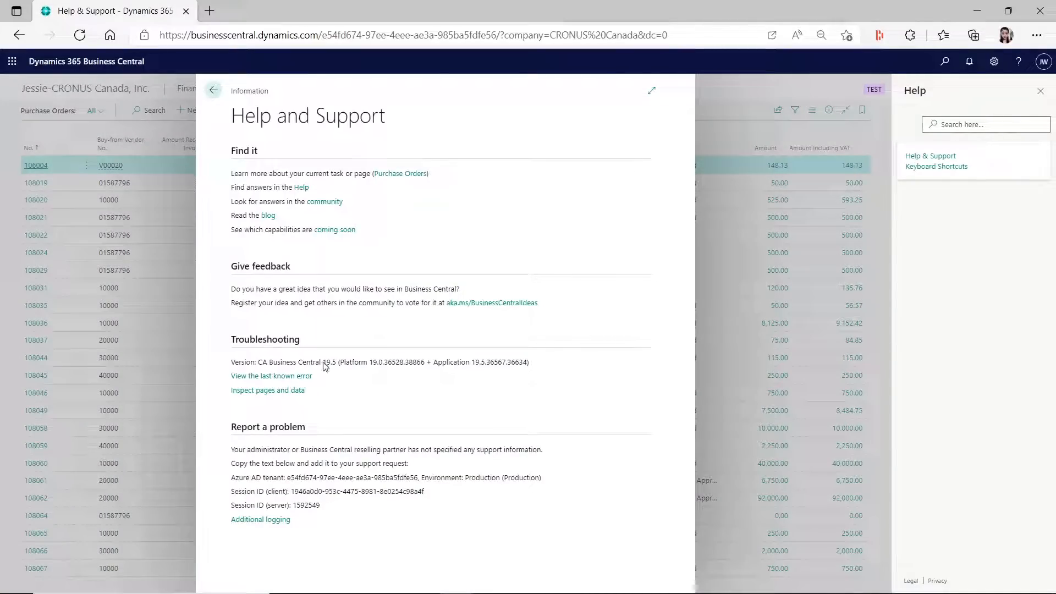
{"action": "left_click", "coordinate": [214, 90]}
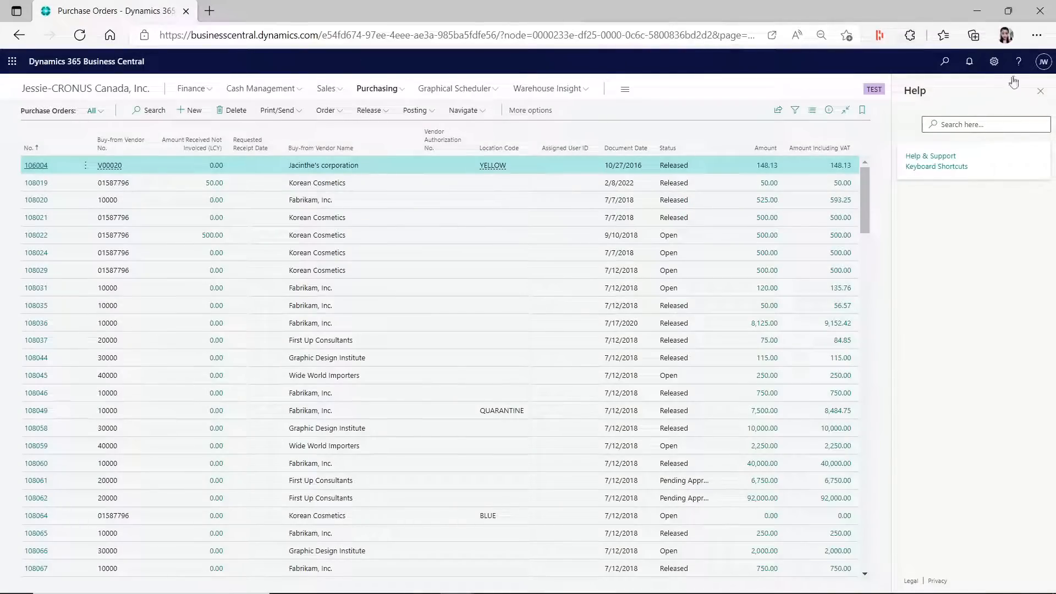
{"action": "left_click", "coordinate": [1040, 91]}
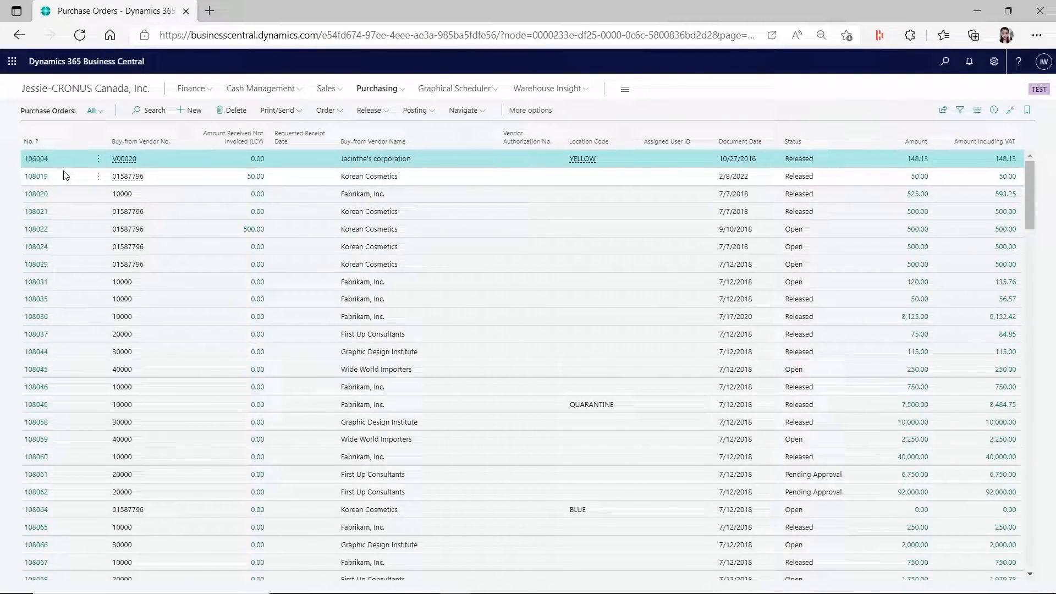
- Open the first purchase order in the list and examine its Related, Navigate, Actions and Request Approval action groups
{"action": "left_click", "coordinate": [36, 159]}
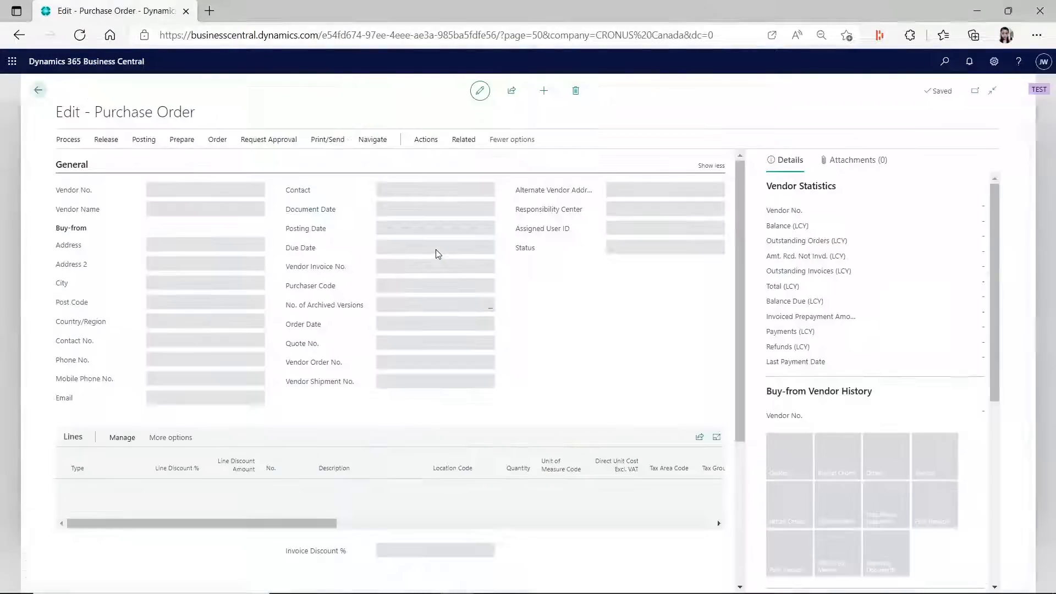
{"action": "left_click", "coordinate": [464, 139]}
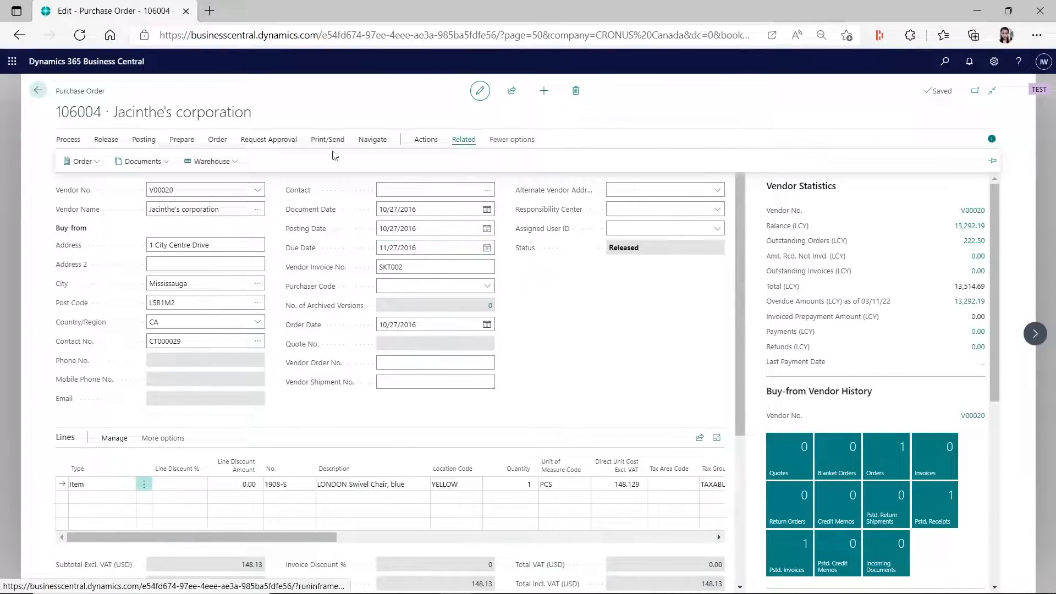
{"action": "left_click", "coordinate": [380, 147]}
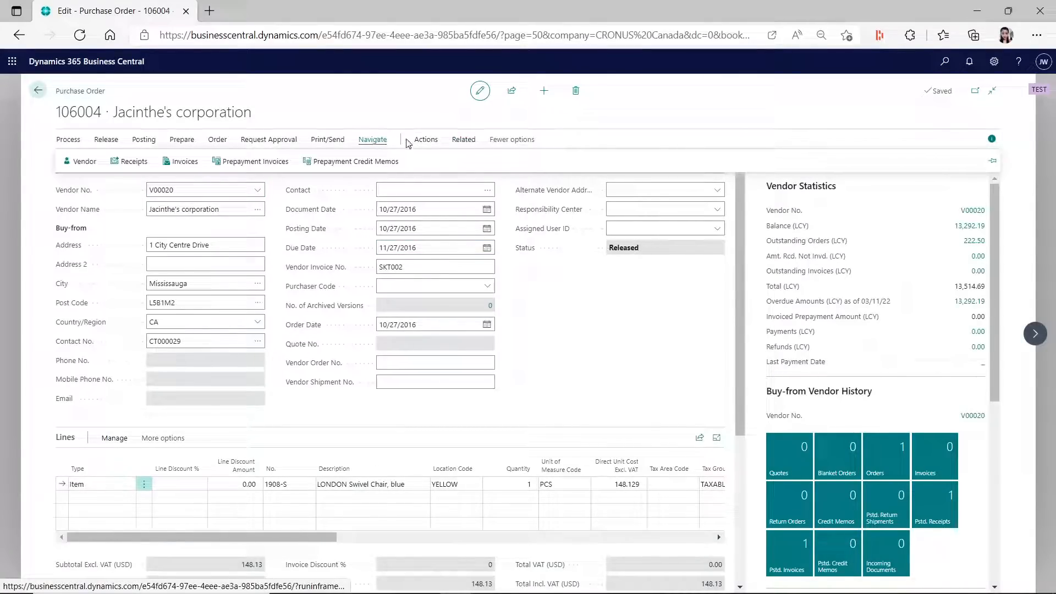
{"action": "left_click", "coordinate": [432, 145]}
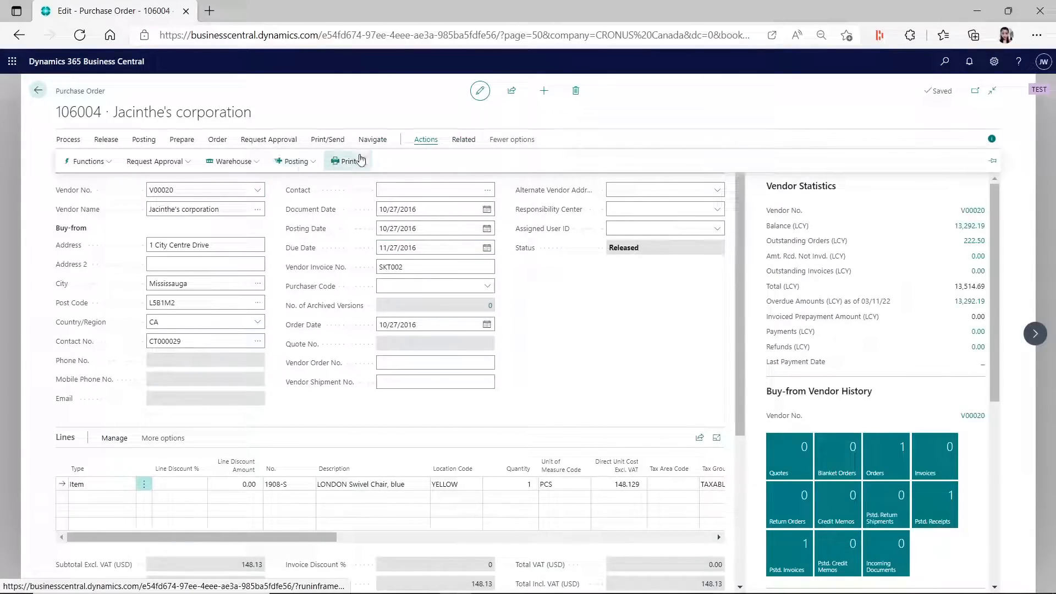
{"action": "left_click", "coordinate": [464, 140]}
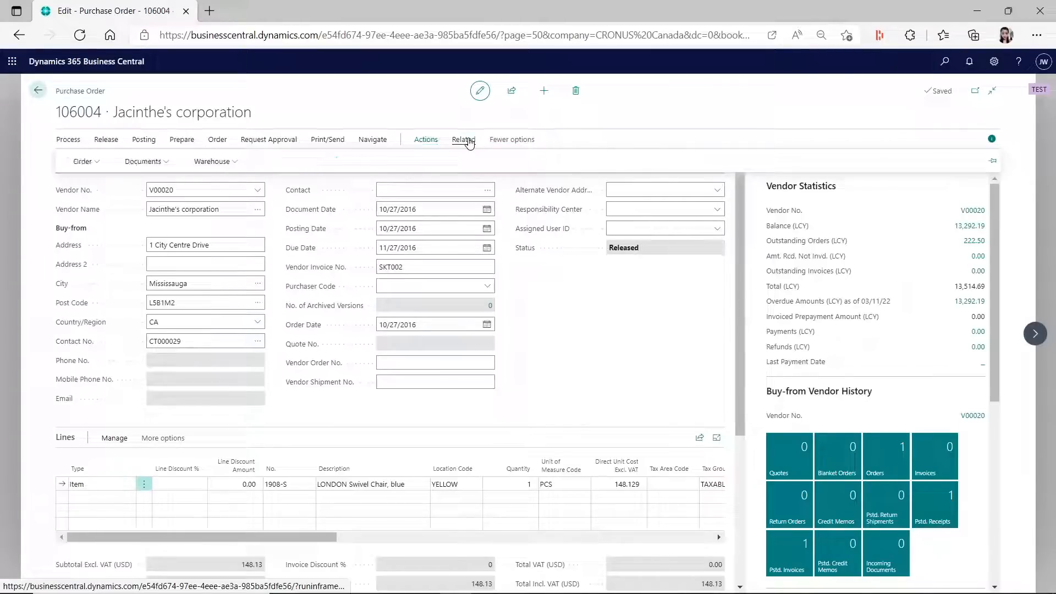
{"action": "left_click", "coordinate": [371, 141]}
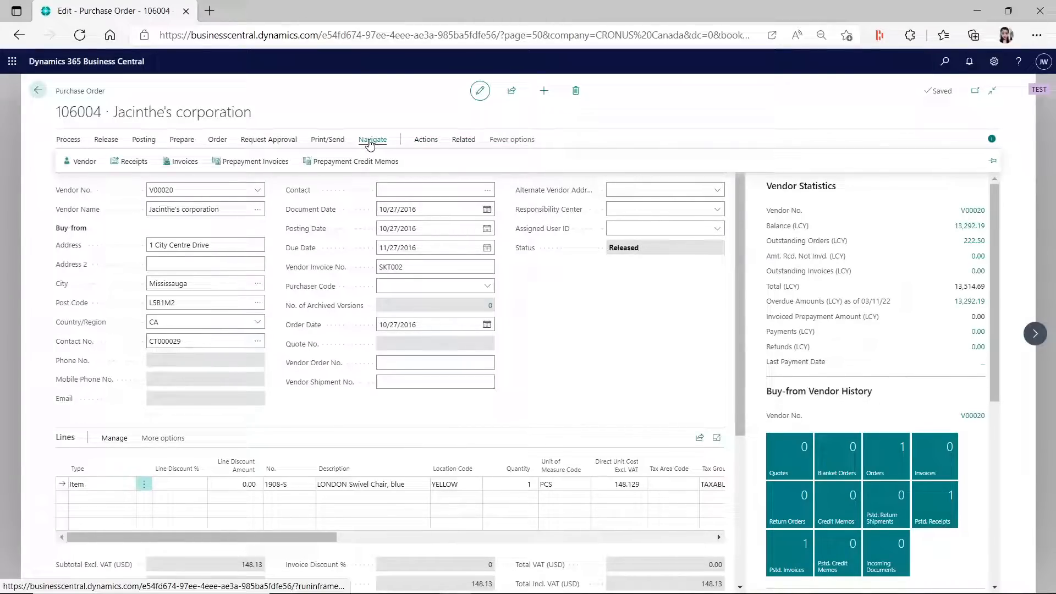
{"action": "left_click", "coordinate": [276, 141]}
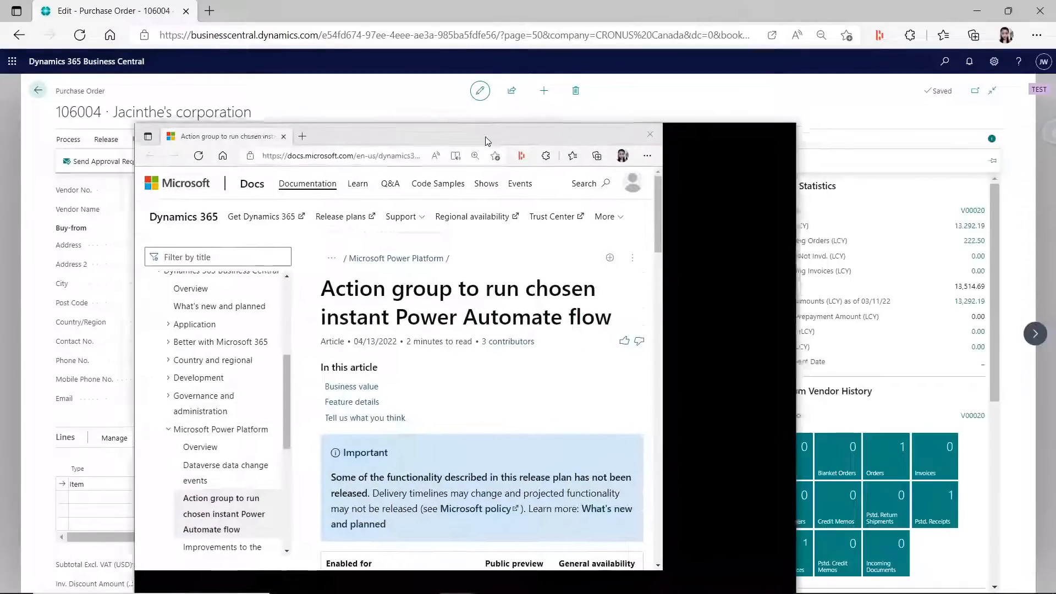
- Bring back the Power Automate flow article full screen and review its notes and the illustration of the new Automate group
{"action": "left_click_drag", "start_coordinate": [486, 139], "coordinate": [492, 147]}
{"action": "left_click", "coordinate": [741, 143]}
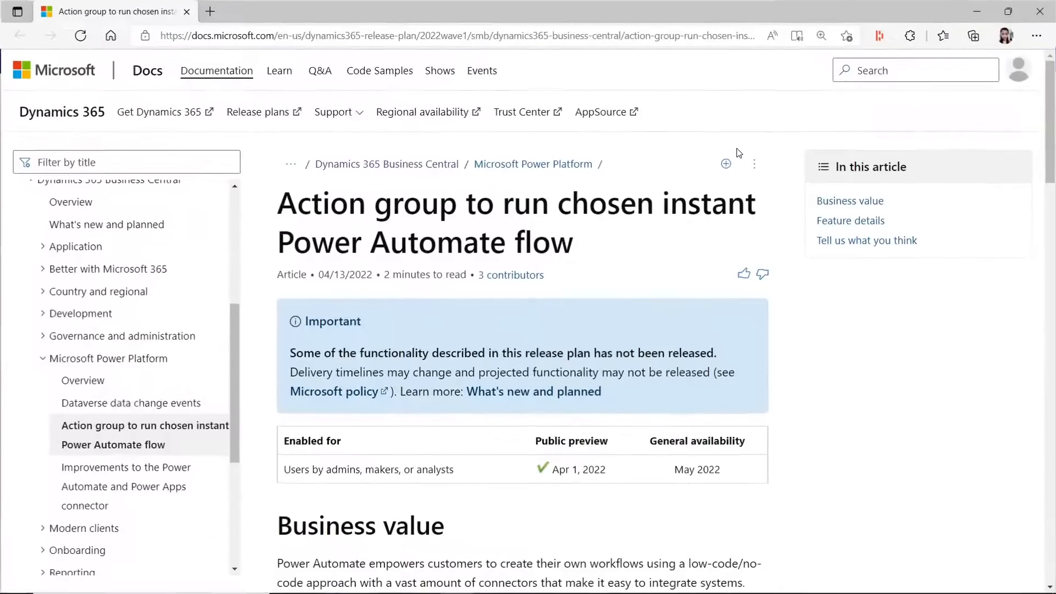
{"action": "scroll", "coordinate": [561, 299], "scroll_direction": "down", "scroll_amount": 8}
{"action": "scroll", "coordinate": [635, 424], "scroll_direction": "down", "scroll_amount": 10}
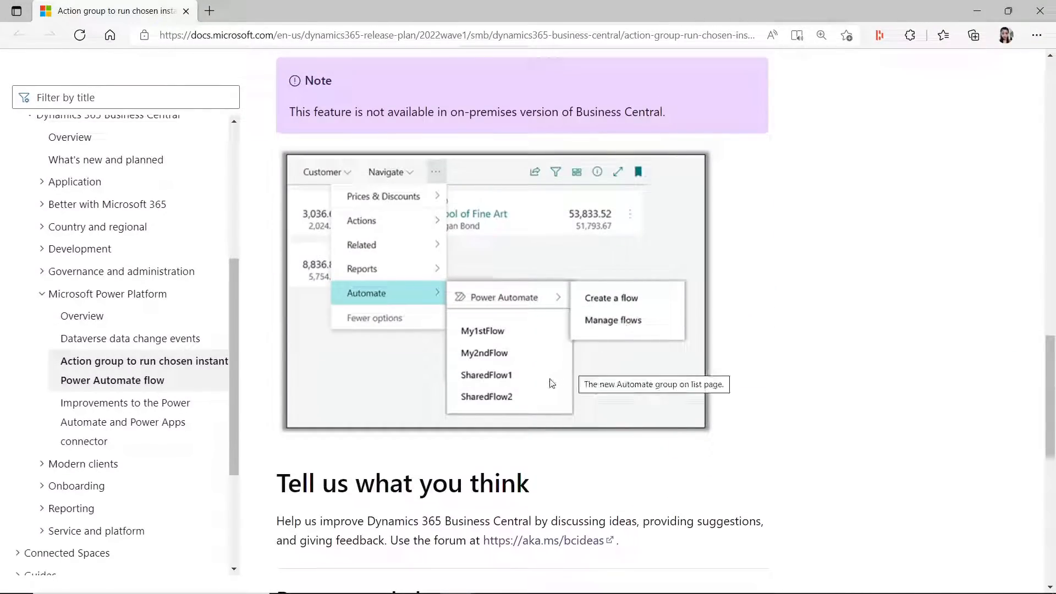
{"action": "scroll", "coordinate": [545, 384], "scroll_direction": "up", "scroll_amount": 4}
{"action": "scroll", "coordinate": [523, 325], "scroll_direction": "down", "scroll_amount": 4}
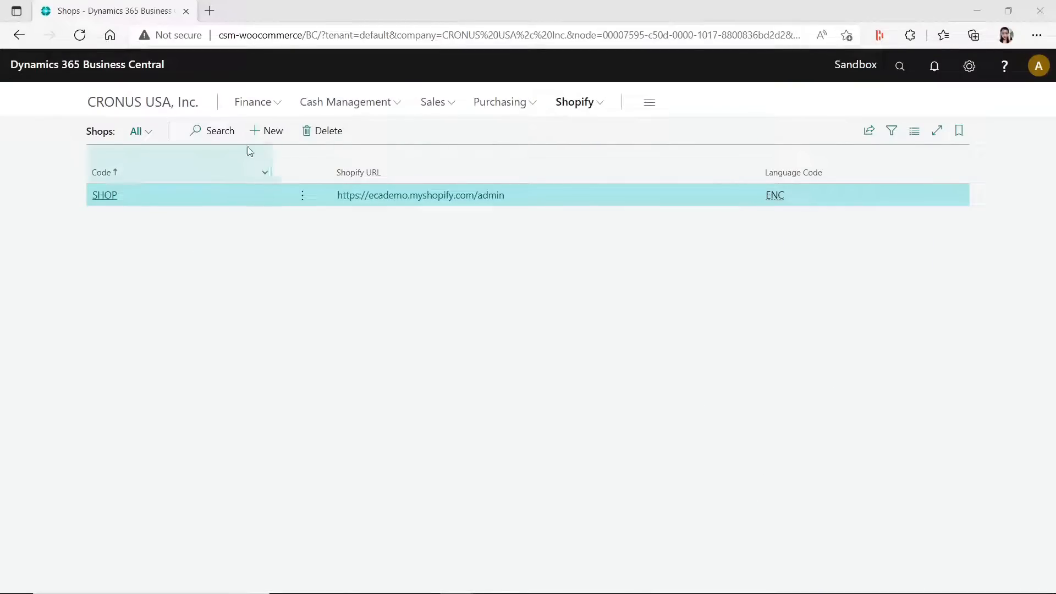
- In the CRONUS USA Customers list, show the Automate action group and dismiss the Azure Active Directory permission request and resulting message
{"action": "left_click", "coordinate": [186, 113]}
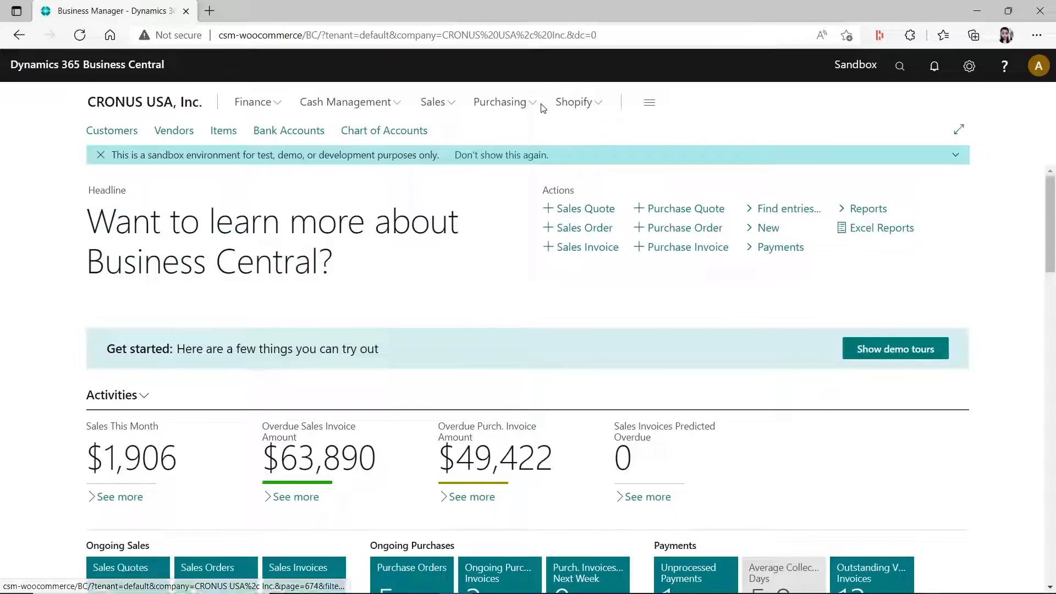
{"action": "left_click", "coordinate": [95, 136]}
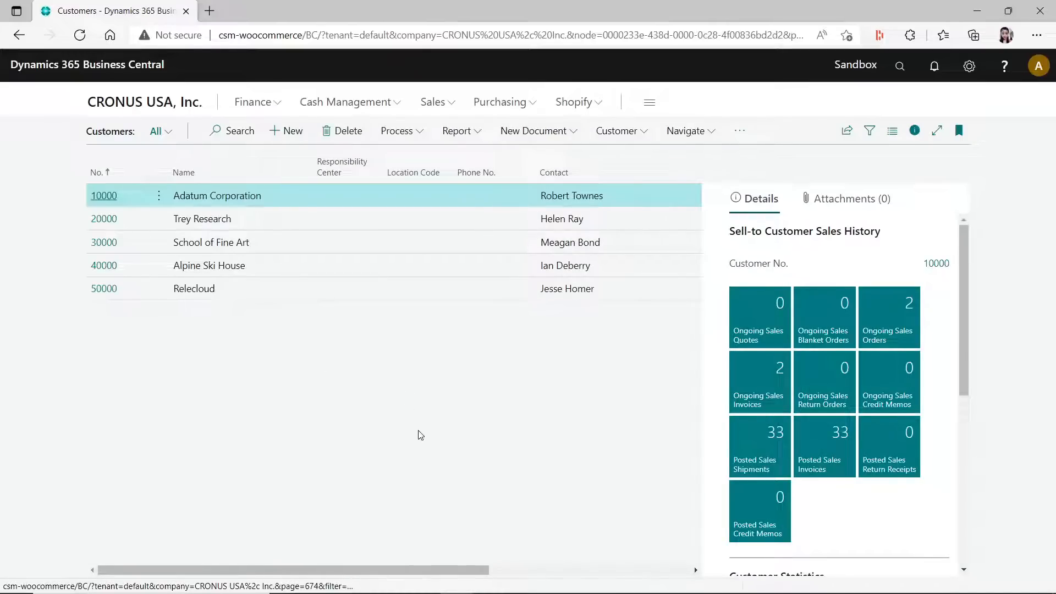
{"action": "left_click", "coordinate": [739, 131]}
{"action": "mouse_move", "coordinate": [732, 156]}
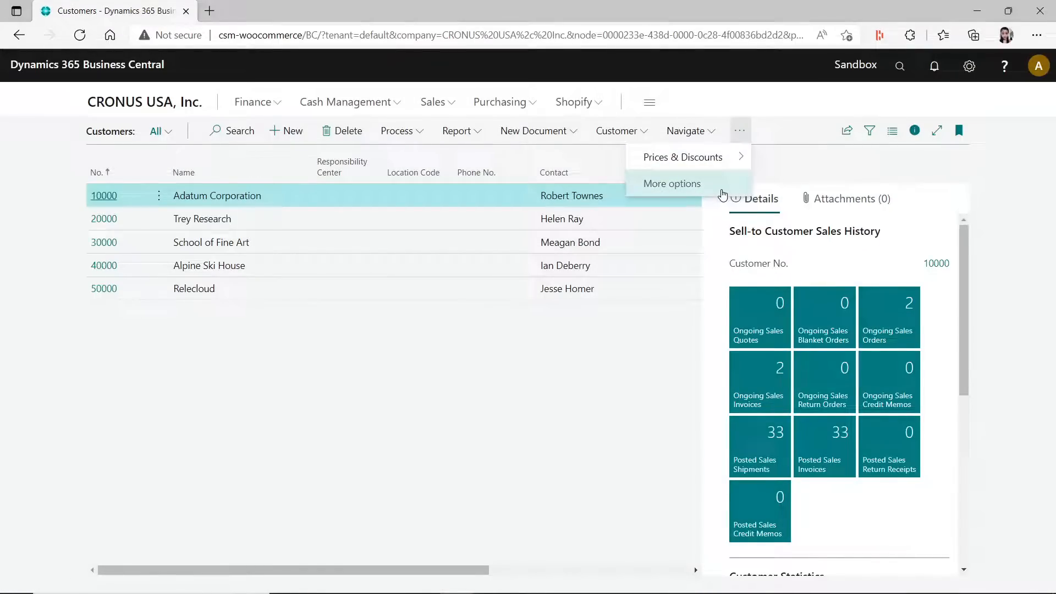
{"action": "left_click", "coordinate": [722, 192]}
{"action": "left_click", "coordinate": [684, 264]}
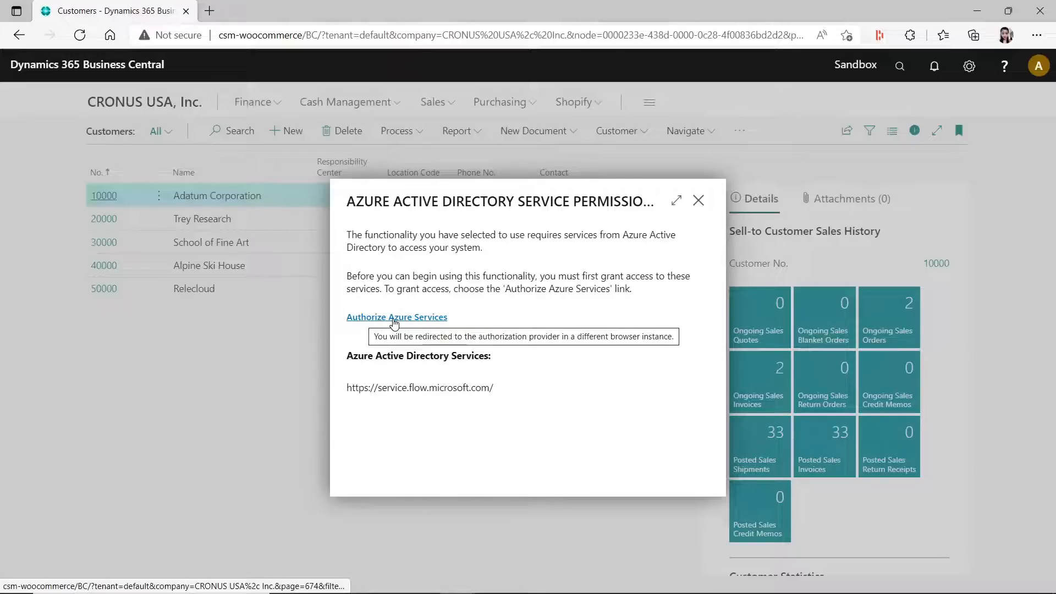
{"action": "left_click", "coordinate": [699, 202]}
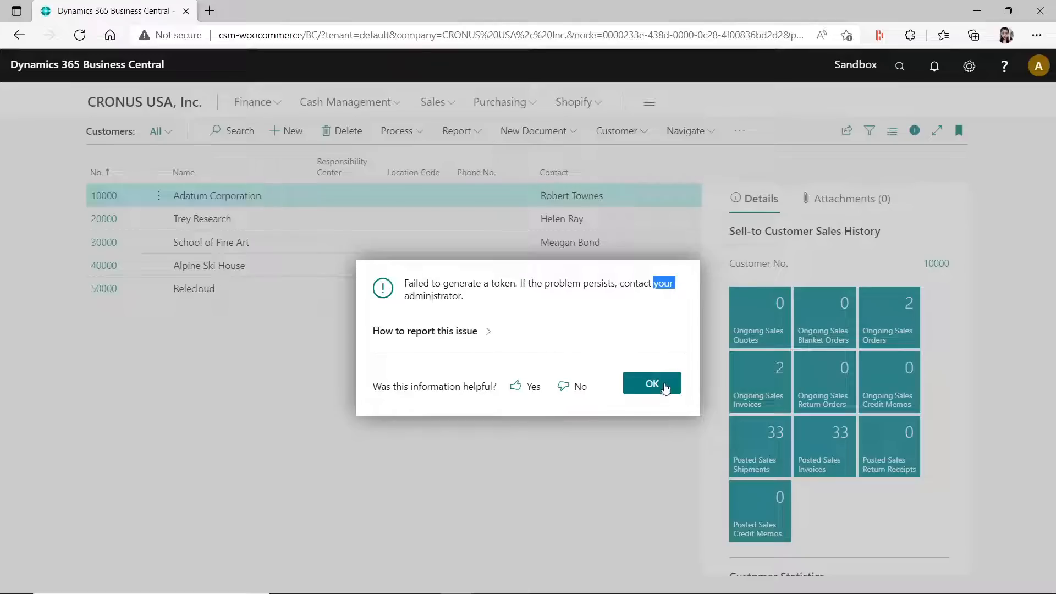
{"action": "left_click", "coordinate": [667, 384]}
- Open the Vendors list, examine its Related, Actions and Automate groups, and dismiss the Azure service permission dialogs
{"action": "left_click", "coordinate": [145, 102]}
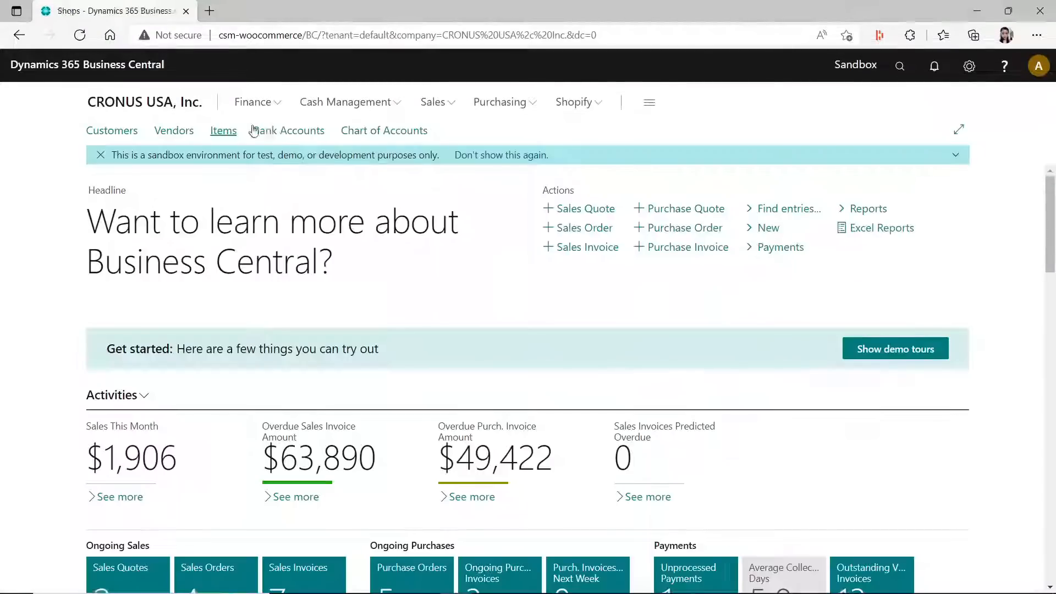
{"action": "left_click", "coordinate": [175, 133]}
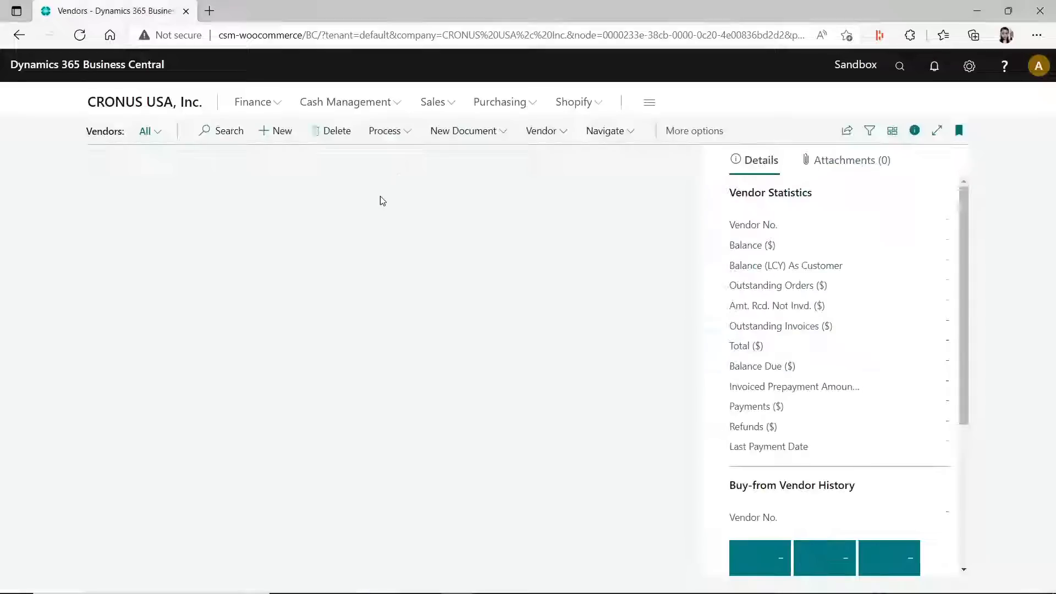
{"action": "left_click", "coordinate": [722, 132]}
{"action": "left_click", "coordinate": [744, 130]}
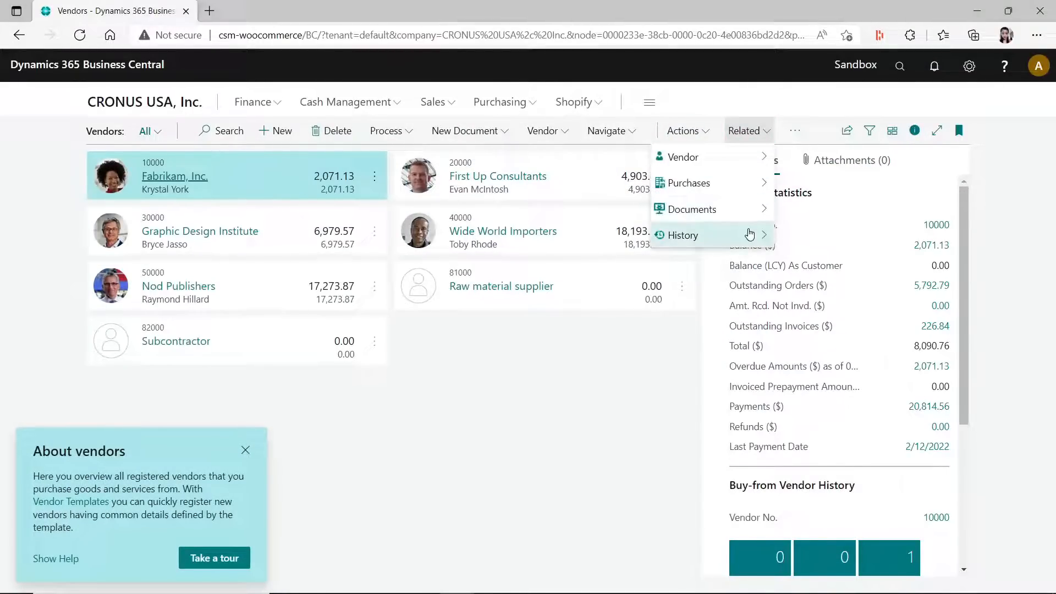
{"action": "left_click", "coordinate": [705, 135]}
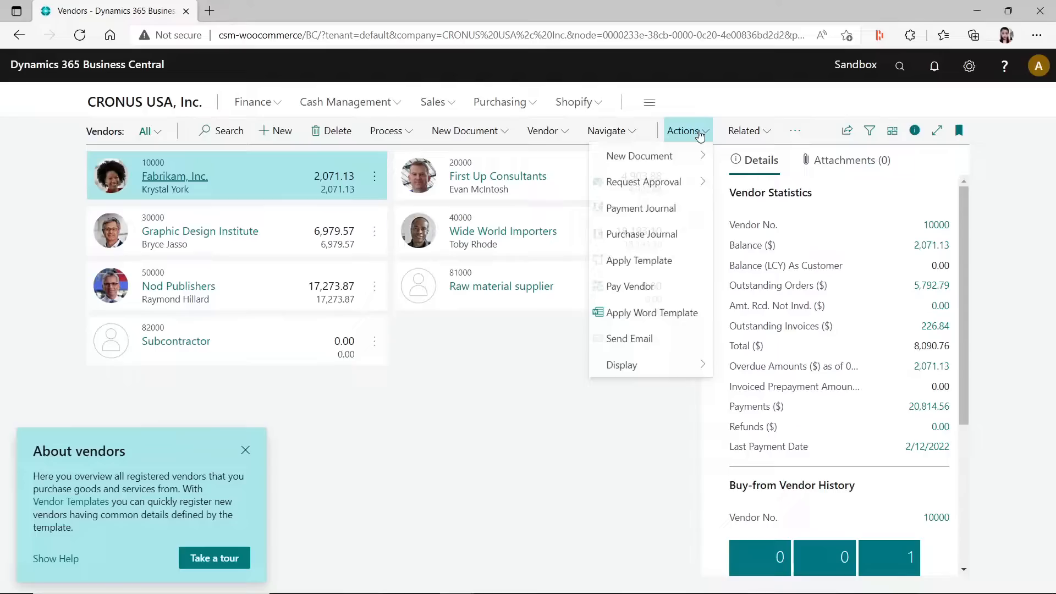
{"action": "left_click", "coordinate": [795, 131]}
{"action": "left_click", "coordinate": [791, 183]}
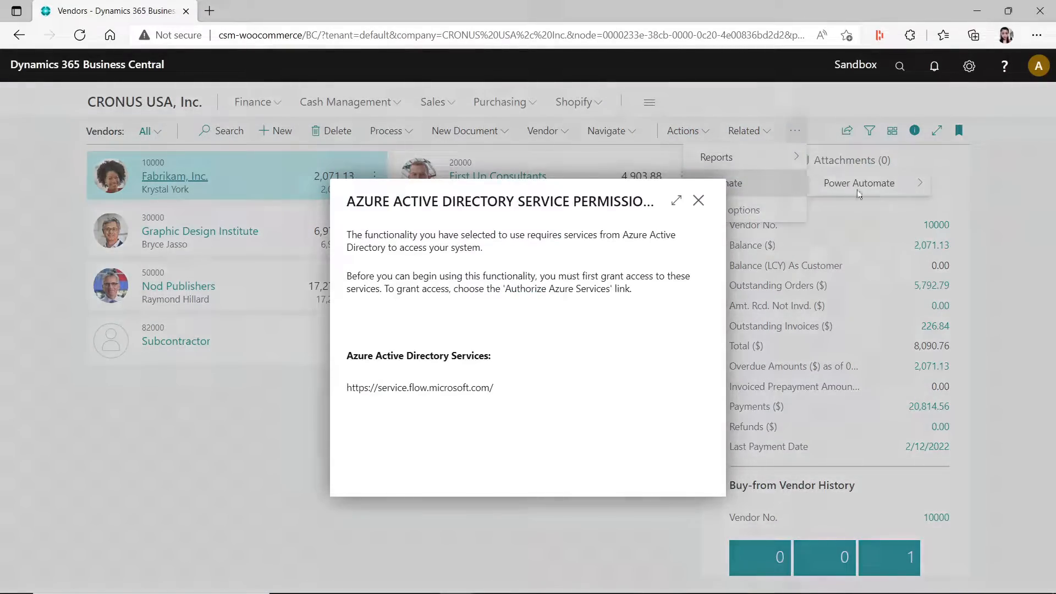
{"action": "left_click", "coordinate": [699, 200]}
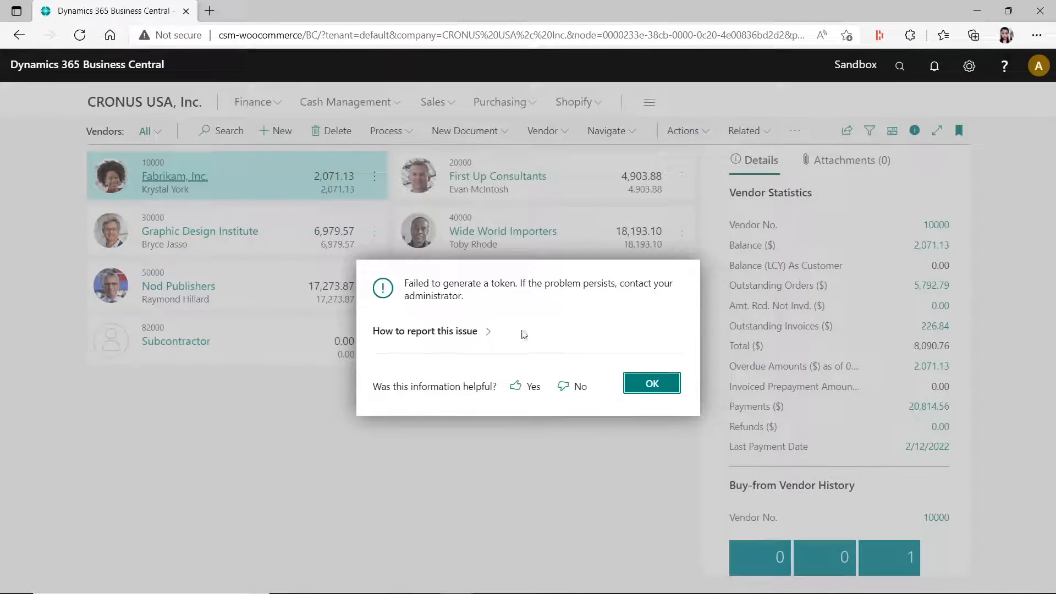
{"action": "left_click", "coordinate": [669, 385]}
- Return to the Business Manager home page and close the Power Automate flow article window
{"action": "left_click", "coordinate": [164, 101]}
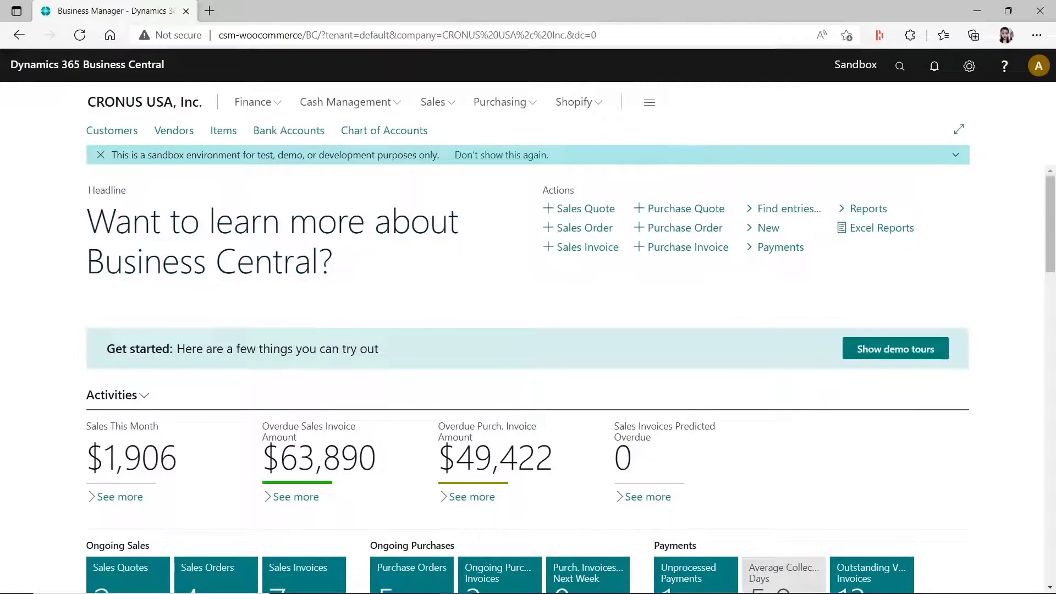
{"action": "left_click_drag", "start_coordinate": [1055, 160], "coordinate": [494, 54]}
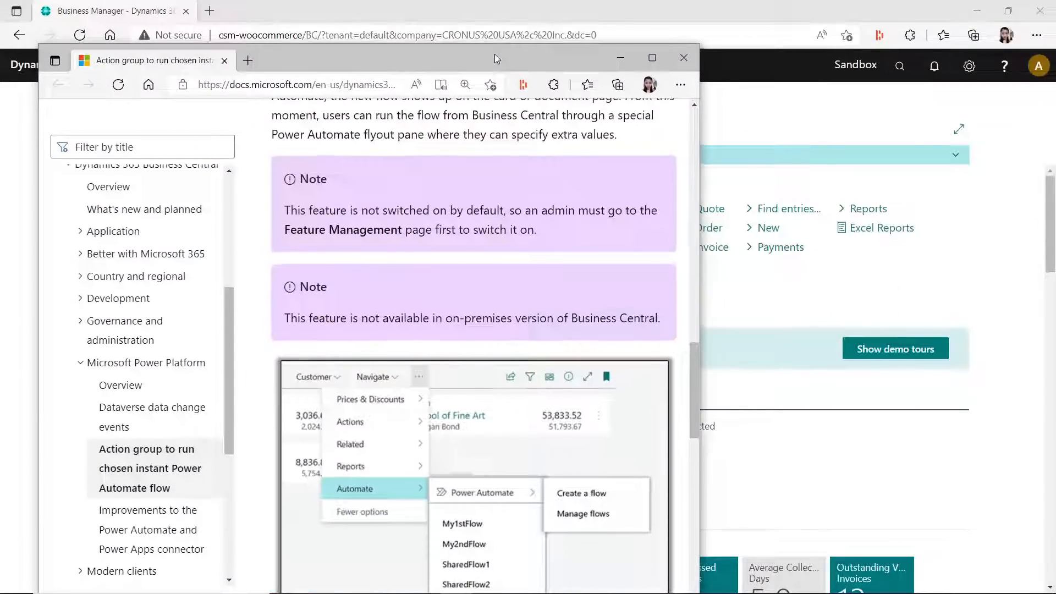
{"action": "left_click", "coordinate": [686, 58]}
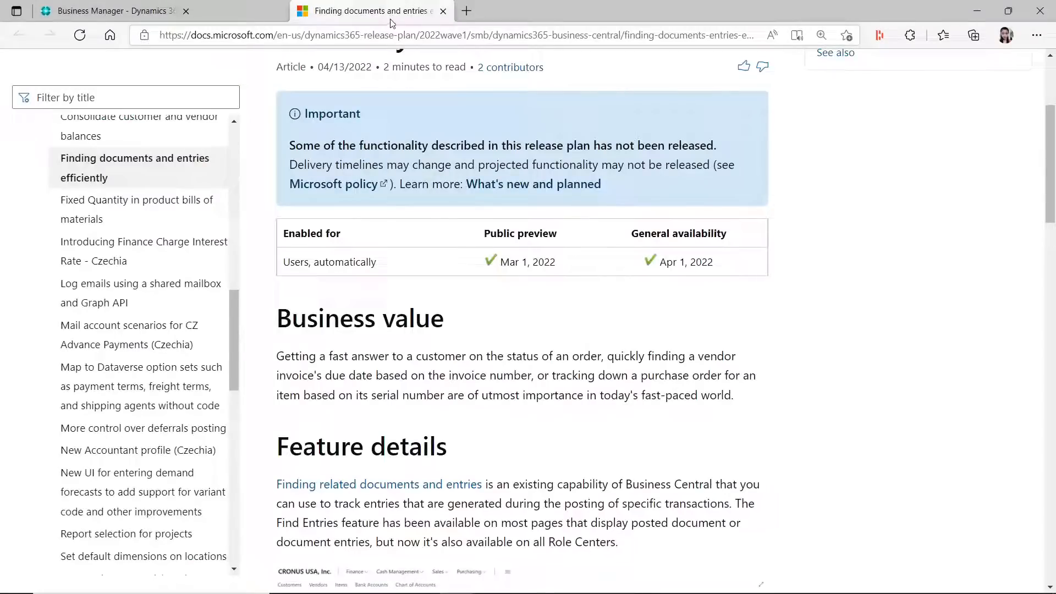
- Review the top of the "Finding documents and entries efficiently" article and move the article out of the Business Manager browser window
{"action": "left_click_drag", "start_coordinate": [1051, 228], "coordinate": [1046, 167]}
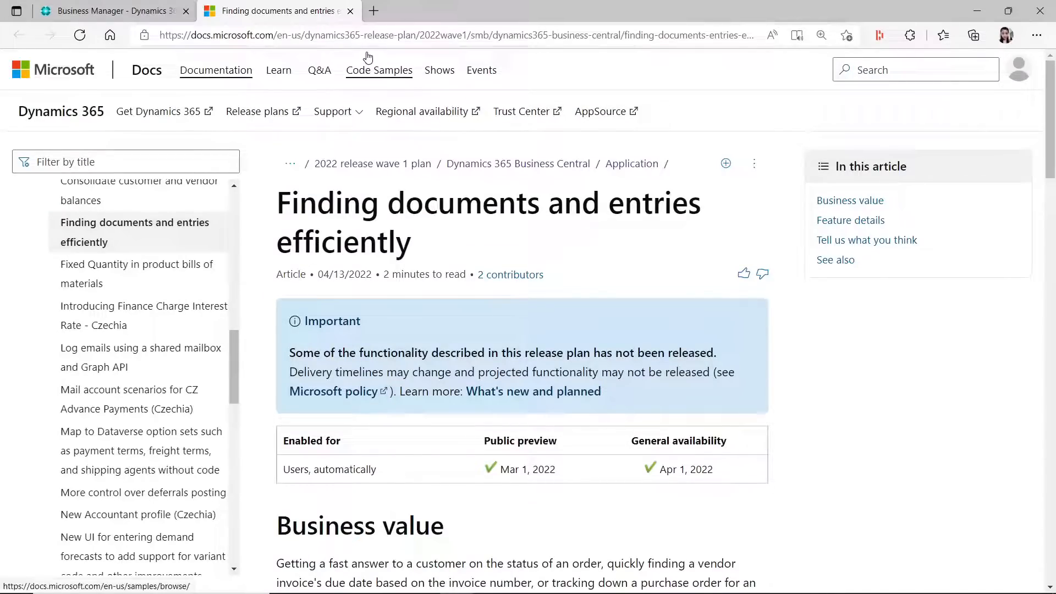
{"action": "left_click_drag", "start_coordinate": [314, 11], "coordinate": [1055, 150]}
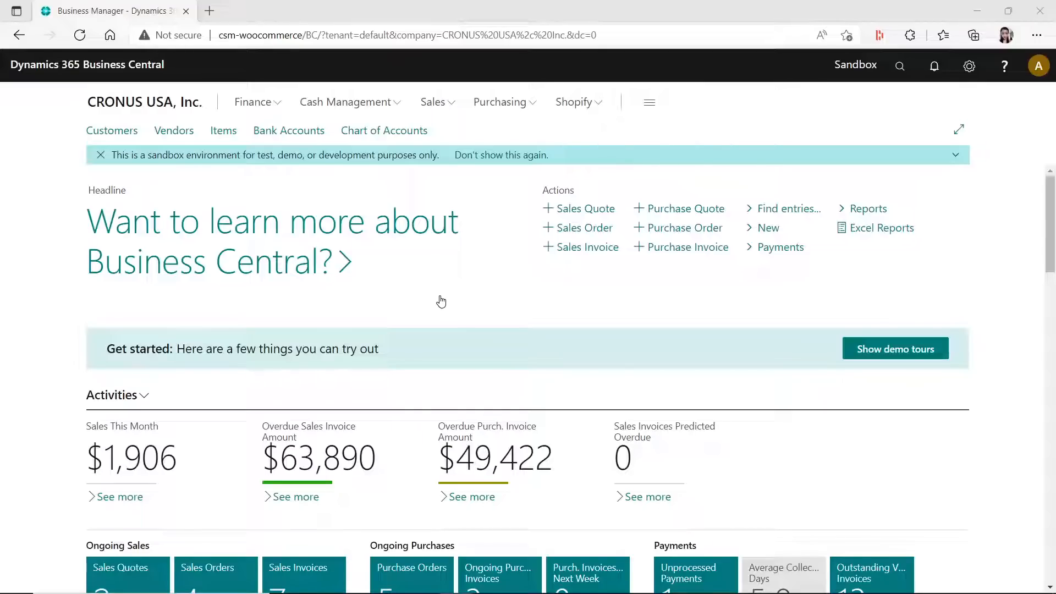
- Open Find entries from the role center and search for documents with posting date 04/20/22
{"action": "left_click", "coordinate": [786, 210]}
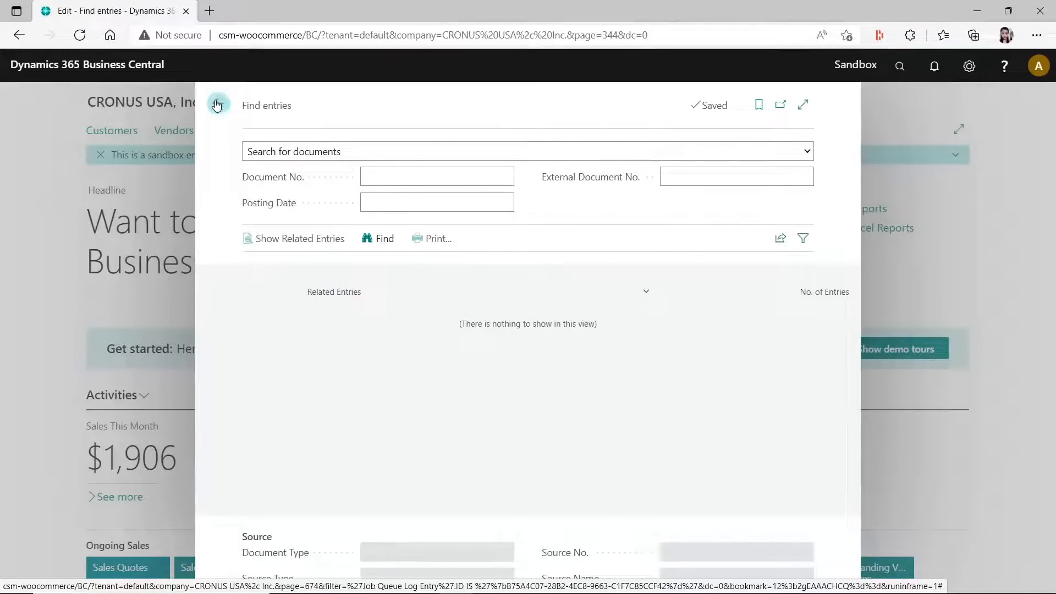
{"action": "left_click", "coordinate": [436, 180]}
{"action": "left_click", "coordinate": [380, 178]}
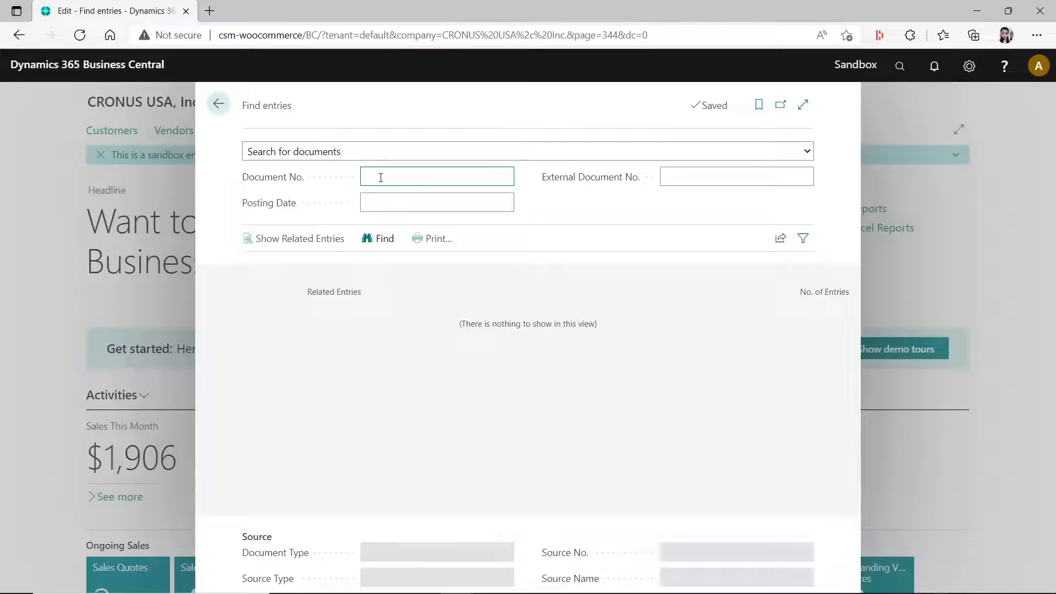
{"action": "left_click", "coordinate": [384, 200]}
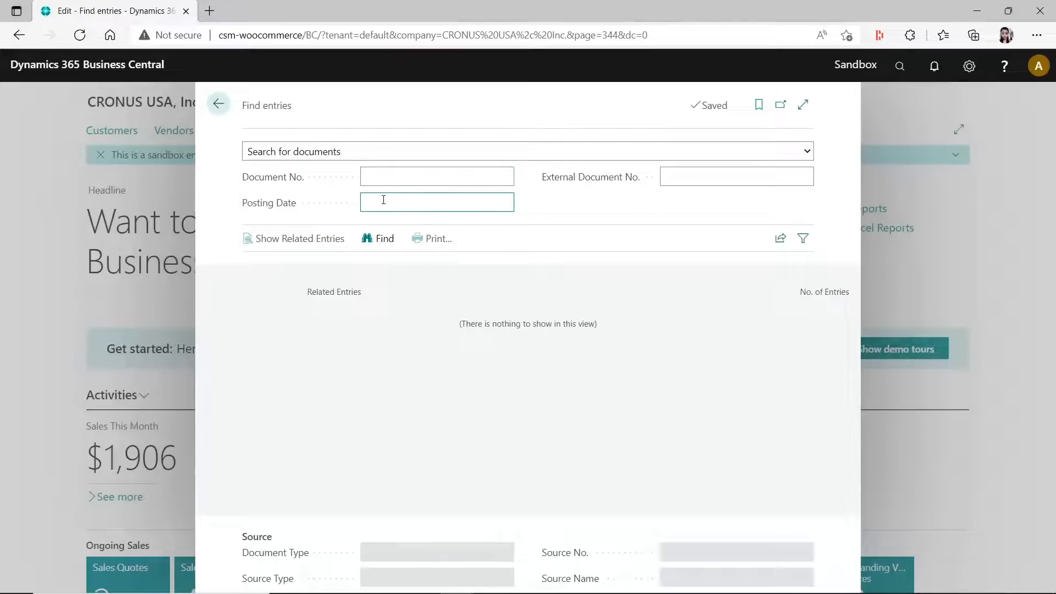
{"action": "type", "text": "t"}
{"action": "key", "text": "Tab"}
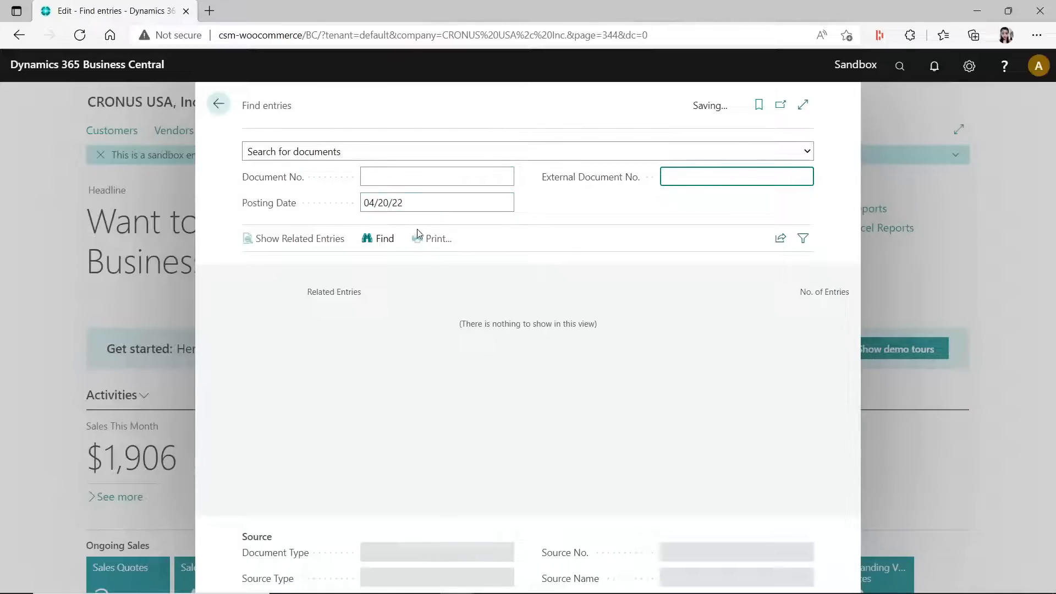
{"action": "left_click", "coordinate": [388, 241]}
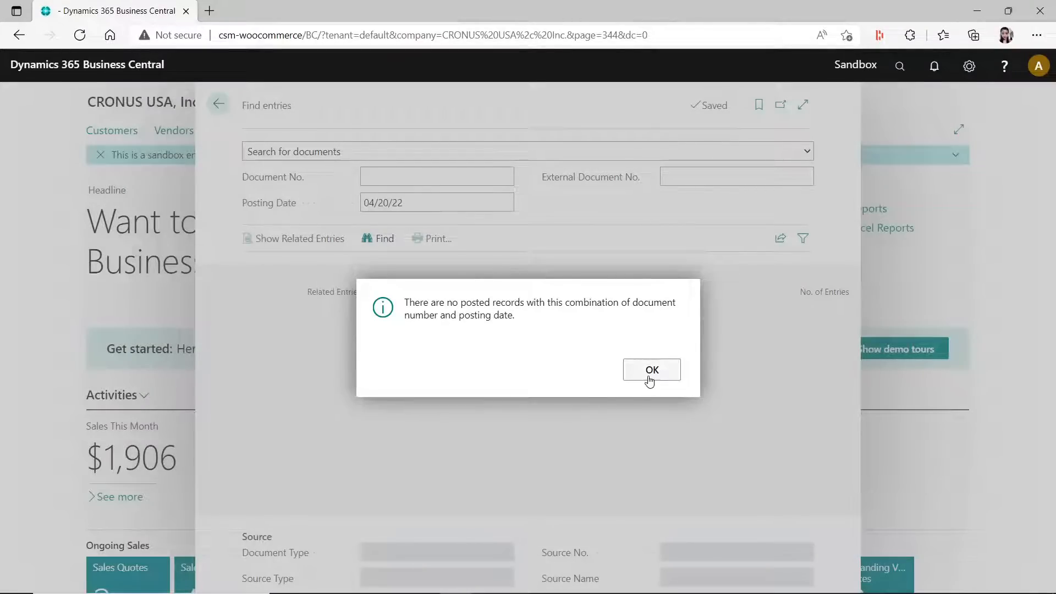
{"action": "left_click", "coordinate": [649, 376]}
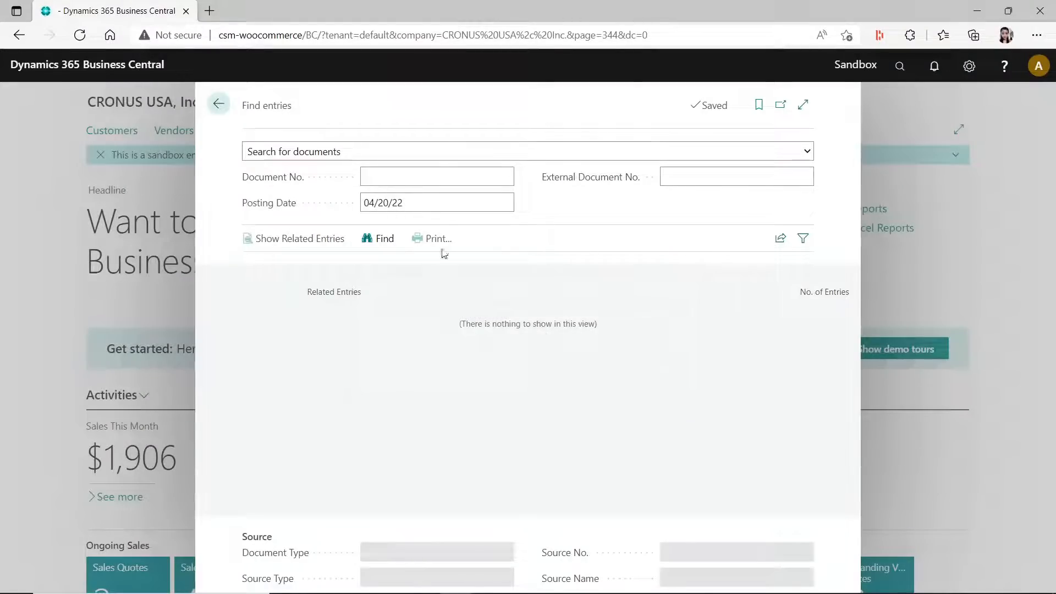
- Clear the posting date filter and close Find entries
{"action": "left_click", "coordinate": [381, 204]}
{"action": "key", "text": "ctrl+a"}
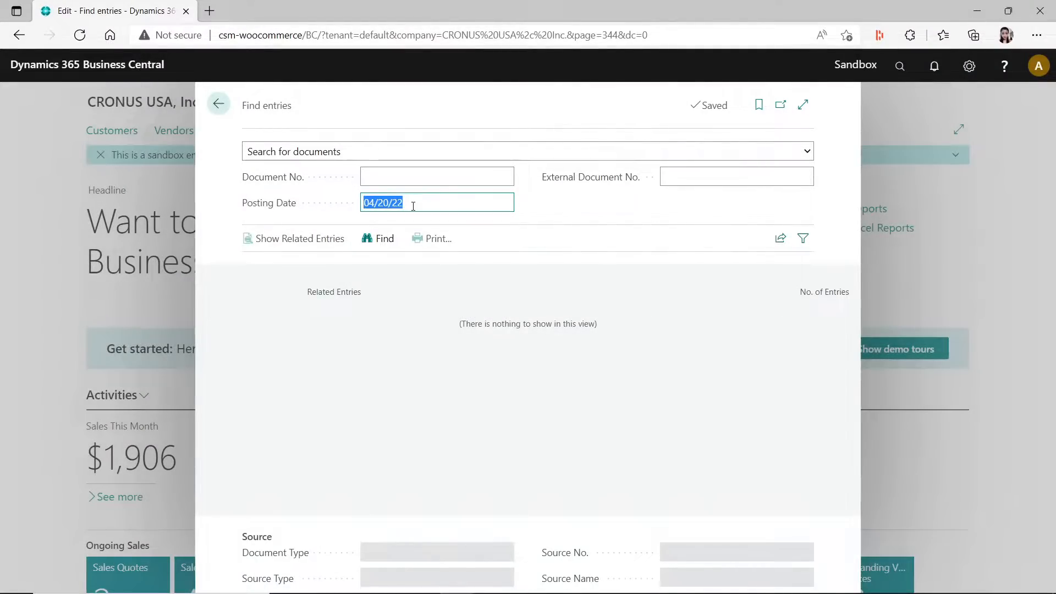
{"action": "key", "text": "BackSpace"}
{"action": "key", "text": "Tab"}
{"action": "left_click", "coordinate": [419, 184]}
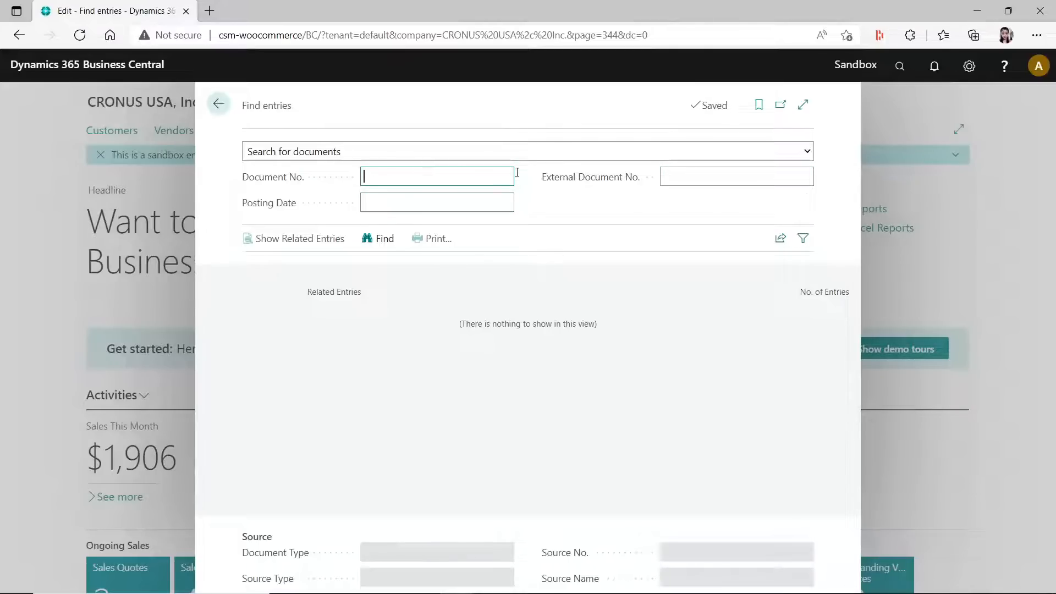
{"action": "left_click", "coordinate": [219, 104]}
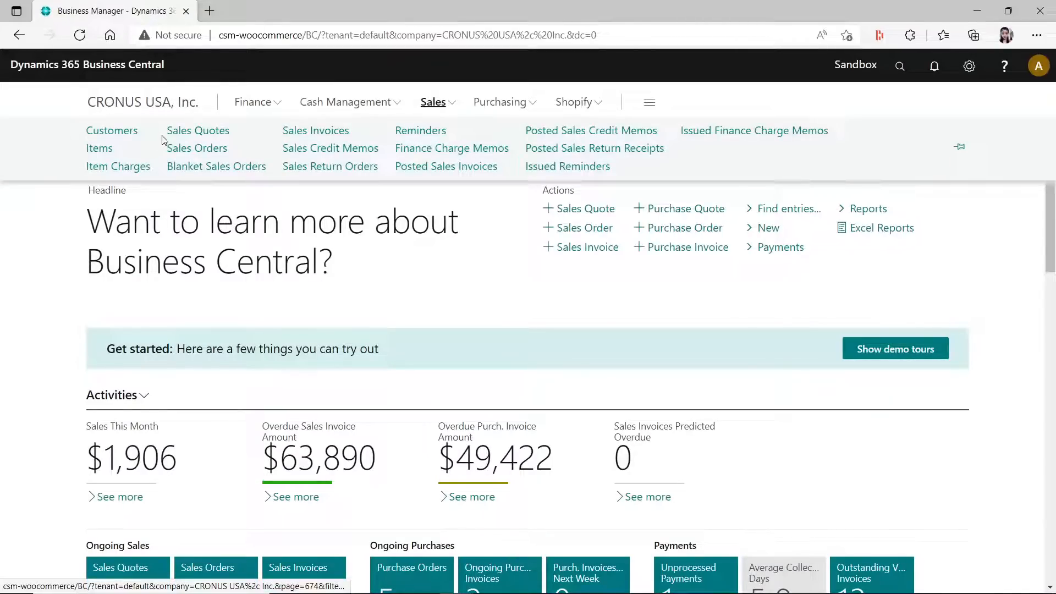
- Copy the document number of the first Adatum Corporation sales order in the Sales Orders list and return to the home page
{"action": "left_click", "coordinate": [196, 148]}
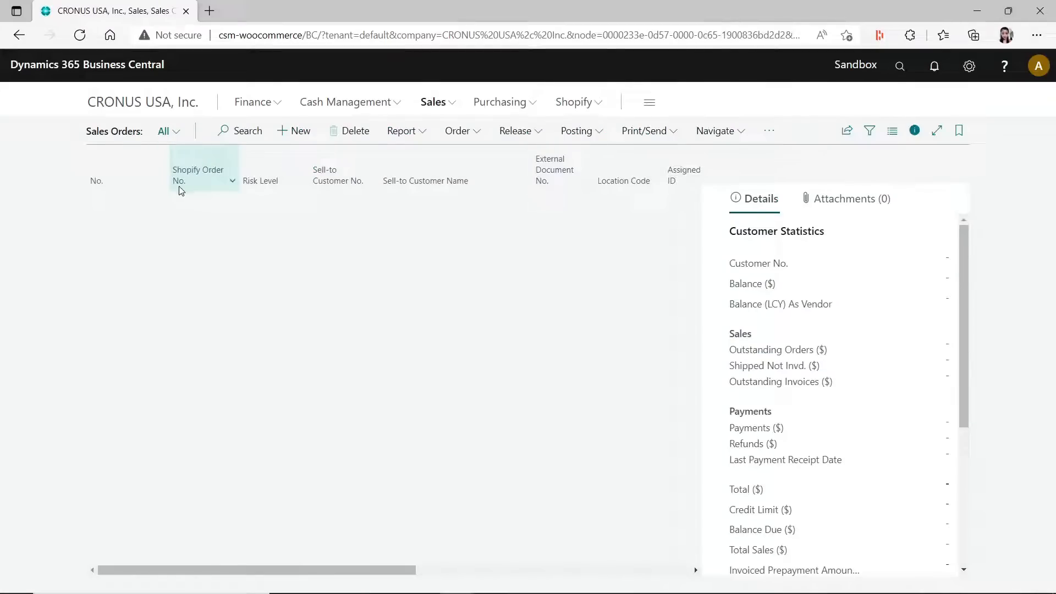
{"action": "left_click", "coordinate": [137, 208]}
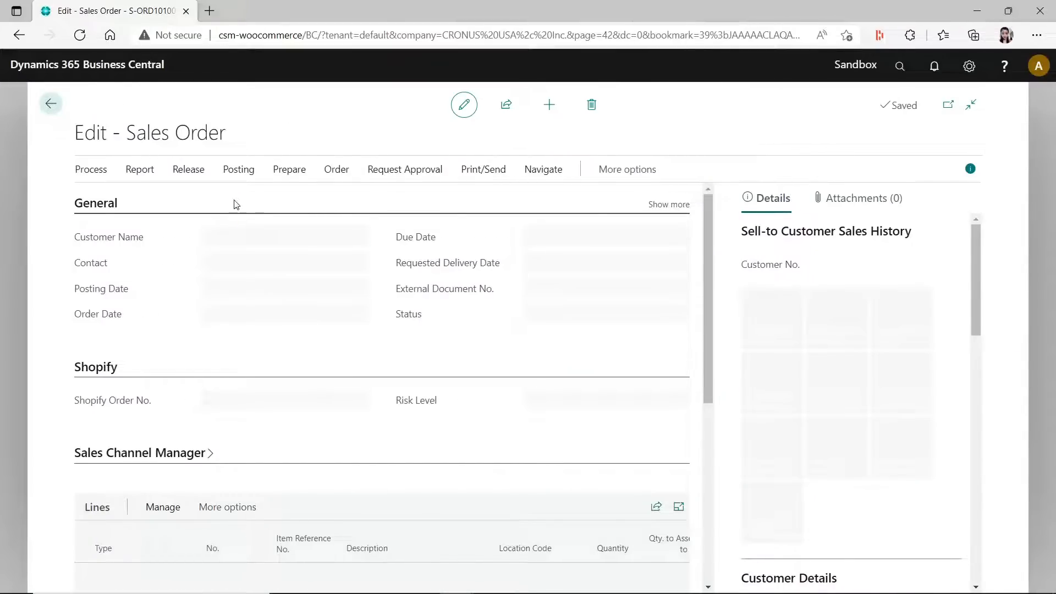
{"action": "left_click_drag", "start_coordinate": [189, 135], "coordinate": [75, 134]}
{"action": "key", "text": "ctrl+c"}
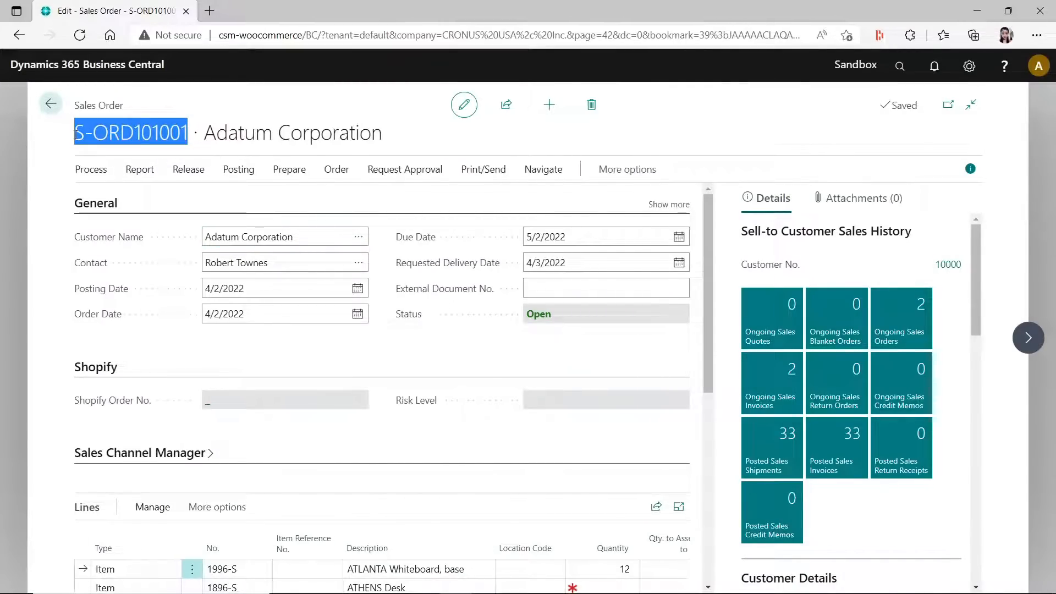
{"action": "left_click", "coordinate": [49, 104]}
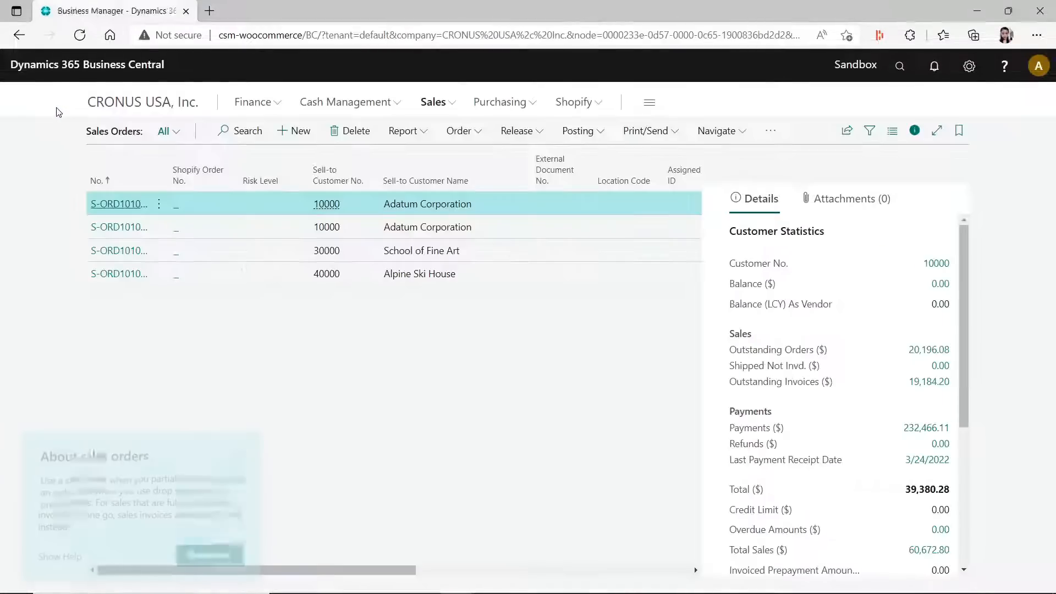
{"action": "left_click", "coordinate": [122, 103]}
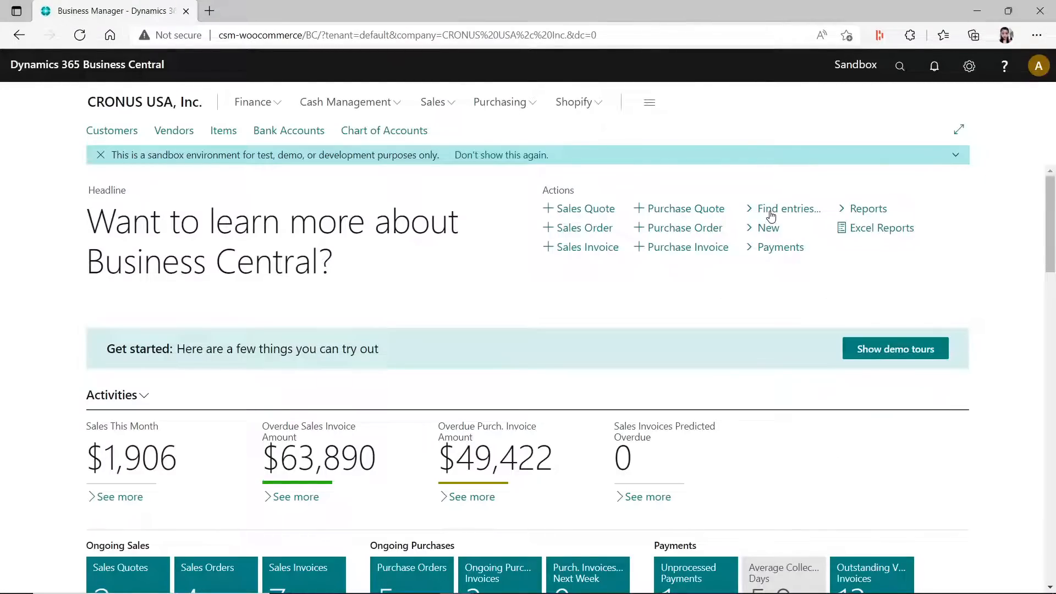
- Find the entries related to the copied sales order number with Find entries
{"action": "left_click", "coordinate": [771, 209]}
{"action": "key", "text": "ctrl+v"}
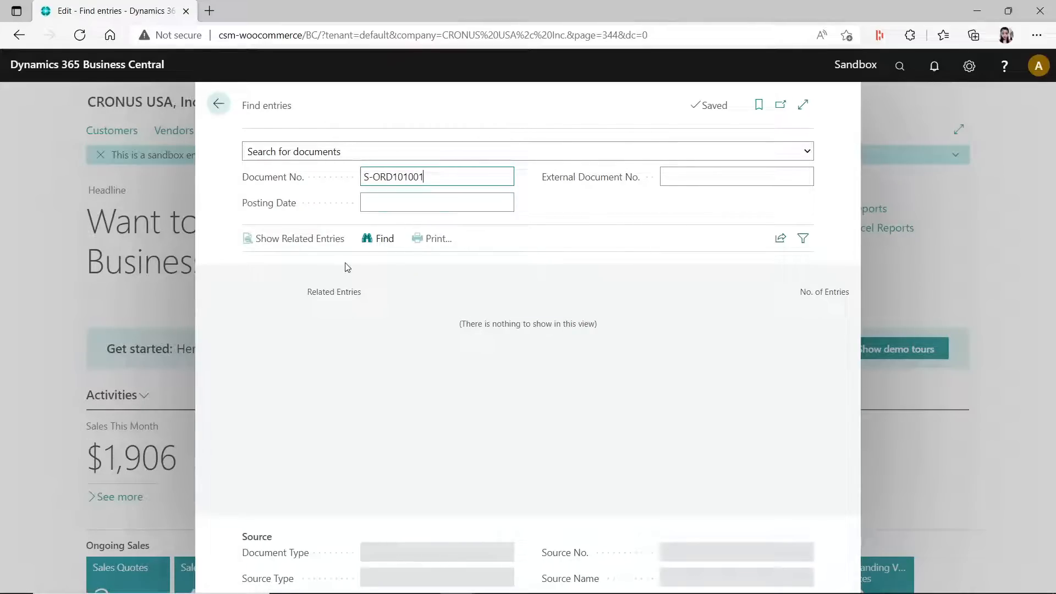
{"action": "left_click", "coordinate": [379, 239]}
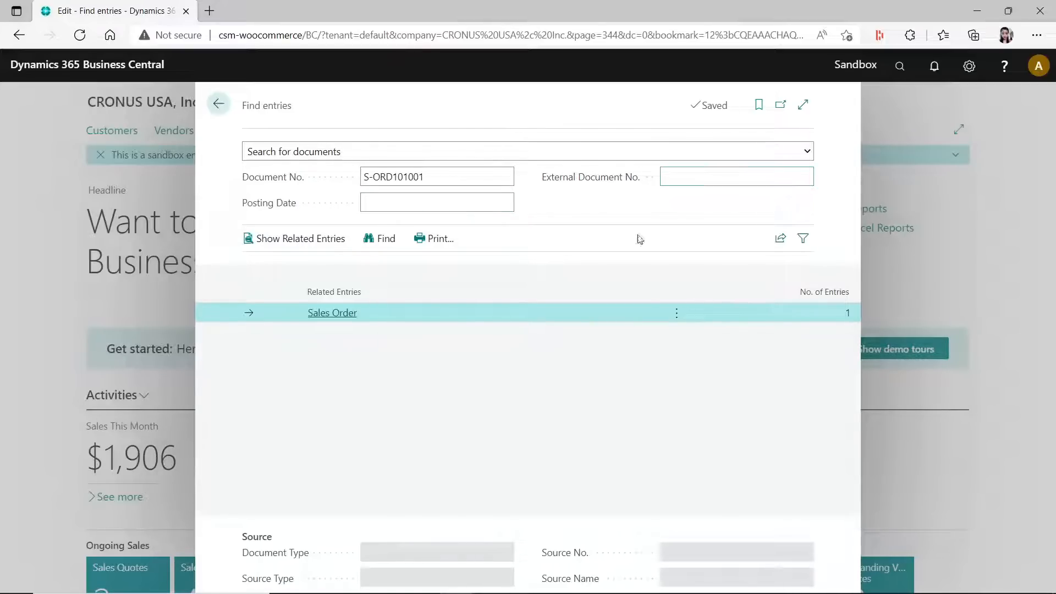
- View the sales order behind the related entry, and return to the Business Manager home page
{"action": "left_click", "coordinate": [852, 318]}
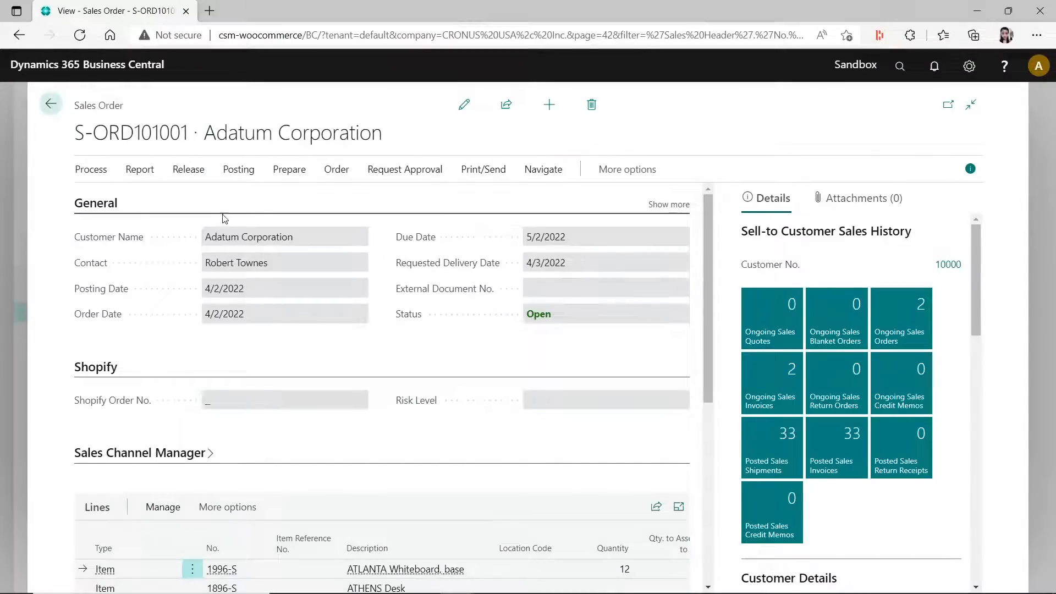
{"action": "left_click", "coordinate": [50, 102]}
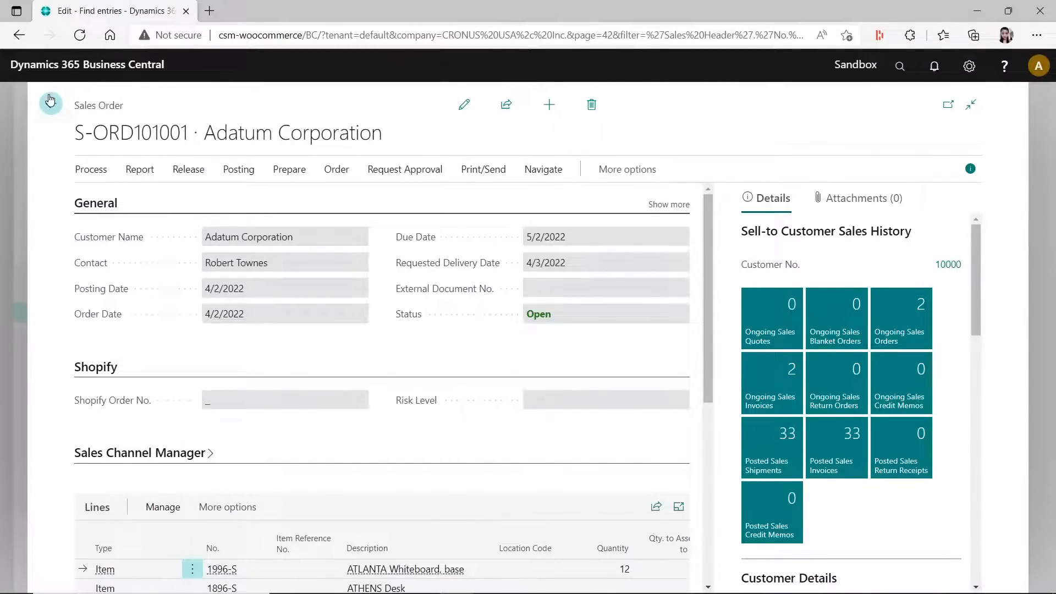
{"action": "left_click", "coordinate": [220, 104]}
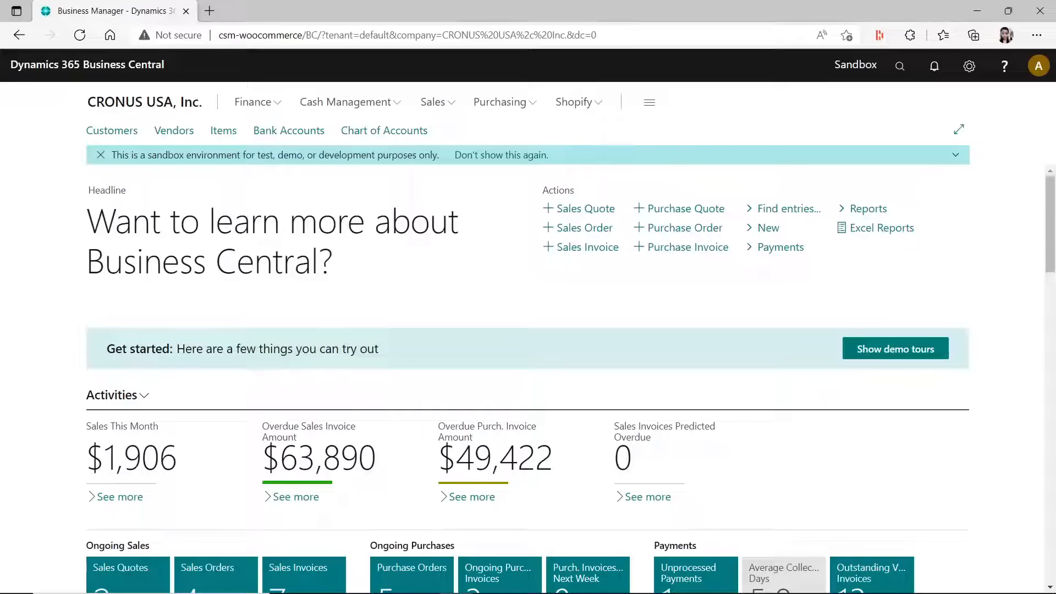
- Bring the Business Manager browser window back onto this display and maximize it
{"action": "left_click_drag", "start_coordinate": [1055, 144], "coordinate": [253, 5]}
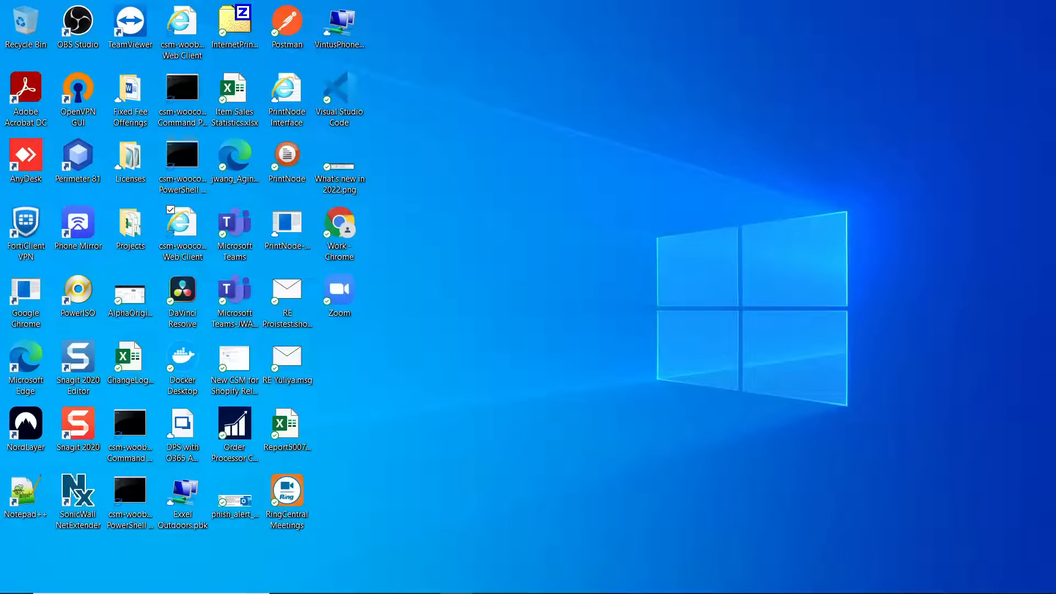
{"action": "left_click_drag", "start_coordinate": [1055, 160], "coordinate": [488, 81]}
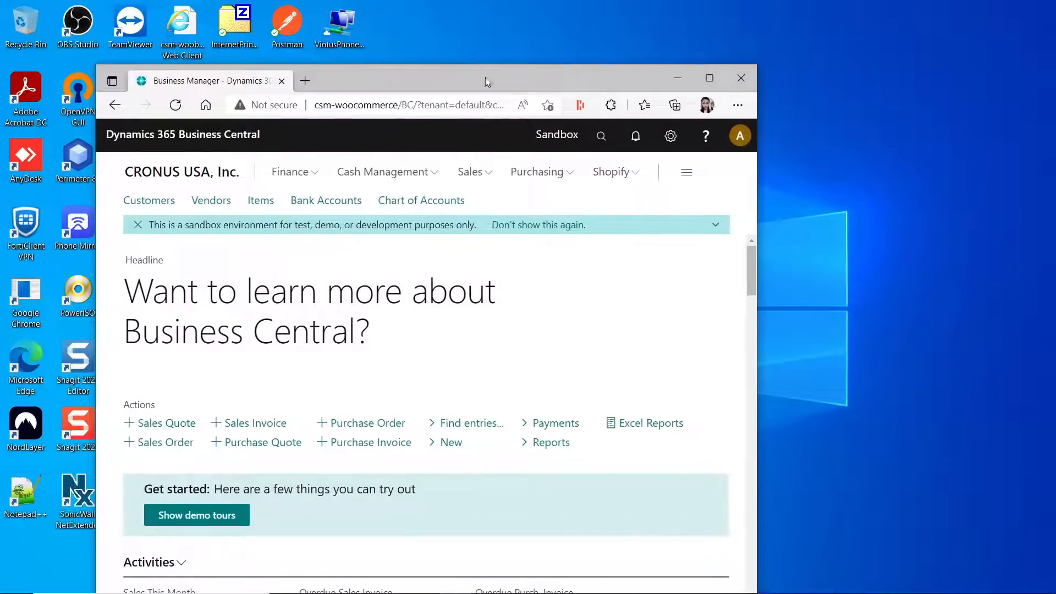
{"action": "left_click", "coordinate": [710, 79]}
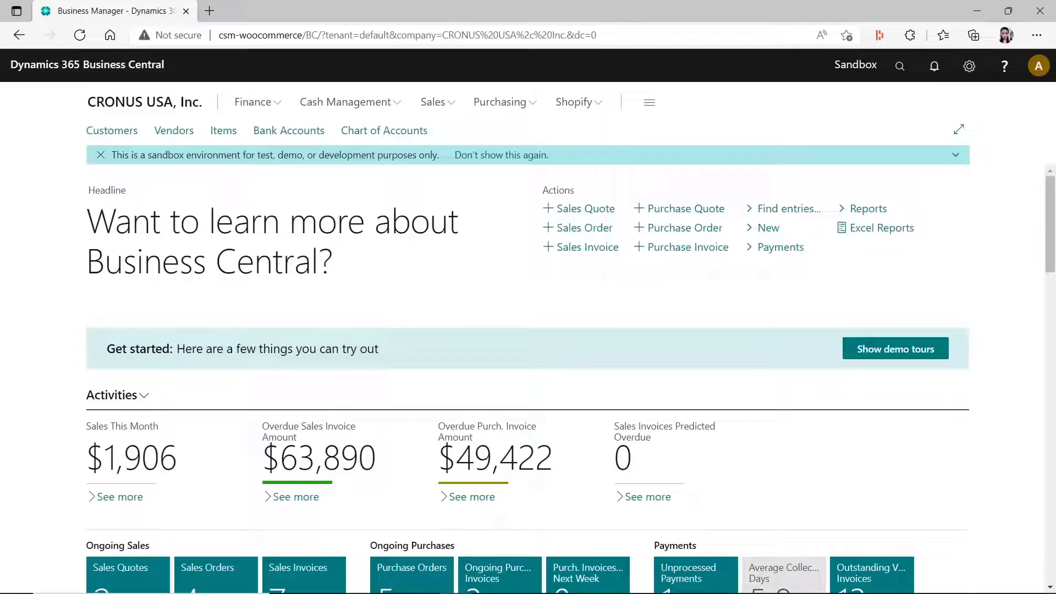
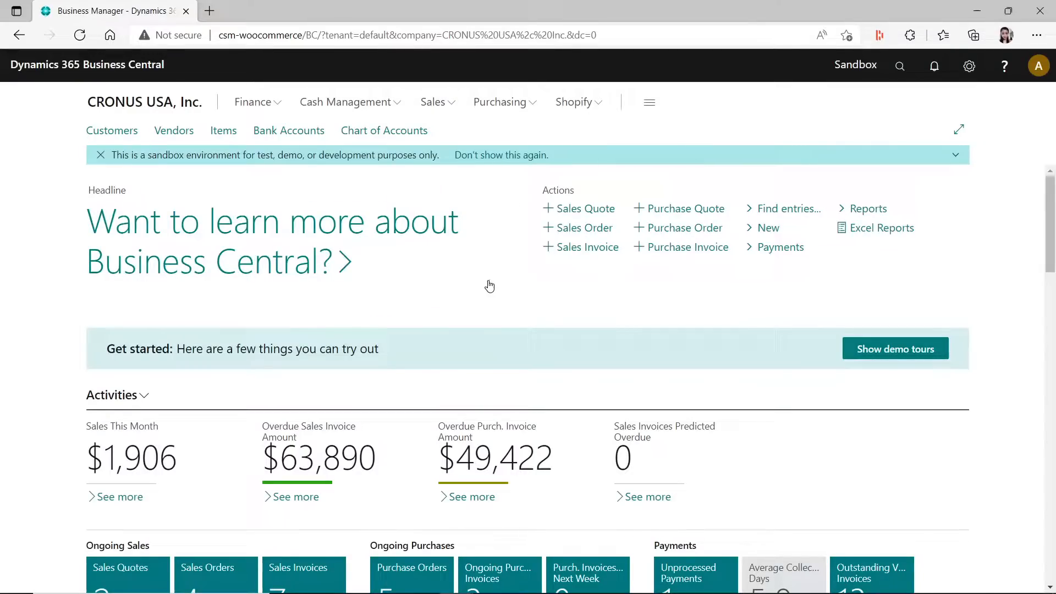
- Open the contact list from the Contact Name field on the Adatum Corporation customer card
{"action": "left_click", "coordinate": [118, 131]}
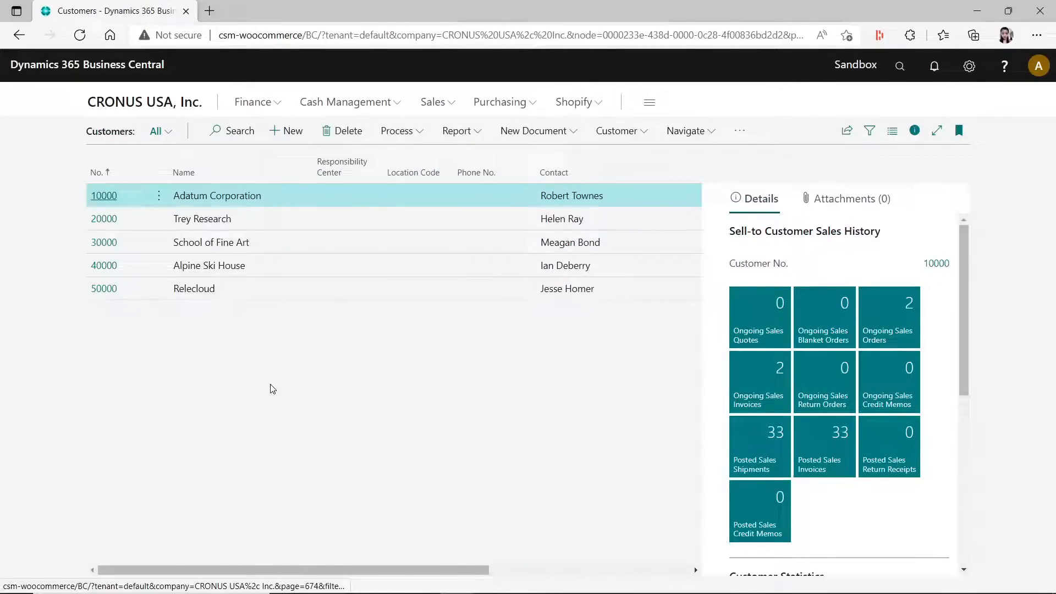
{"action": "left_click", "coordinate": [98, 196]}
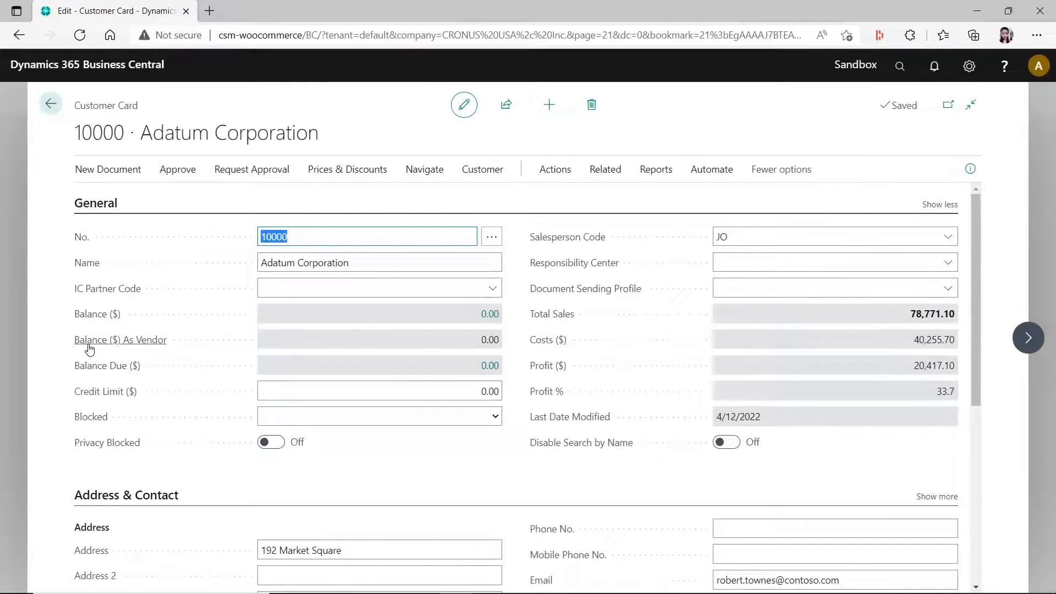
{"action": "mouse_move", "coordinate": [140, 346]}
{"action": "scroll", "coordinate": [889, 444], "scroll_direction": "down", "scroll_amount": 5}
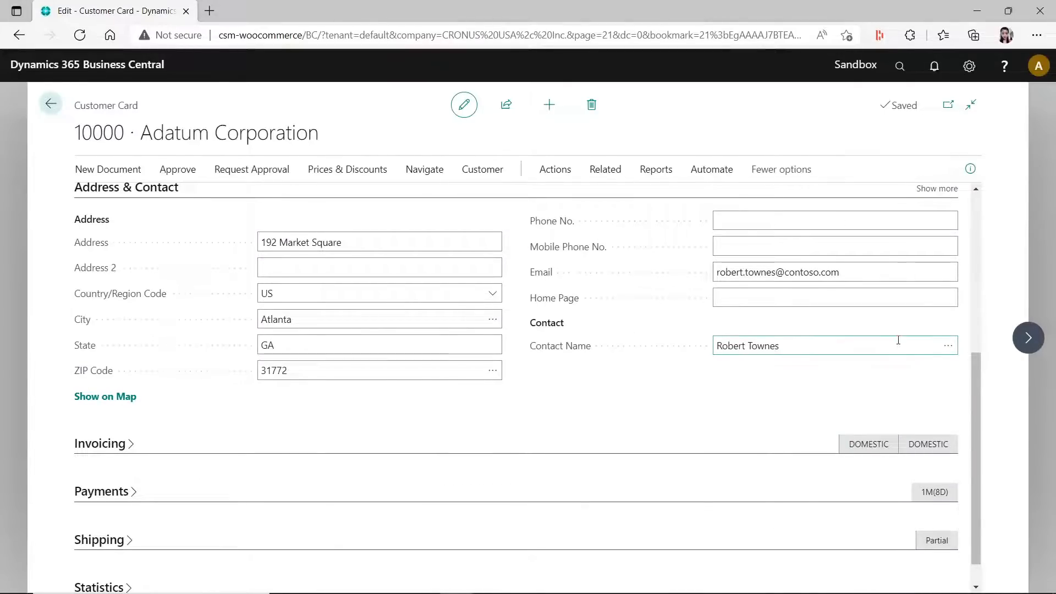
{"action": "left_click", "coordinate": [938, 346]}
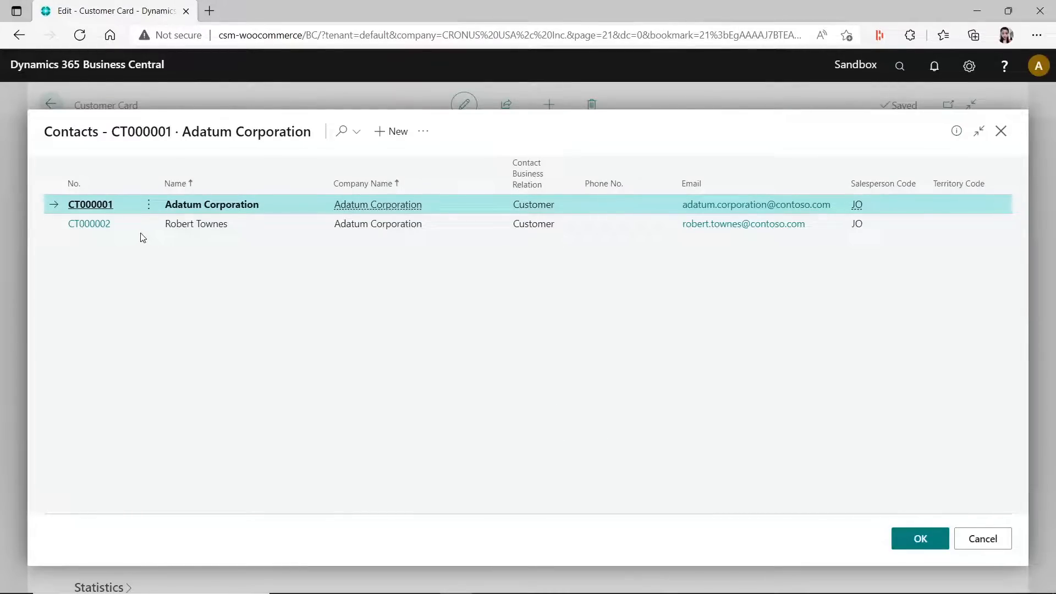
- Open the contact card of Adatum Corporation's person contact for editing
{"action": "left_click", "coordinate": [144, 226]}
{"action": "left_click", "coordinate": [424, 131]}
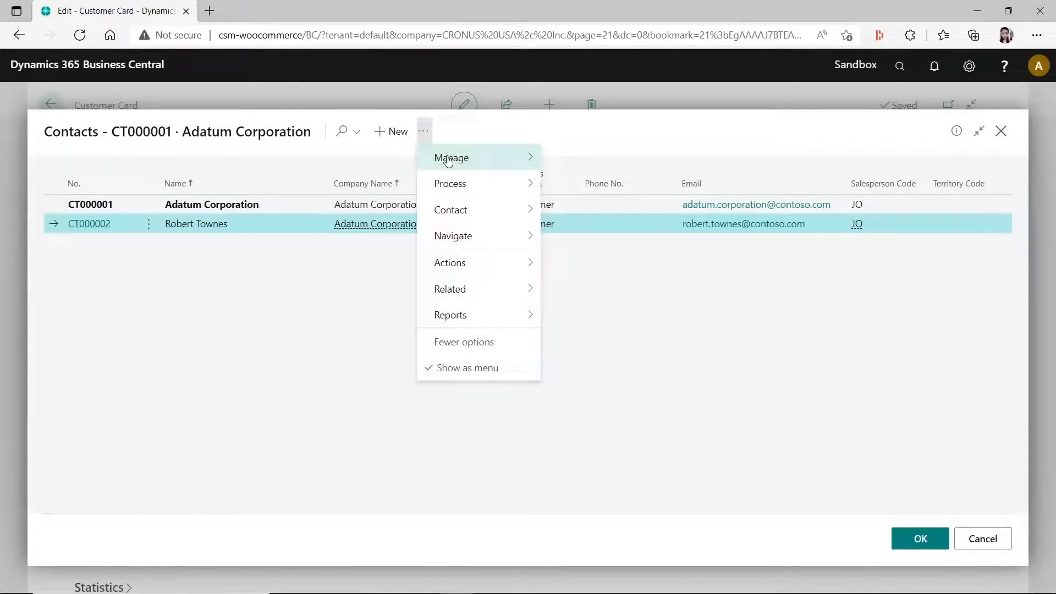
{"action": "mouse_move", "coordinate": [448, 160]}
{"action": "left_click", "coordinate": [550, 159]}
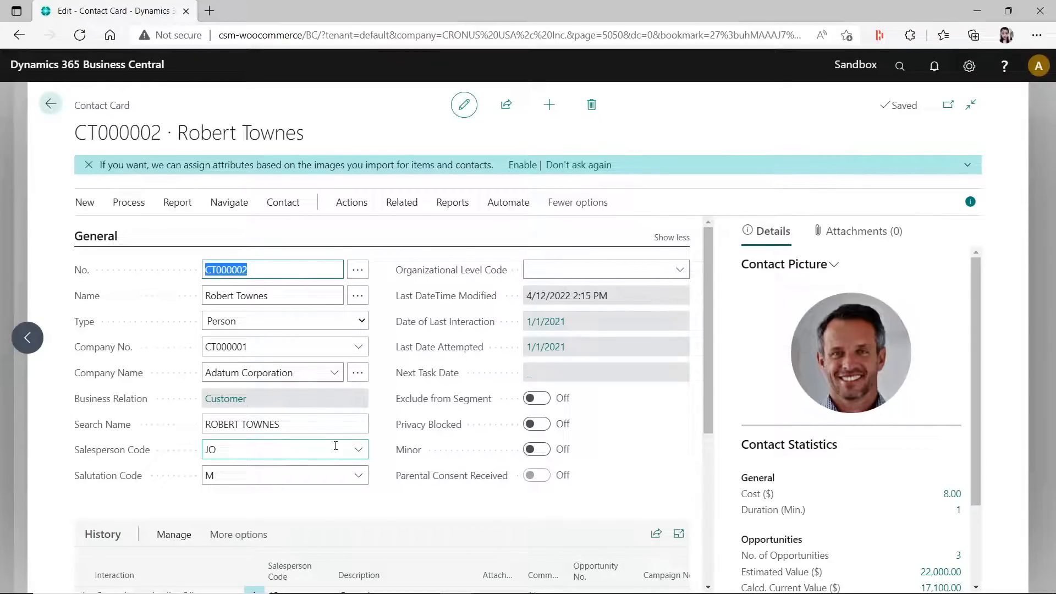
- Create a vendor from the contact with the Create as Vendor function and acknowledge the message
{"action": "left_click", "coordinate": [411, 204]}
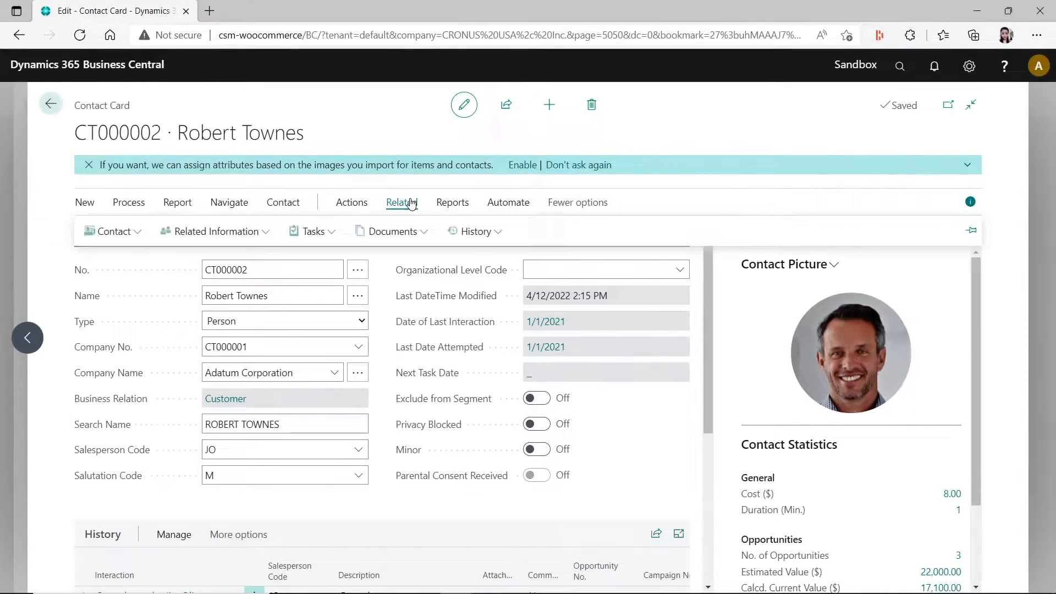
{"action": "left_click", "coordinate": [352, 205]}
{"action": "left_click", "coordinate": [141, 235]}
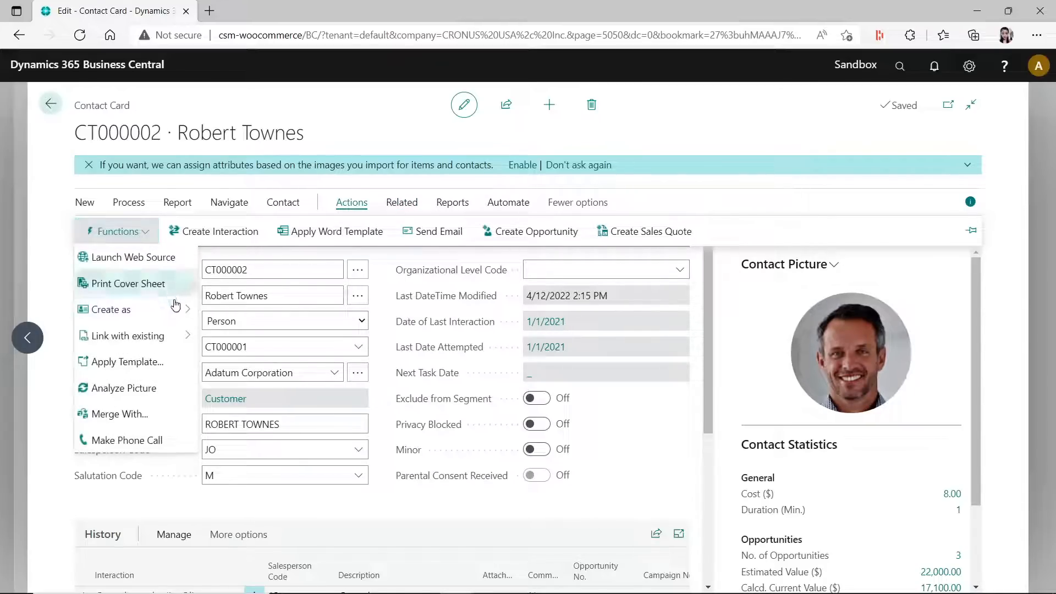
{"action": "mouse_move", "coordinate": [176, 310]}
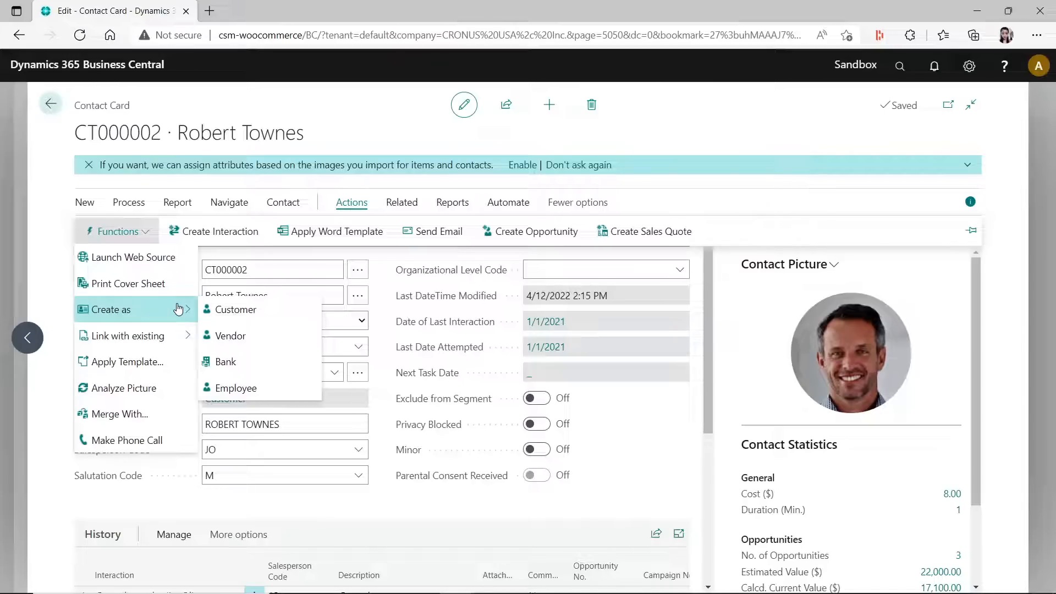
{"action": "left_click", "coordinate": [265, 337]}
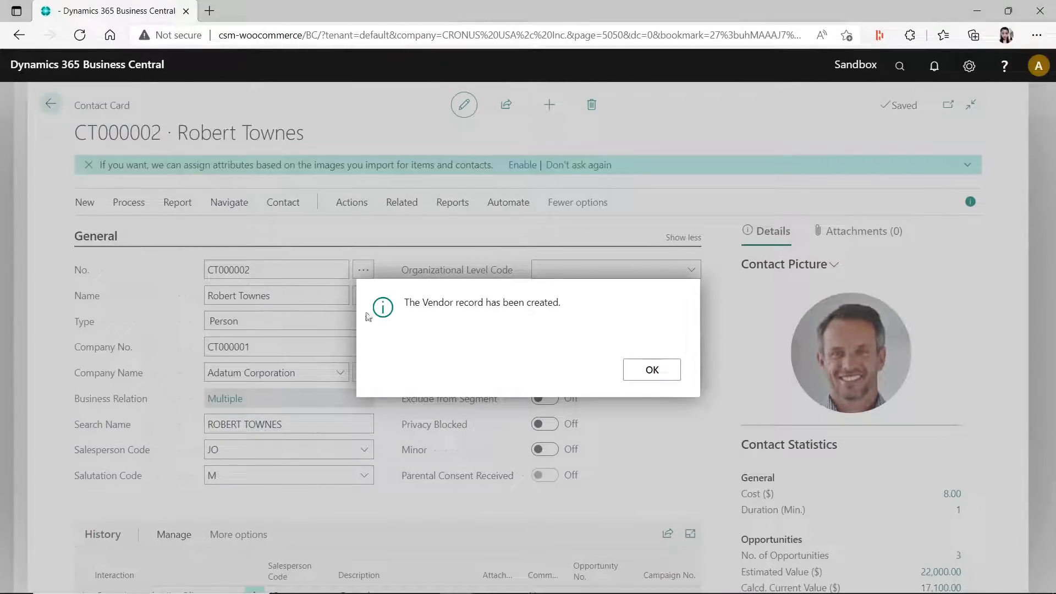
{"action": "left_click", "coordinate": [653, 372]}
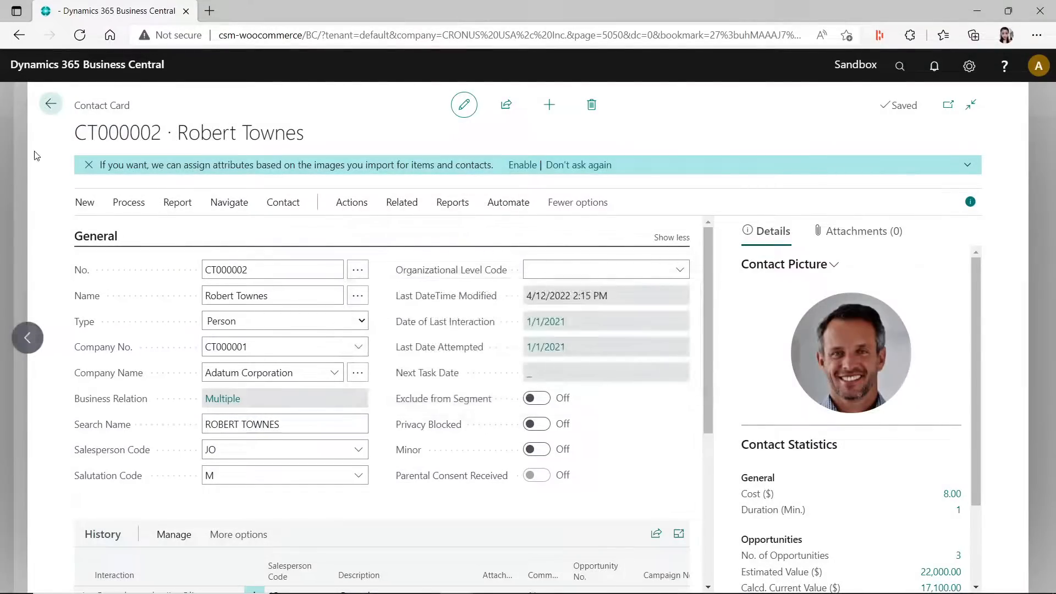
- Close the contact card, contact list and customer card, and return to the home page
{"action": "left_click", "coordinate": [48, 105]}
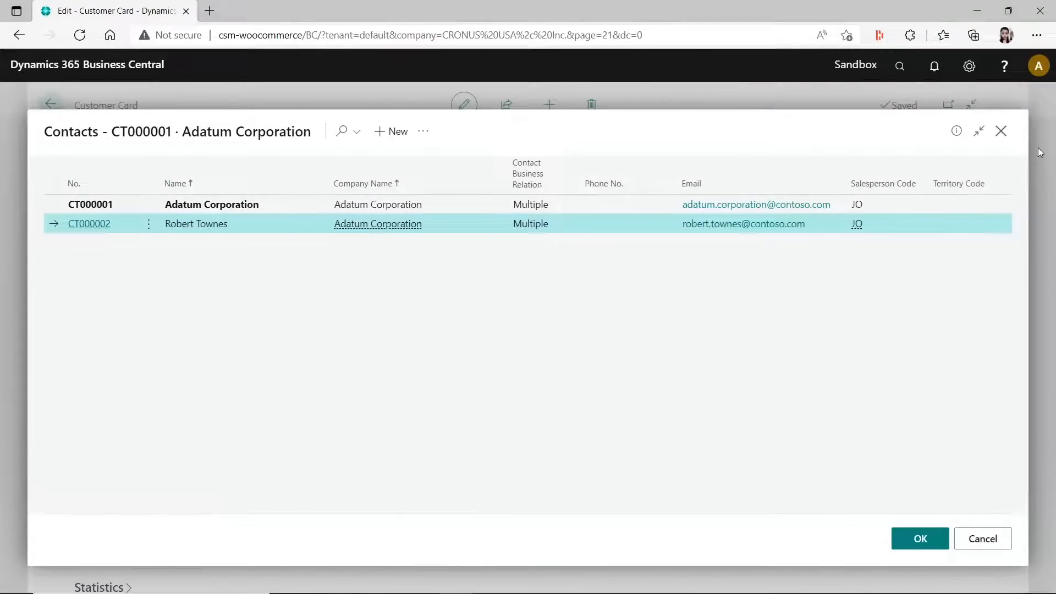
{"action": "left_click", "coordinate": [1002, 131]}
{"action": "left_click", "coordinate": [51, 104]}
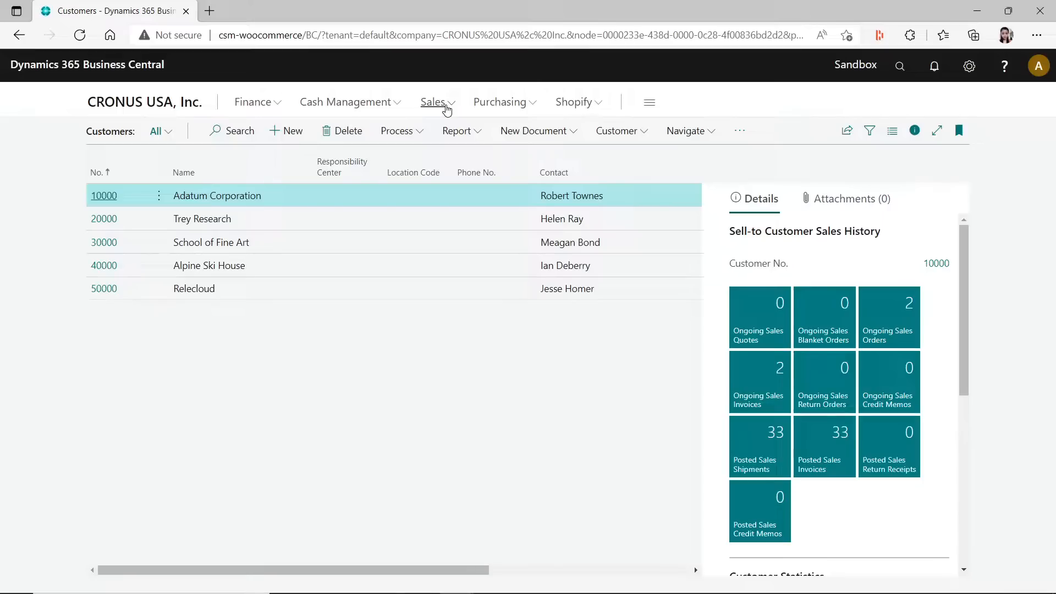
{"action": "left_click", "coordinate": [161, 104]}
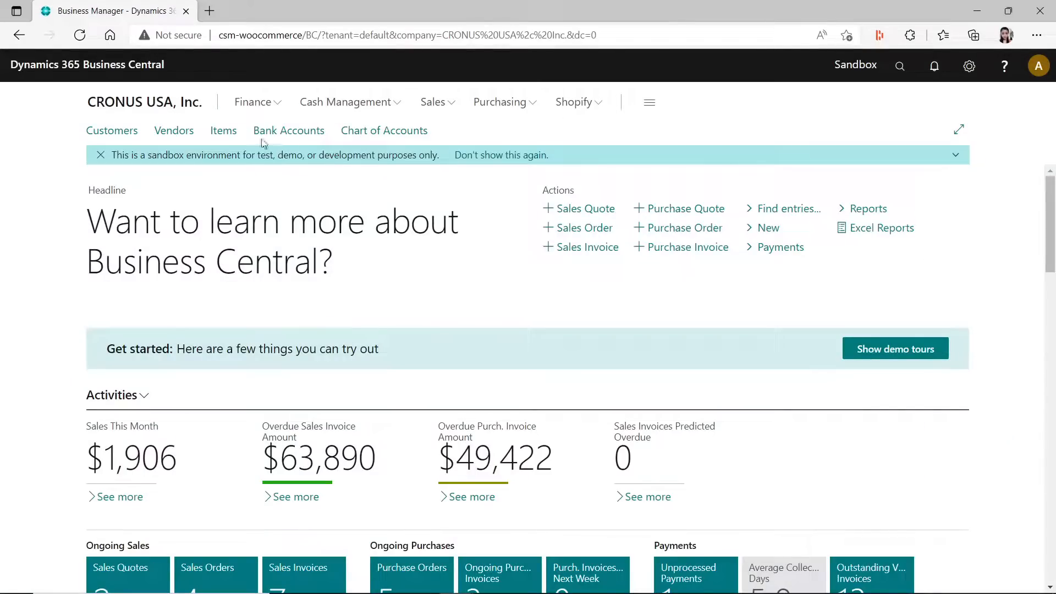
- Show the vendors in the List layout and dismiss the About vendors tip
{"action": "left_click", "coordinate": [170, 132]}
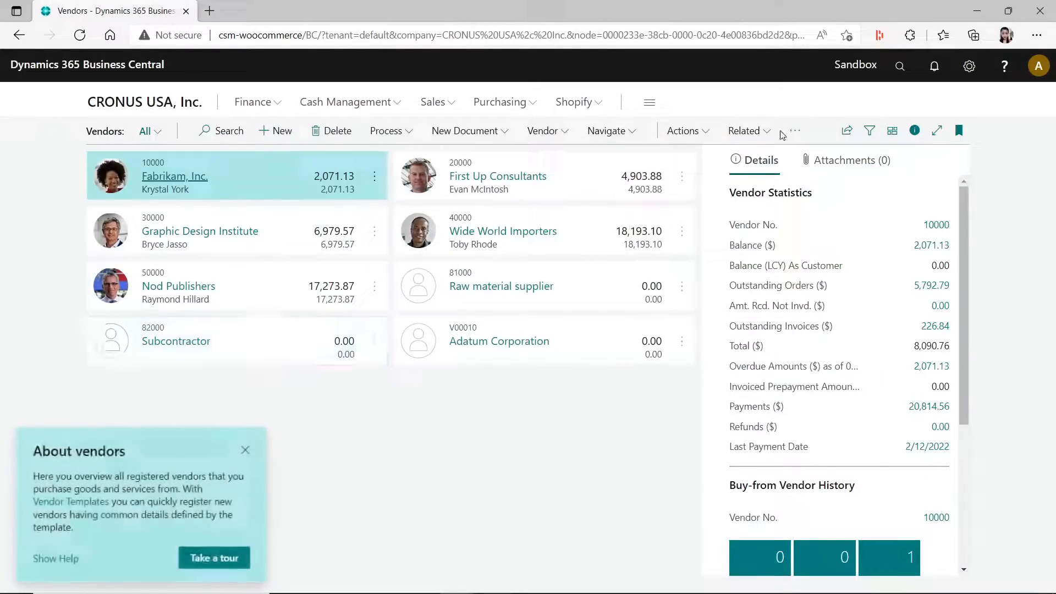
{"action": "left_click", "coordinate": [892, 130]}
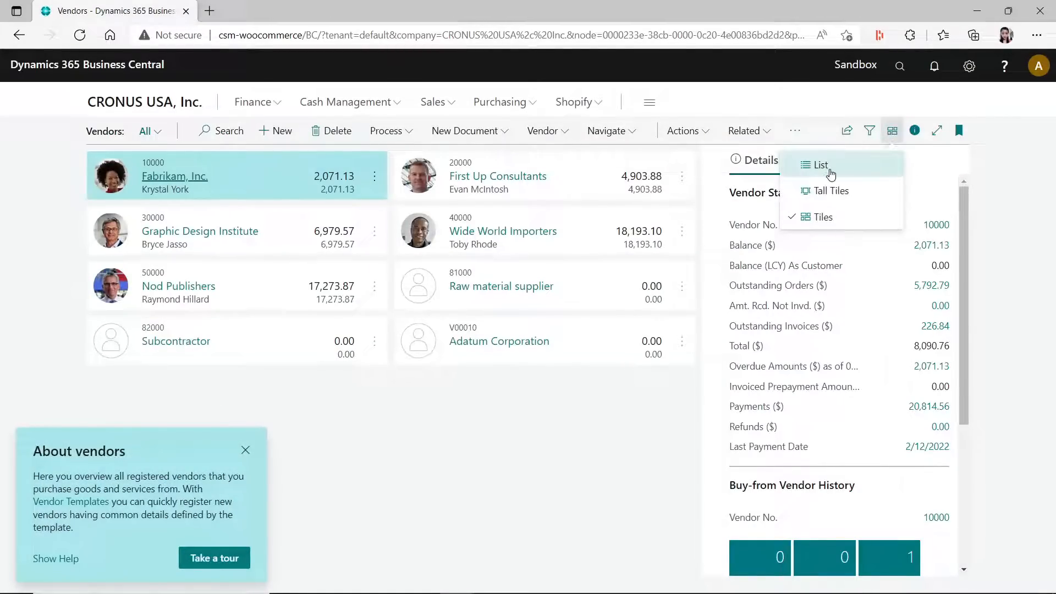
{"action": "left_click", "coordinate": [813, 164]}
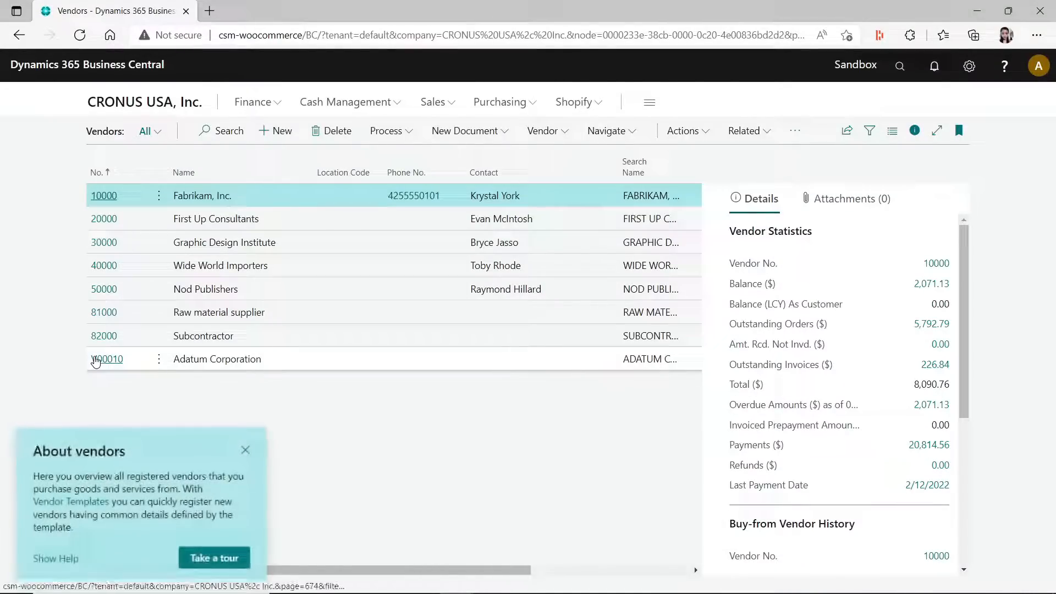
{"action": "double_click", "coordinate": [261, 450]}
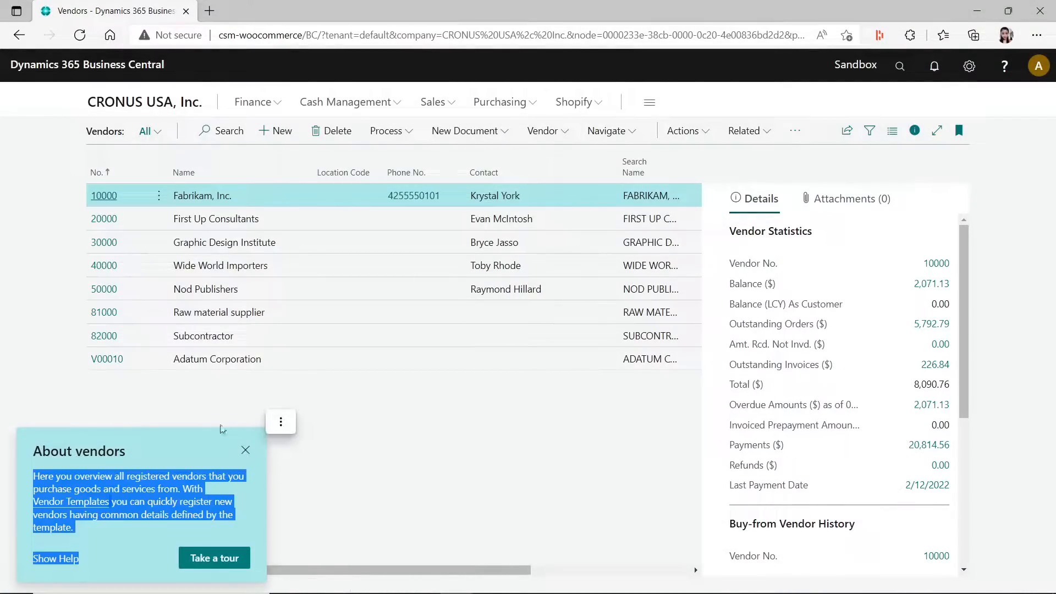
{"action": "left_click", "coordinate": [246, 451]}
- Review the address and contact details on the Adatum Corporation vendor card, and return to the home page
{"action": "left_click", "coordinate": [108, 360]}
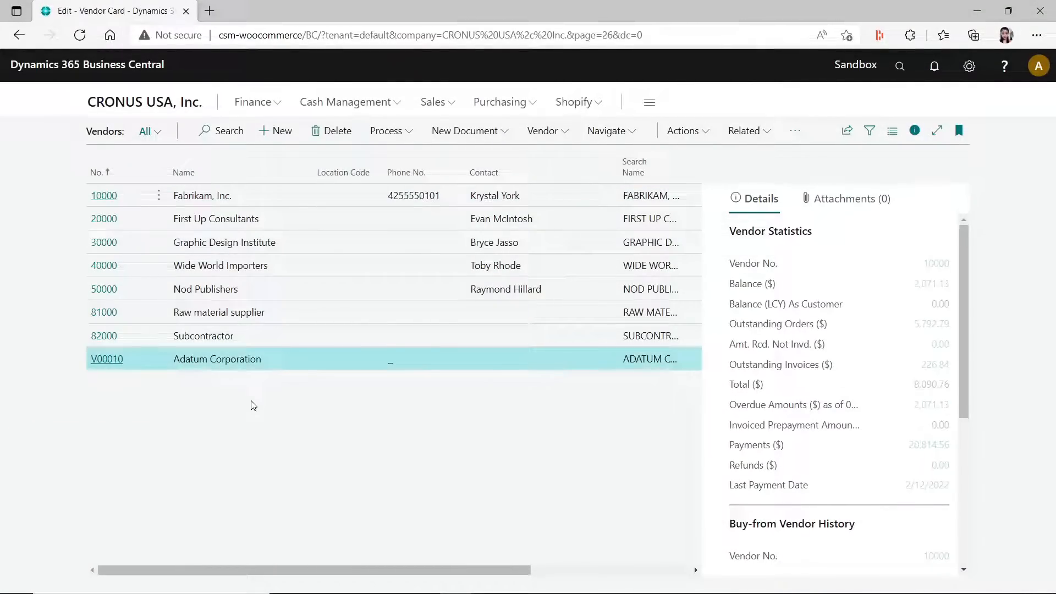
{"action": "scroll", "coordinate": [601, 353], "scroll_direction": "down", "scroll_amount": 3}
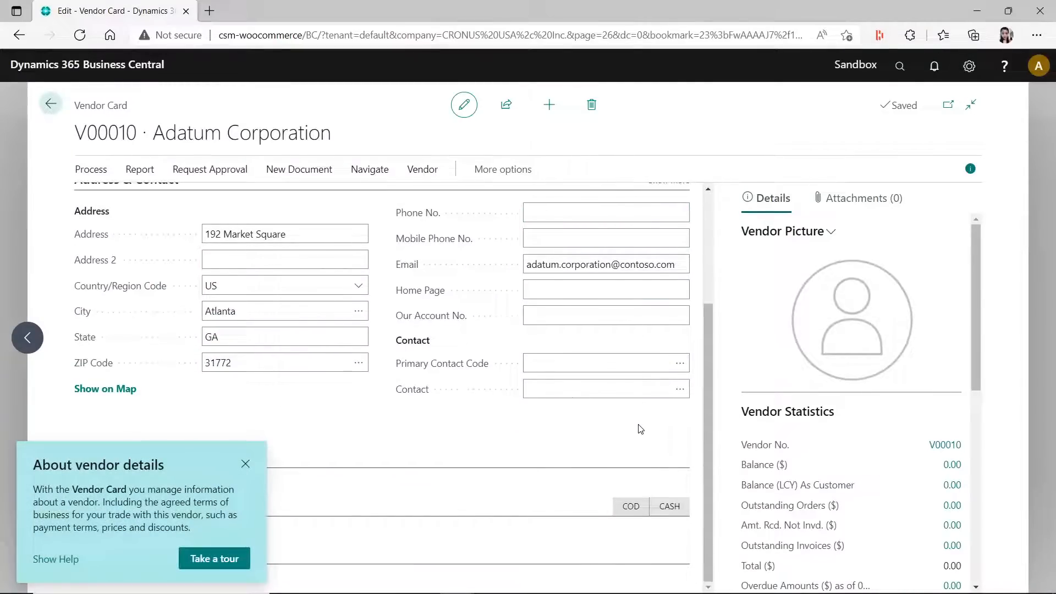
{"action": "left_click", "coordinate": [245, 464]}
{"action": "left_click", "coordinate": [48, 102]}
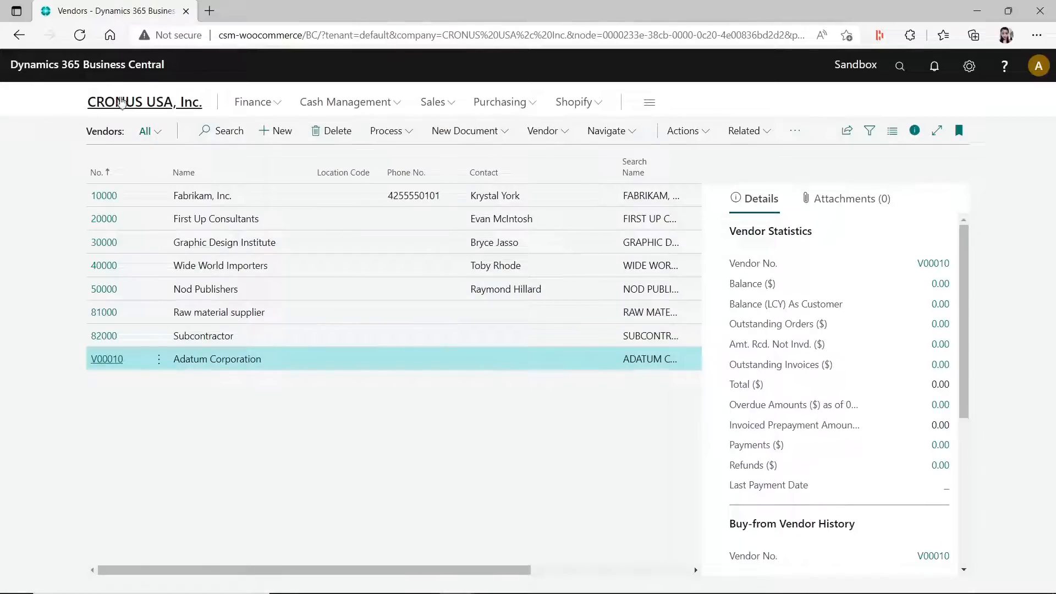
{"action": "left_click", "coordinate": [134, 105]}
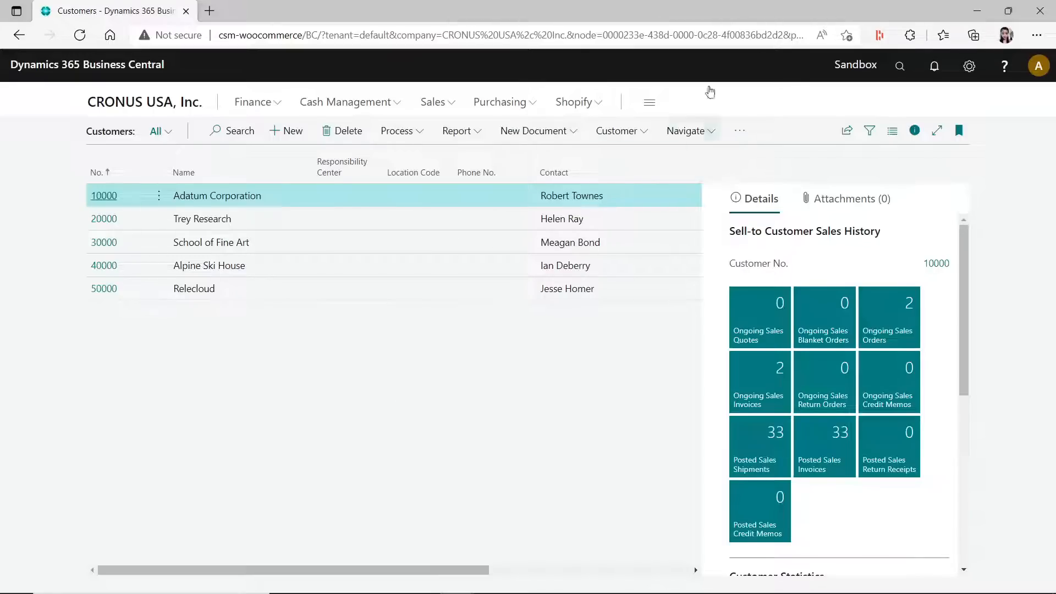
- Open the Performance Profiler through Analyze performance in Help & Support for the Customers page
{"action": "left_click", "coordinate": [972, 67]}
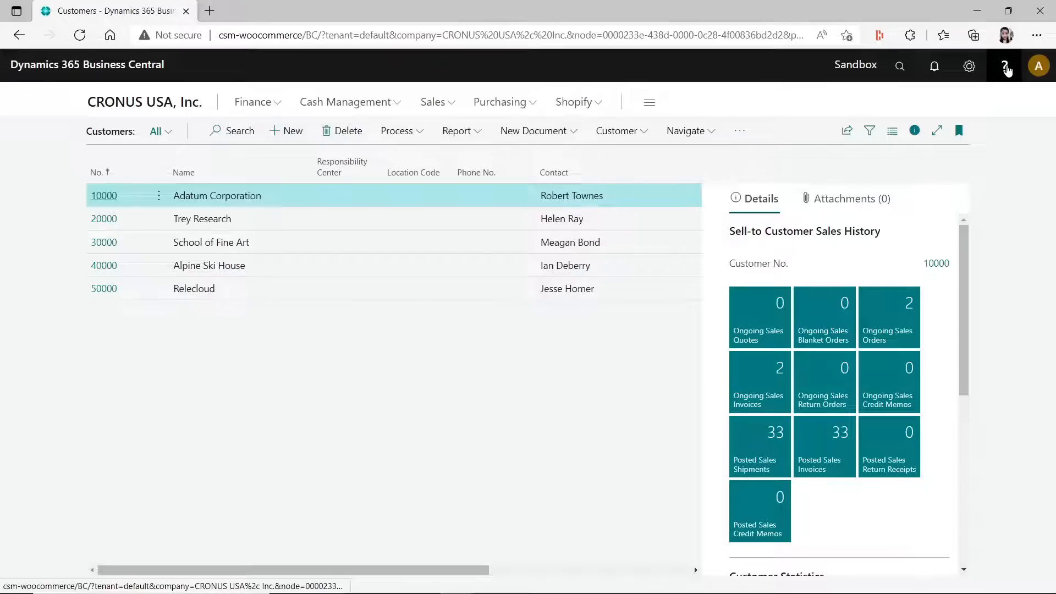
{"action": "left_click", "coordinate": [1006, 67]}
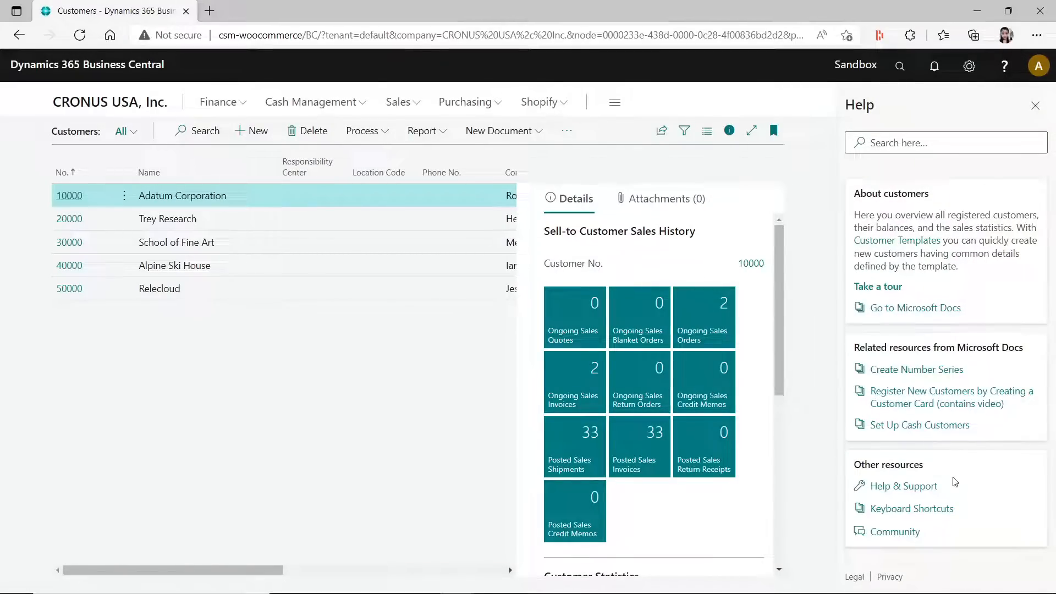
{"action": "left_click", "coordinate": [904, 487]}
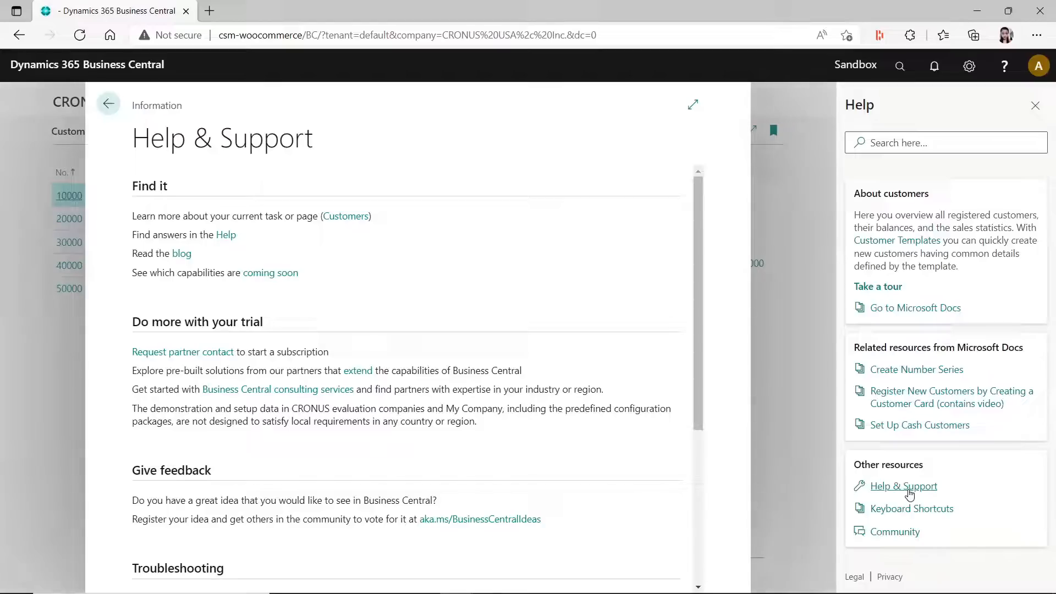
{"action": "scroll", "coordinate": [521, 134], "scroll_direction": "down", "scroll_amount": 2}
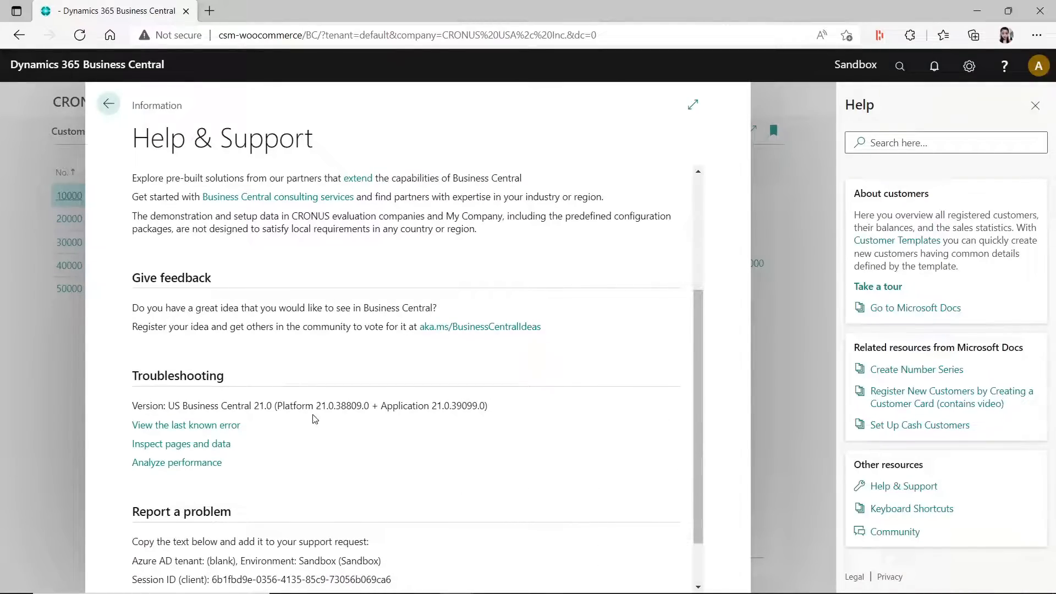
{"action": "scroll", "coordinate": [236, 385], "scroll_direction": "down", "scroll_amount": 2}
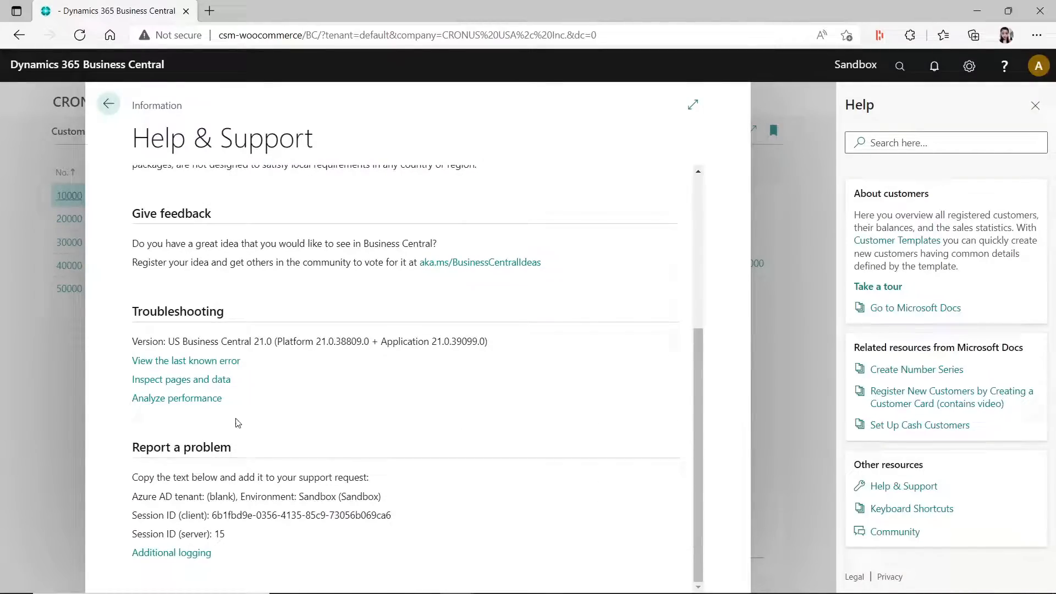
{"action": "left_click", "coordinate": [204, 406]}
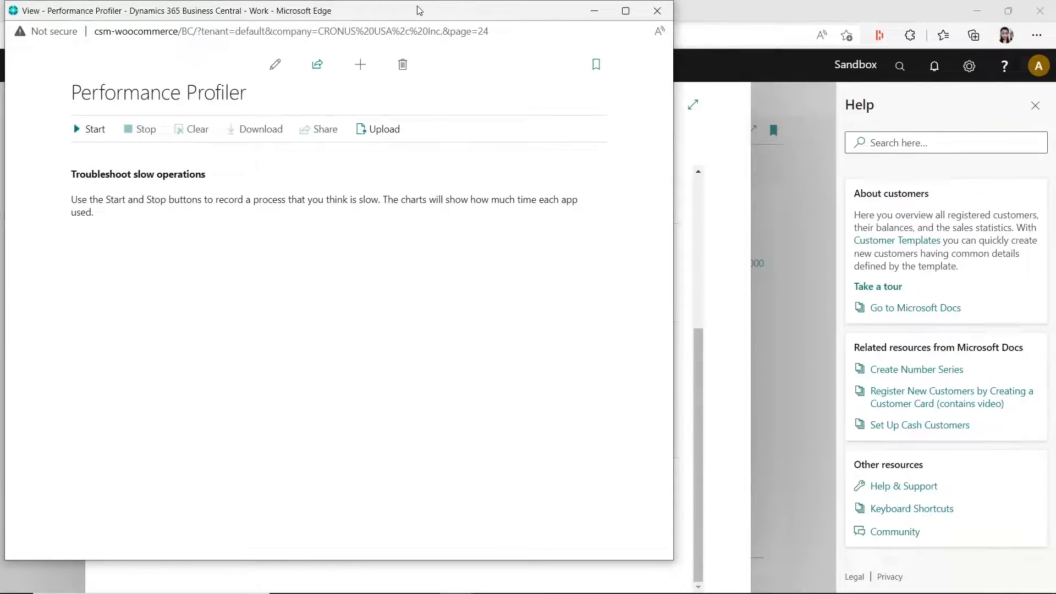
- Move the Performance Profiler window off this display and close the Help & Support page and Help pane
{"action": "left_click_drag", "start_coordinate": [419, 10], "coordinate": [499, 35]}
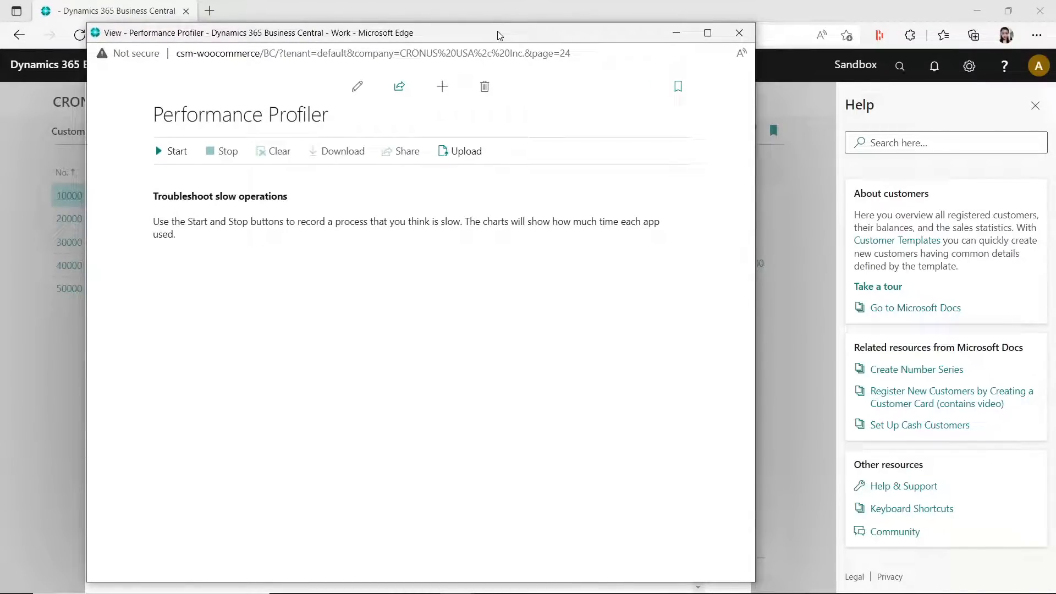
{"action": "left_click_drag", "start_coordinate": [500, 35], "coordinate": [1055, 98]}
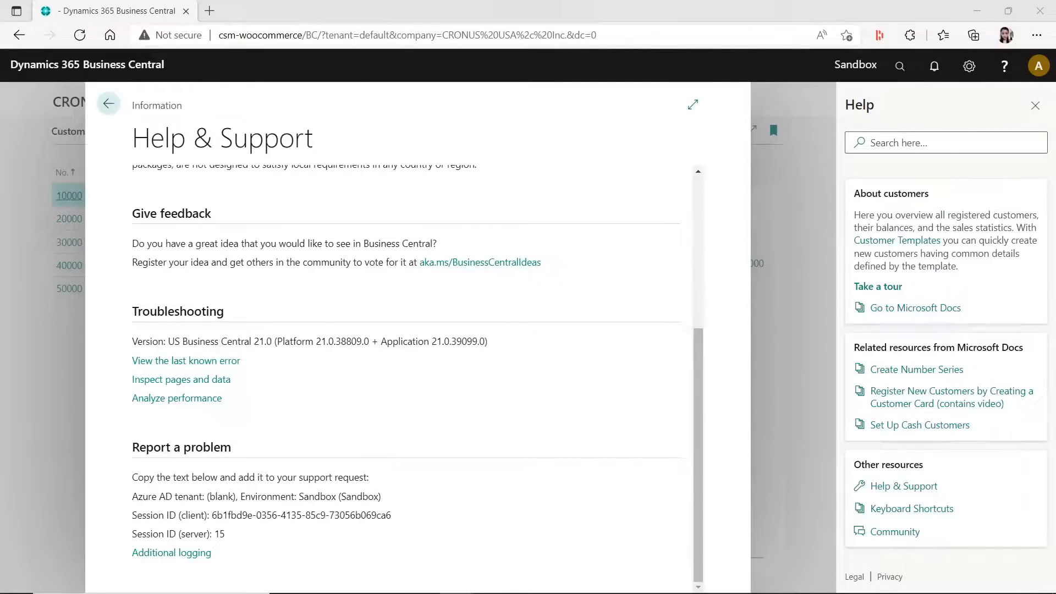
{"action": "left_click", "coordinate": [776, 328]}
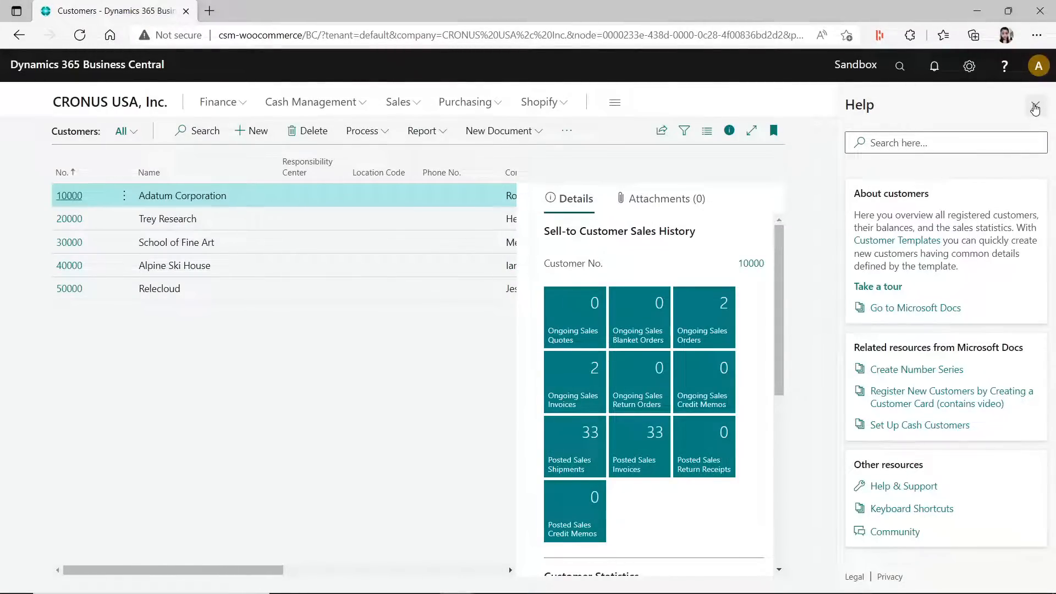
{"action": "left_click", "coordinate": [1036, 105]}
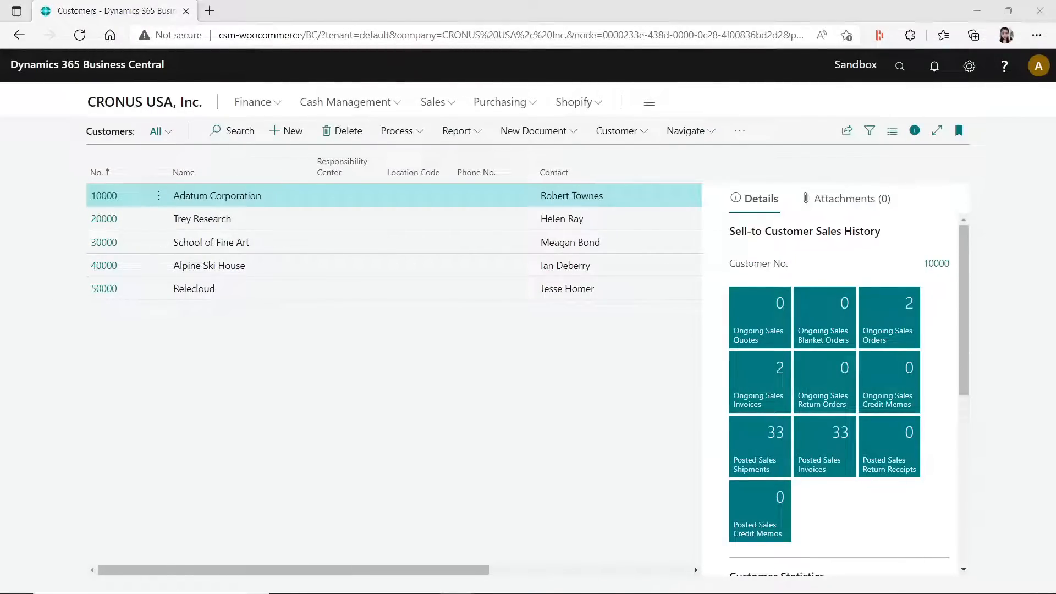
- Start the Performance Profiler recording and move its window away to uncover the Customers list
{"action": "left_click_drag", "start_coordinate": [1055, 154], "coordinate": [386, 121]}
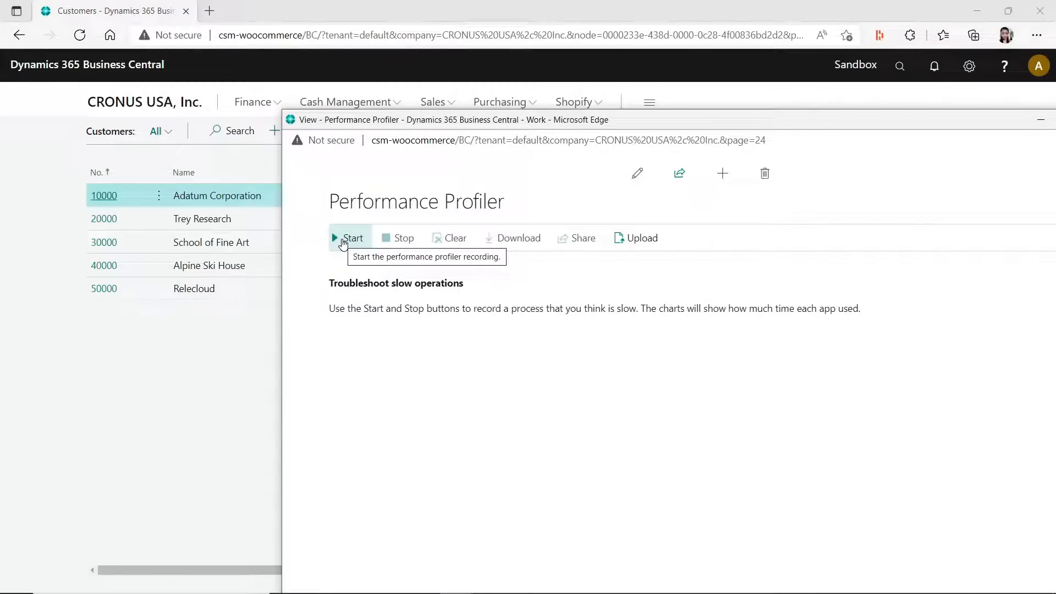
{"action": "left_click", "coordinate": [343, 242]}
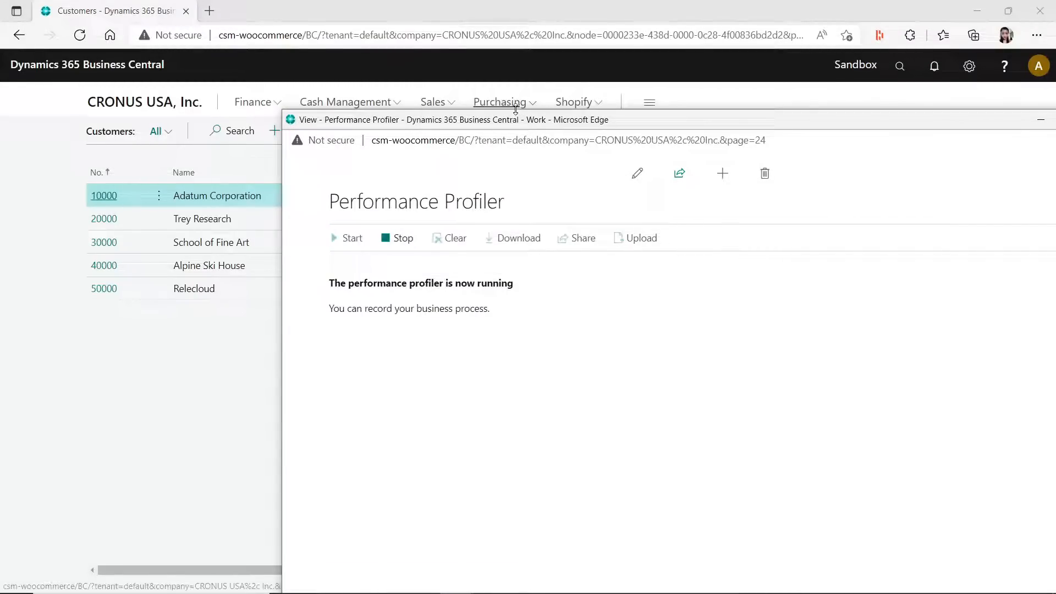
{"action": "left_click_drag", "start_coordinate": [509, 121], "coordinate": [1055, 126]}
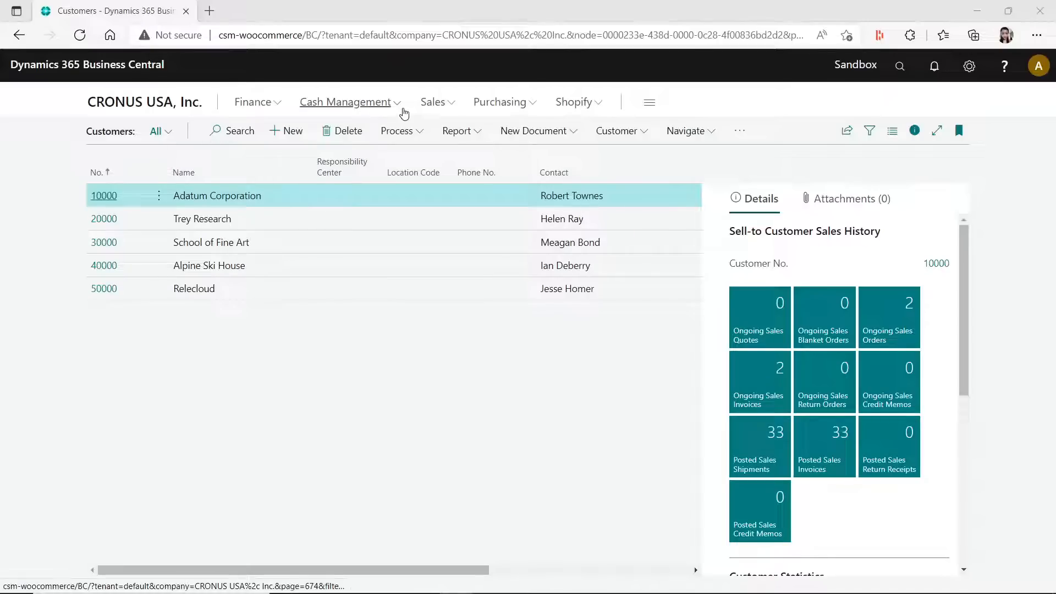
- Create a new sales order for the customer Adatum Corporation
{"action": "left_click", "coordinate": [453, 104]}
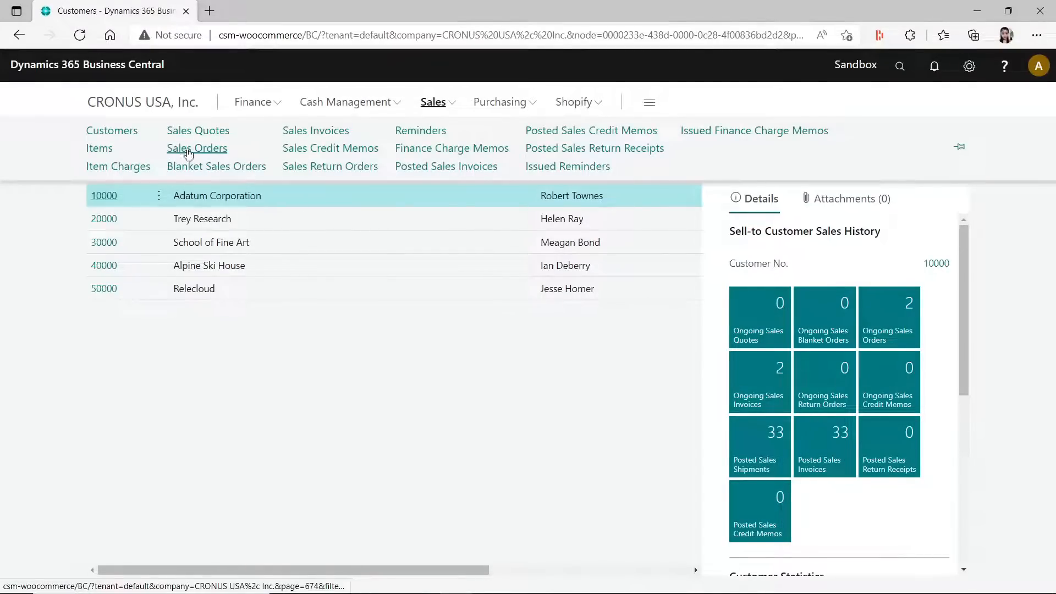
{"action": "left_click", "coordinate": [191, 153]}
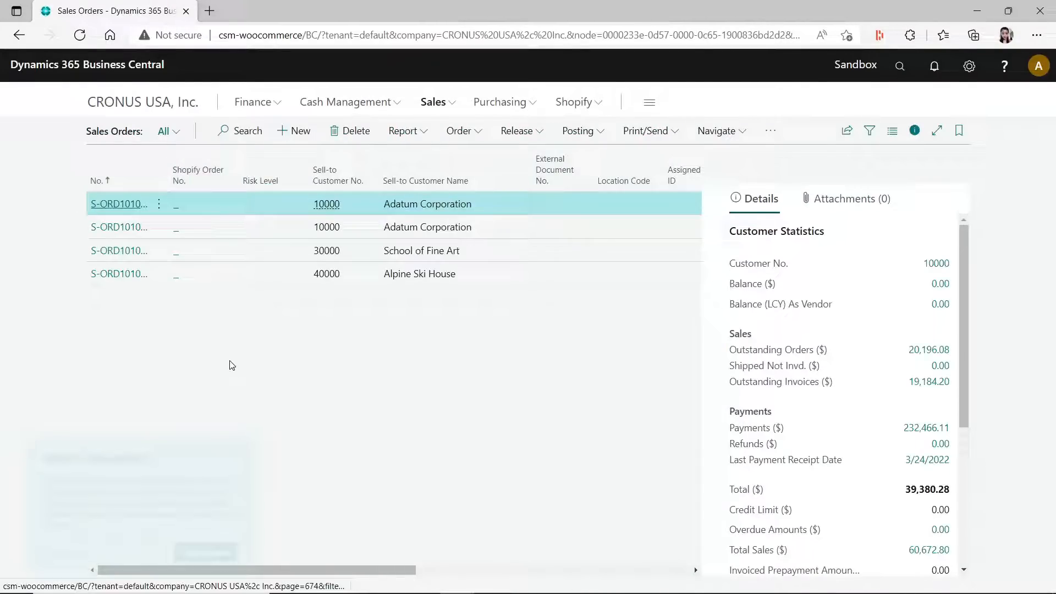
{"action": "left_click", "coordinate": [304, 132]}
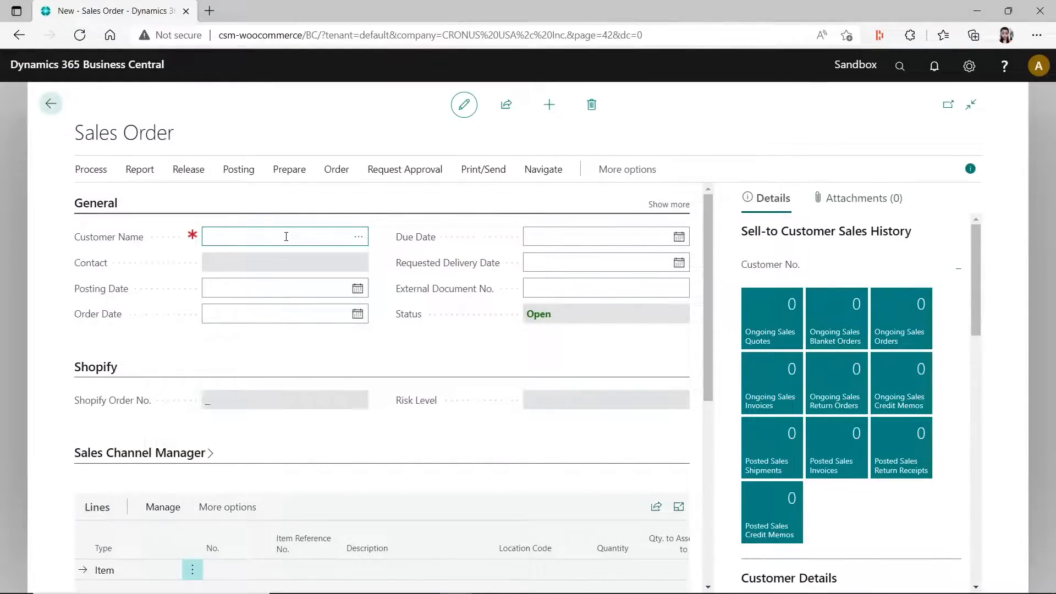
{"action": "type", "text": "10000"}
{"action": "key", "text": "Tab"}
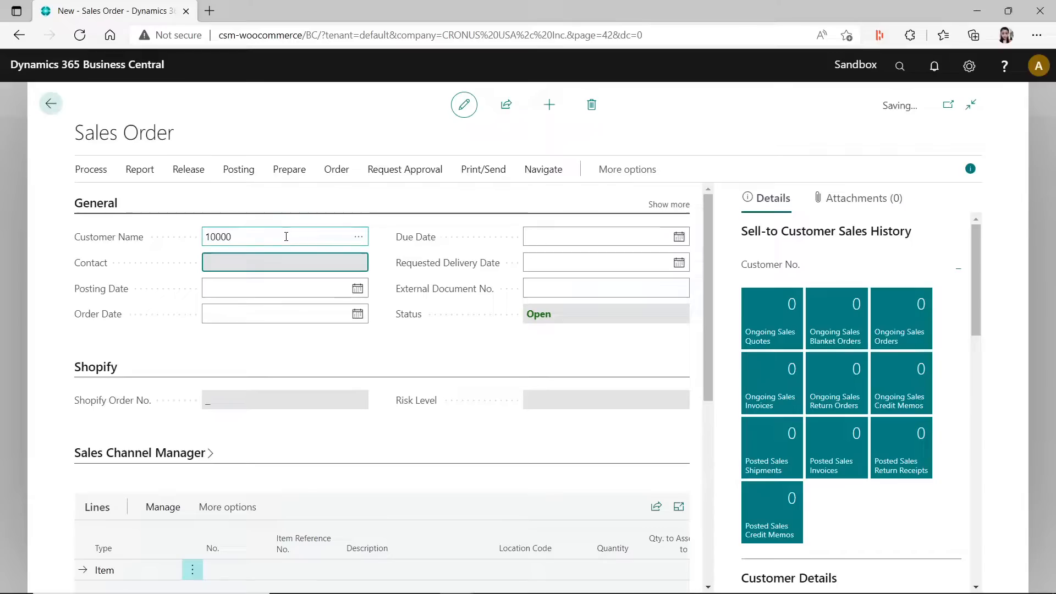
- Add item 1896-S, ATHENS Desk, to the first line of the sales order
{"action": "scroll", "coordinate": [329, 463], "scroll_direction": "down", "scroll_amount": 3}
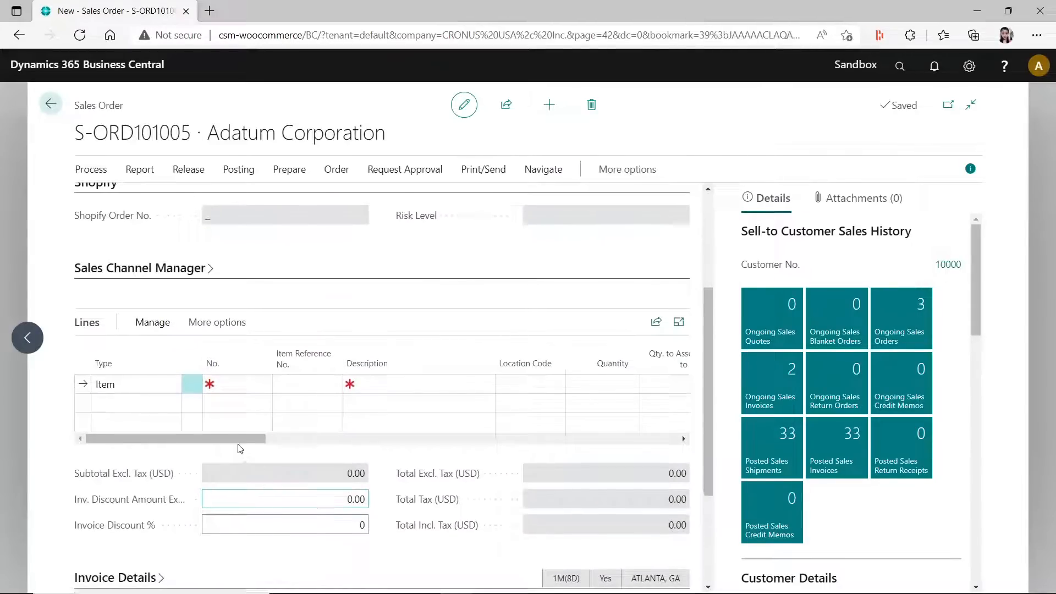
{"action": "left_click", "coordinate": [238, 384]}
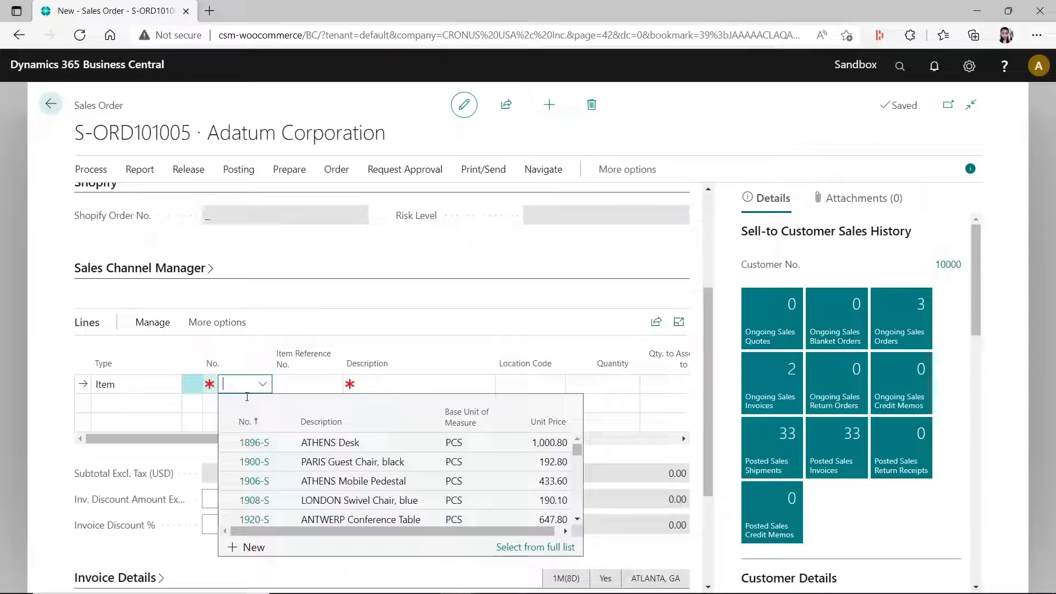
{"action": "key", "text": "Down"}
{"action": "key", "text": "Return"}
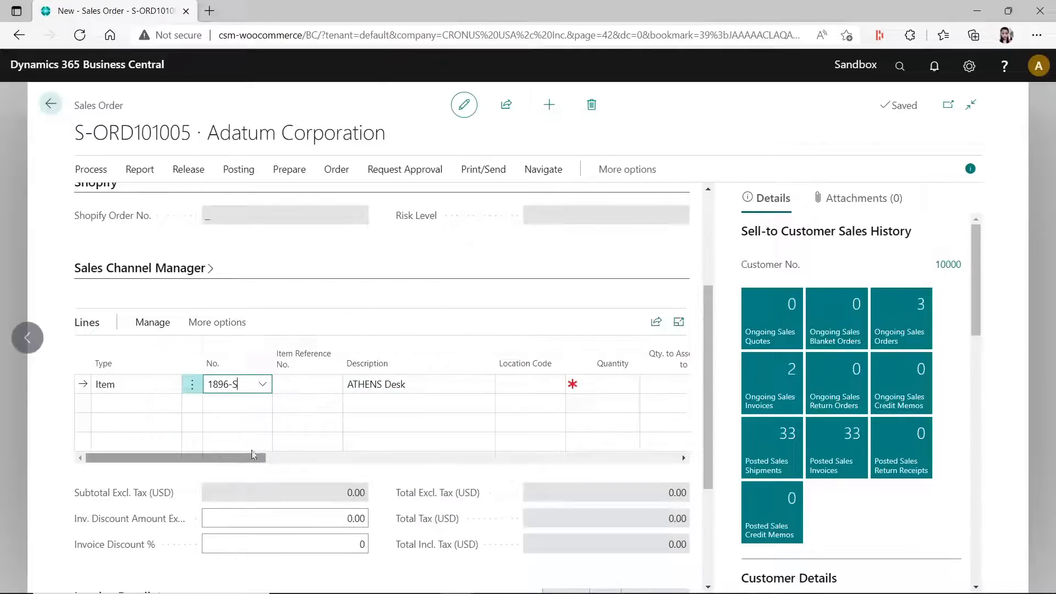
- Set the ATHENS Desk line's location code to EAST and its quantity to 1
{"action": "left_click", "coordinate": [539, 384]}
{"action": "type", "text": "bl"}
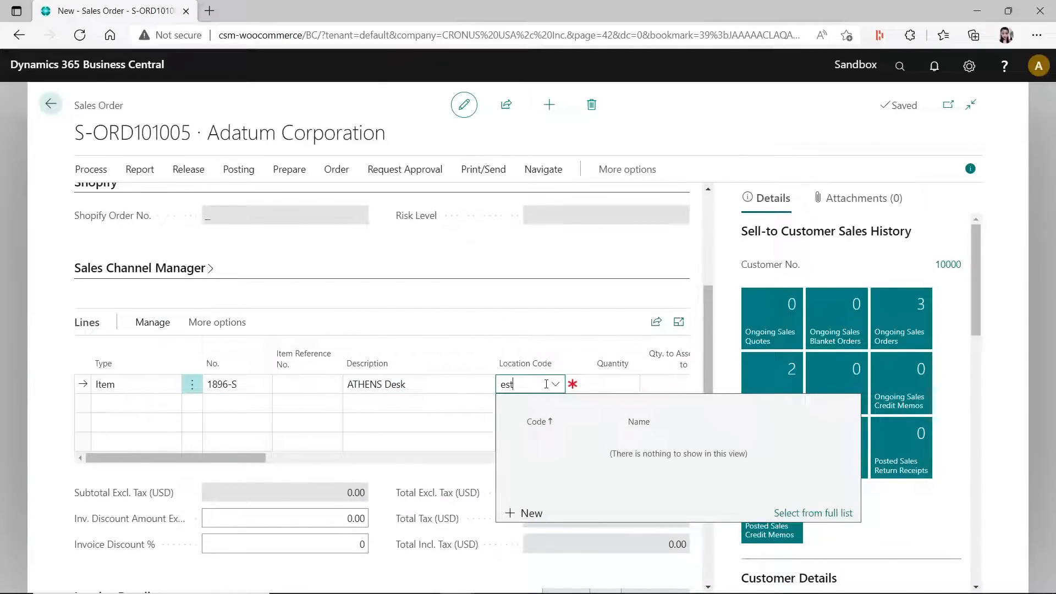
{"action": "key", "text": "Tab"}
{"action": "left_click", "coordinate": [532, 408]}
{"action": "type", "text": "es"}
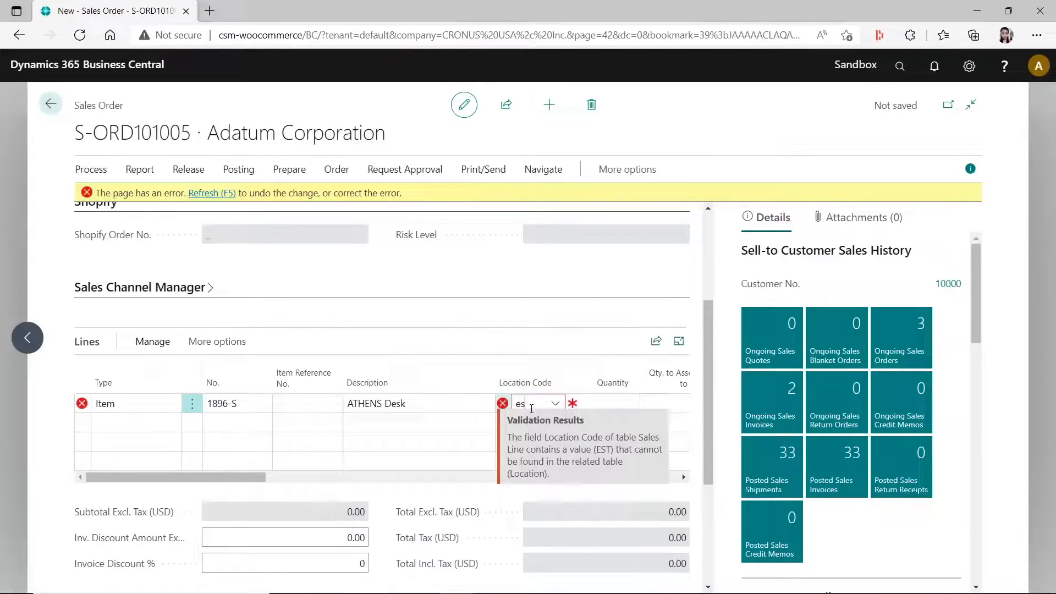
{"action": "type", "text": "t"}
{"action": "key", "text": "BackSpace"}
{"action": "key", "text": "BackSpace"}
{"action": "type", "text": "ast"}
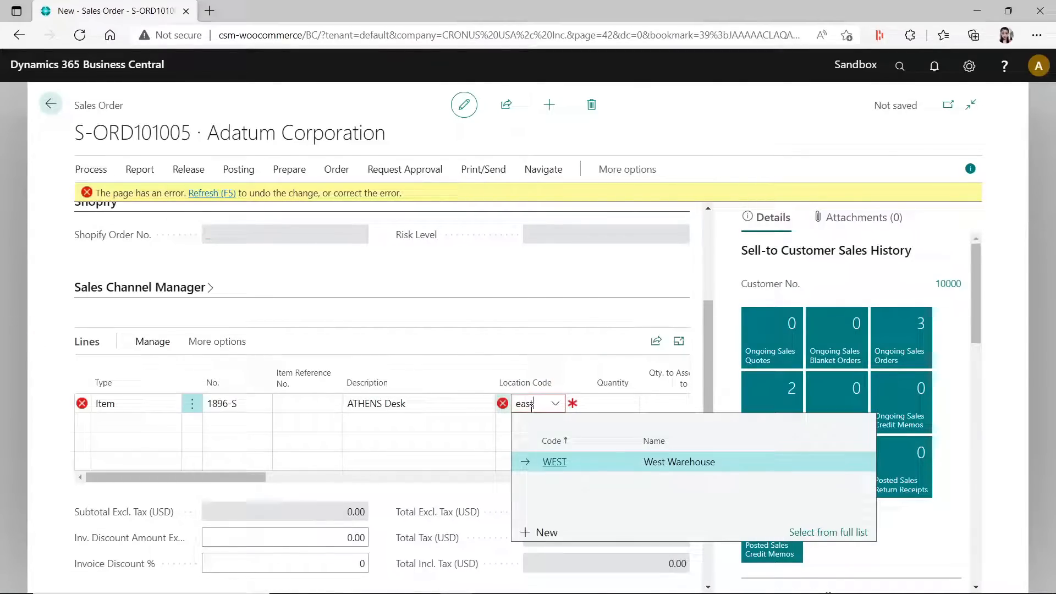
{"action": "key", "text": "Tab"}
{"action": "type", "text": "1"}
{"action": "key", "text": "Tab"}
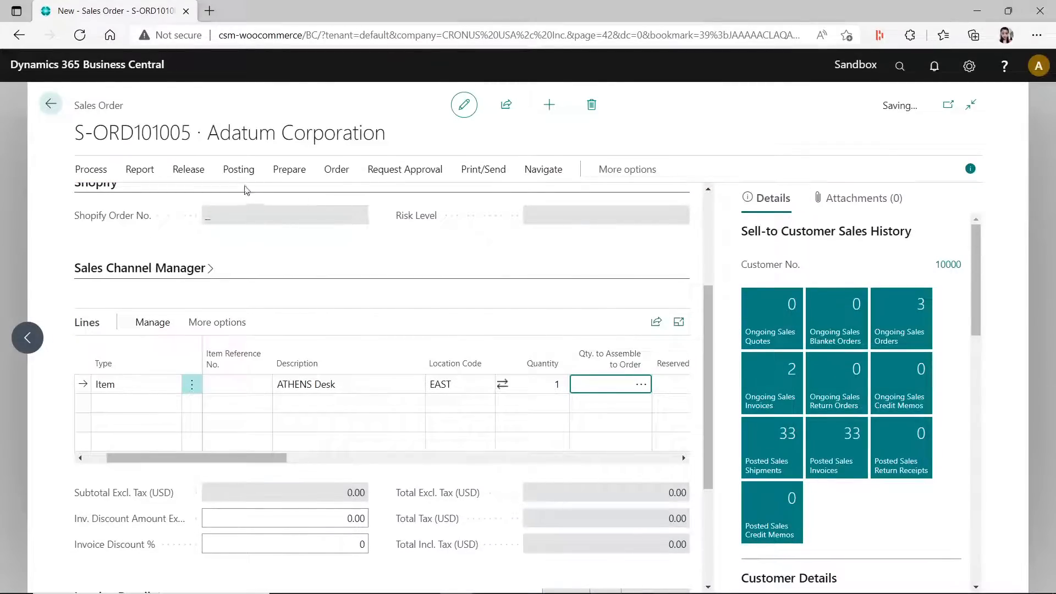
- Post the Adatum Corporation sales order with the Ship and Invoice option
{"action": "left_click", "coordinate": [225, 173]}
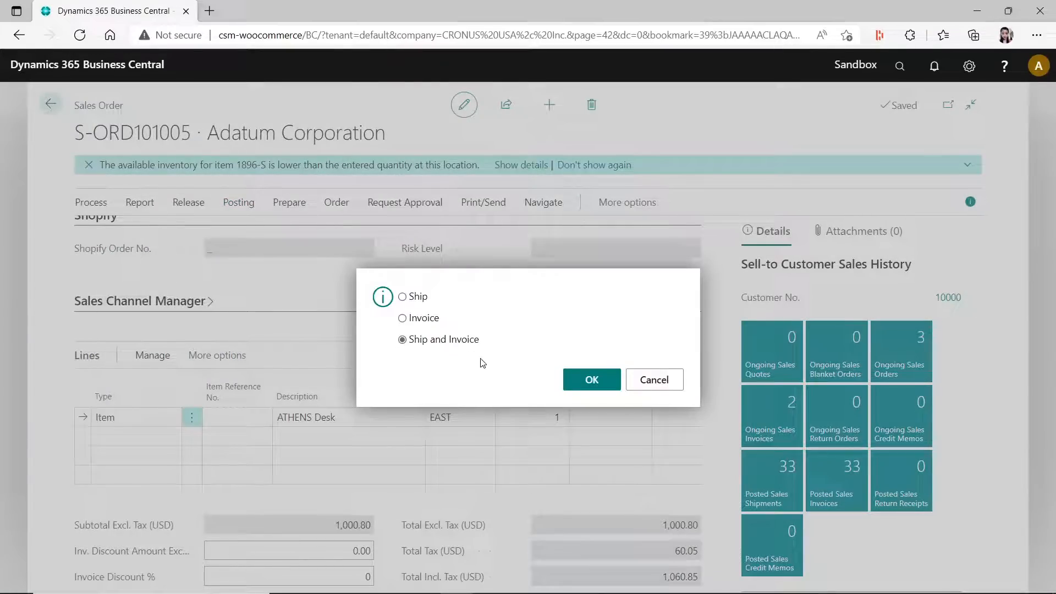
{"action": "left_click", "coordinate": [587, 380]}
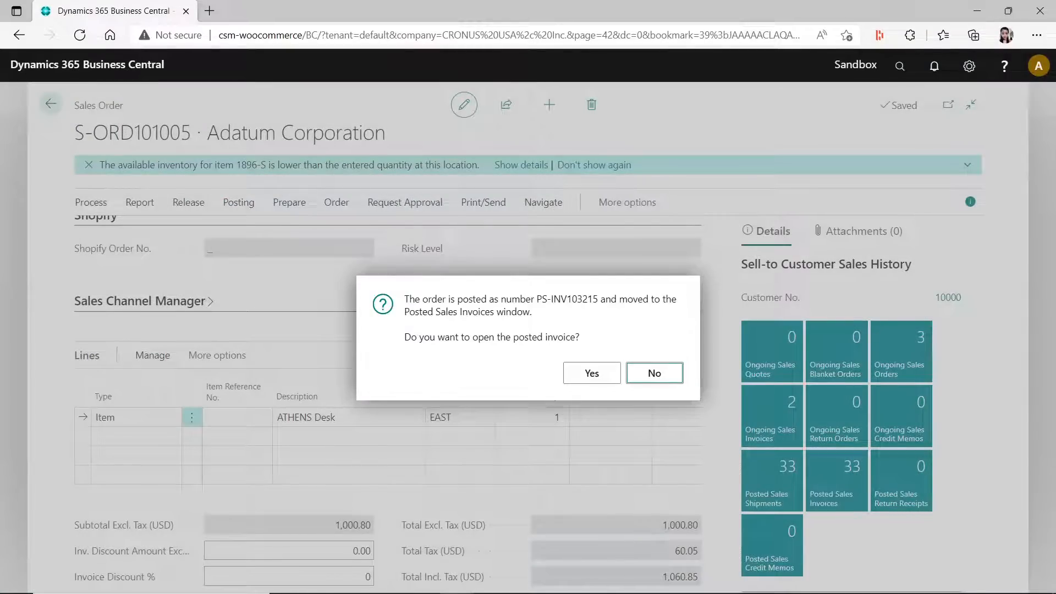
- Try to stop the Performance Profiler recording, and move its window away to uncover the sales order
{"action": "left_click_drag", "start_coordinate": [1055, 68], "coordinate": [421, 55]}
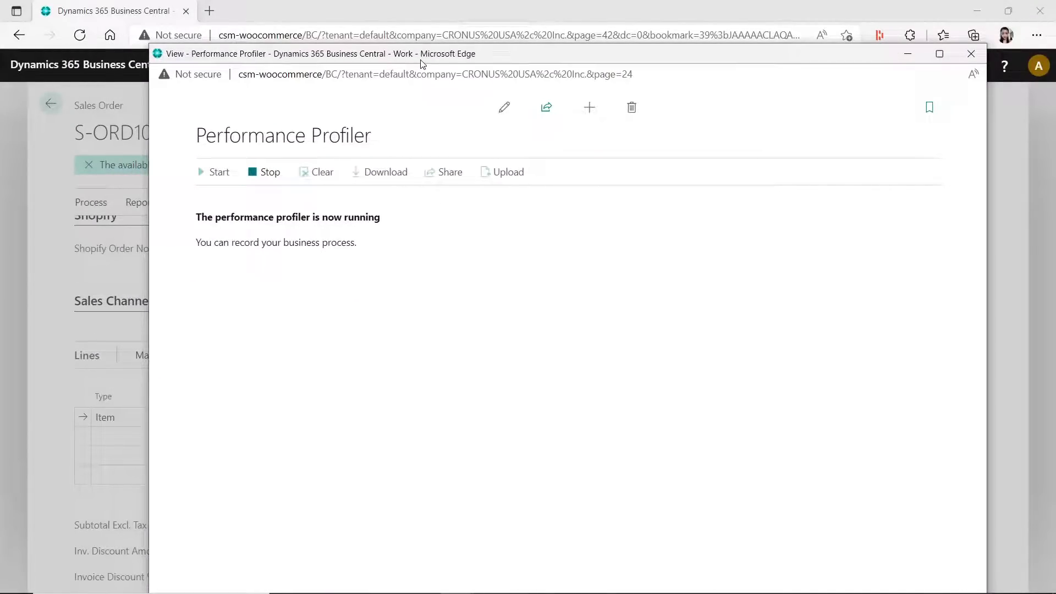
{"action": "left_click_drag", "start_coordinate": [420, 62], "coordinate": [477, 109]}
{"action": "left_click", "coordinate": [329, 222]}
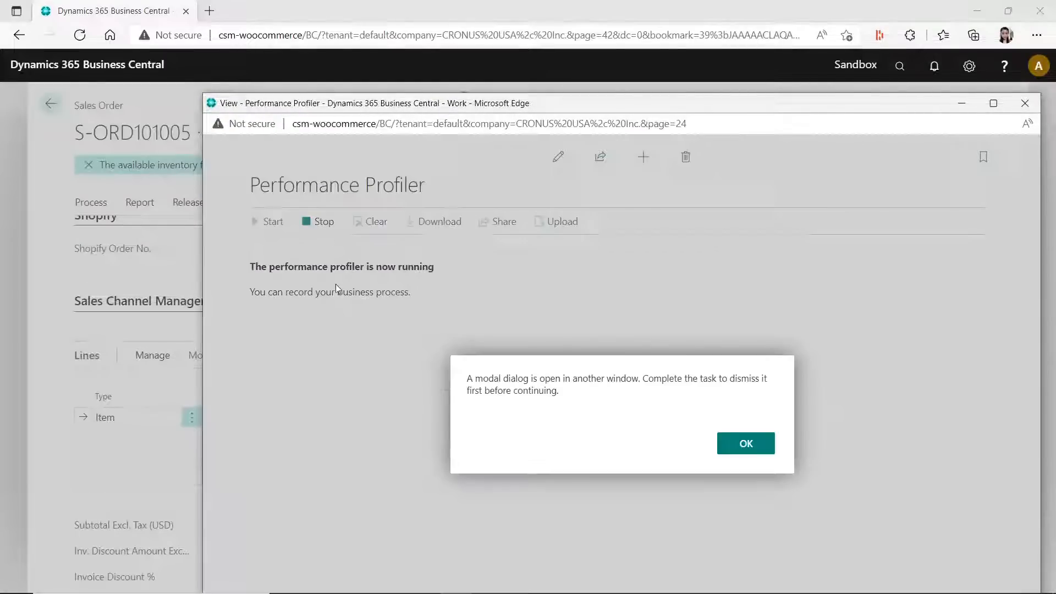
{"action": "left_click", "coordinate": [759, 441]}
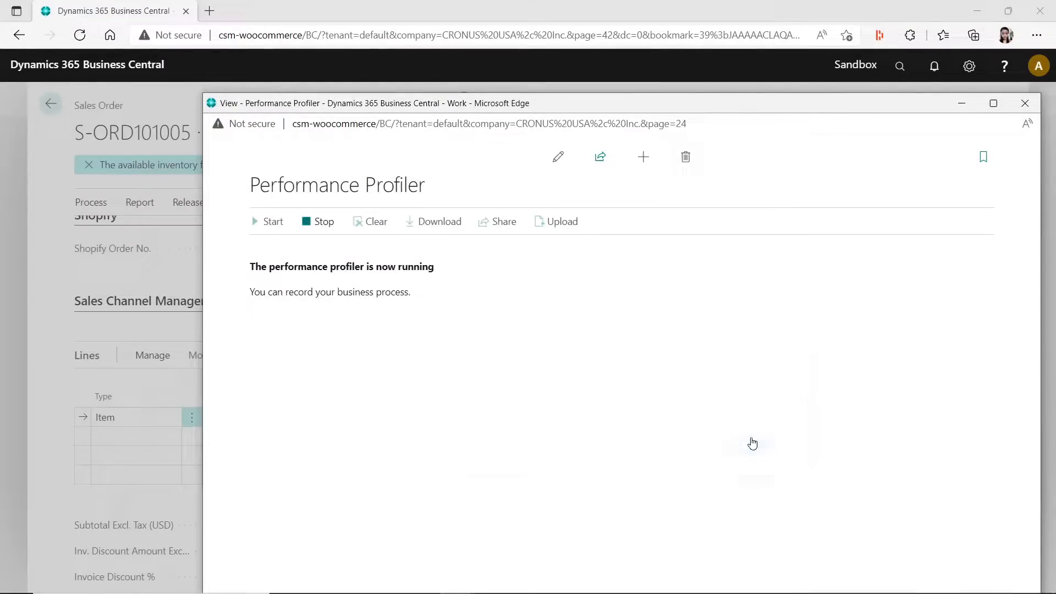
{"action": "left_click", "coordinate": [994, 102]}
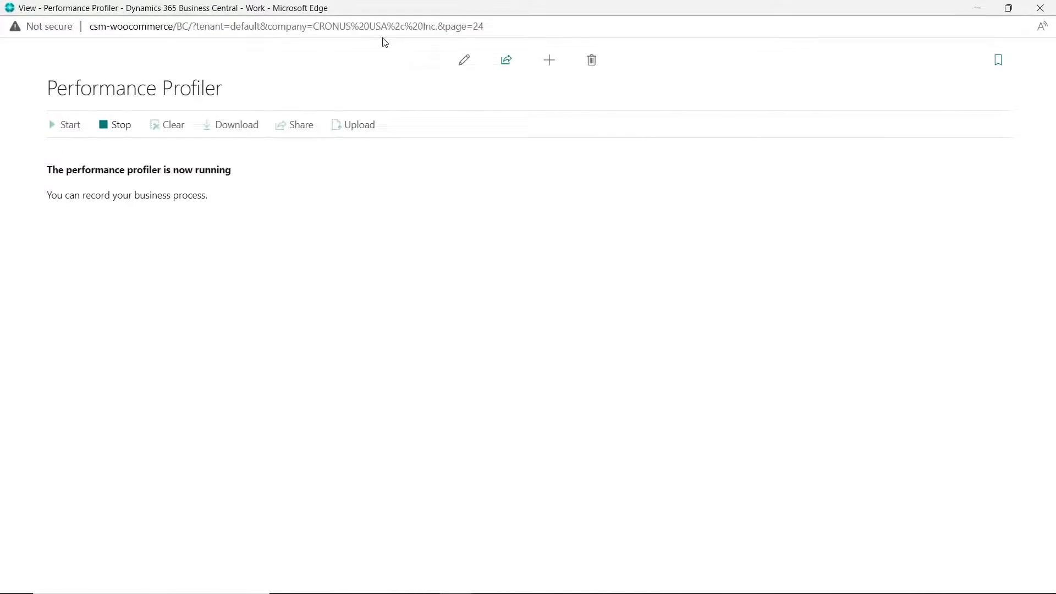
{"action": "left_click_drag", "start_coordinate": [379, 8], "coordinate": [1055, 94]}
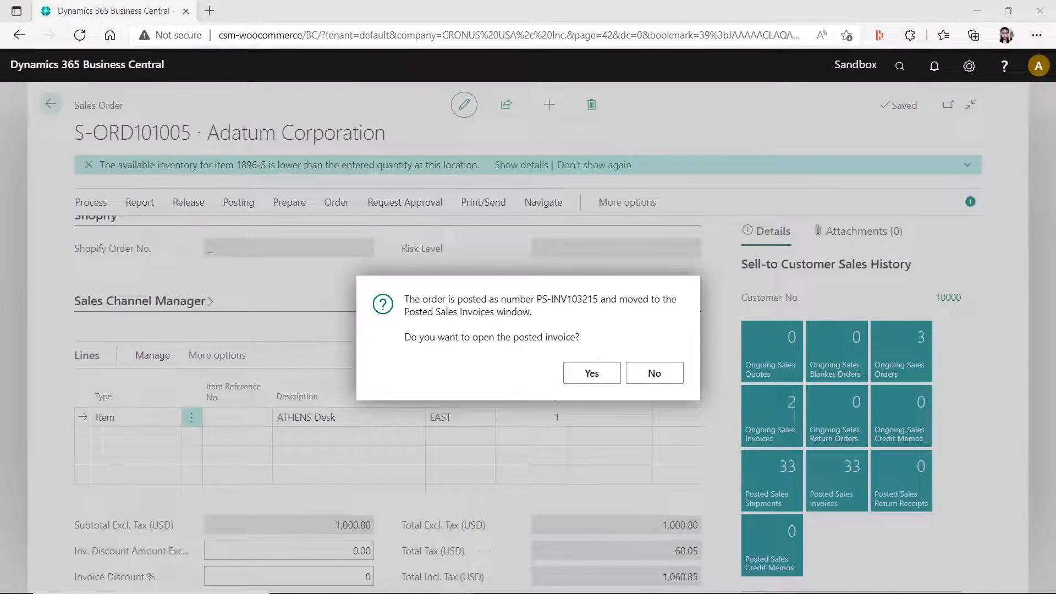
- Decline opening the posted invoice and stop the Performance Profiler recording
{"action": "left_click", "coordinate": [659, 373]}
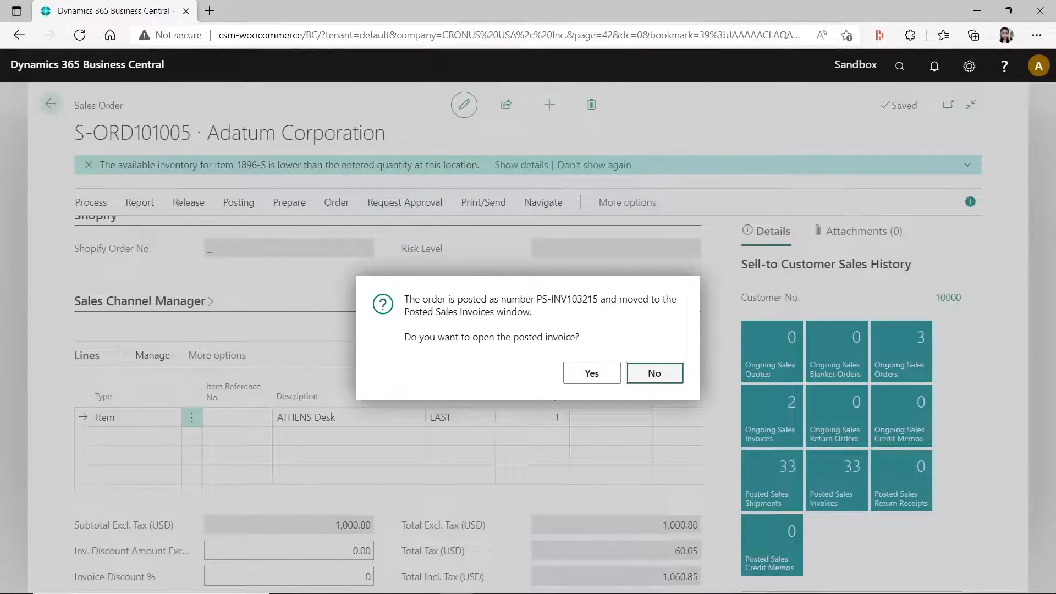
{"action": "left_click_drag", "start_coordinate": [1055, 94], "coordinate": [407, 19]}
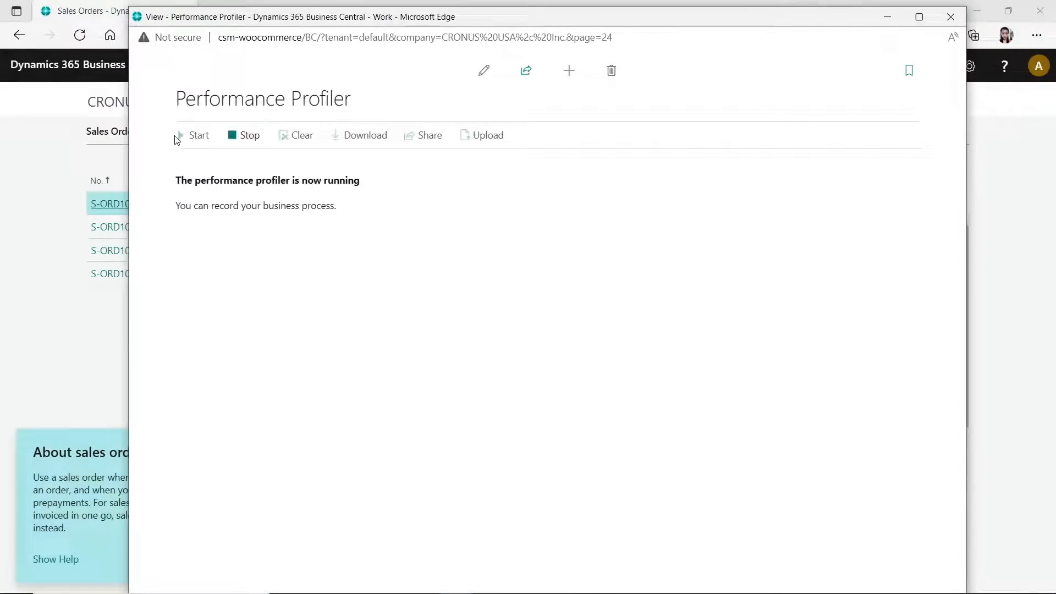
{"action": "left_click", "coordinate": [253, 142]}
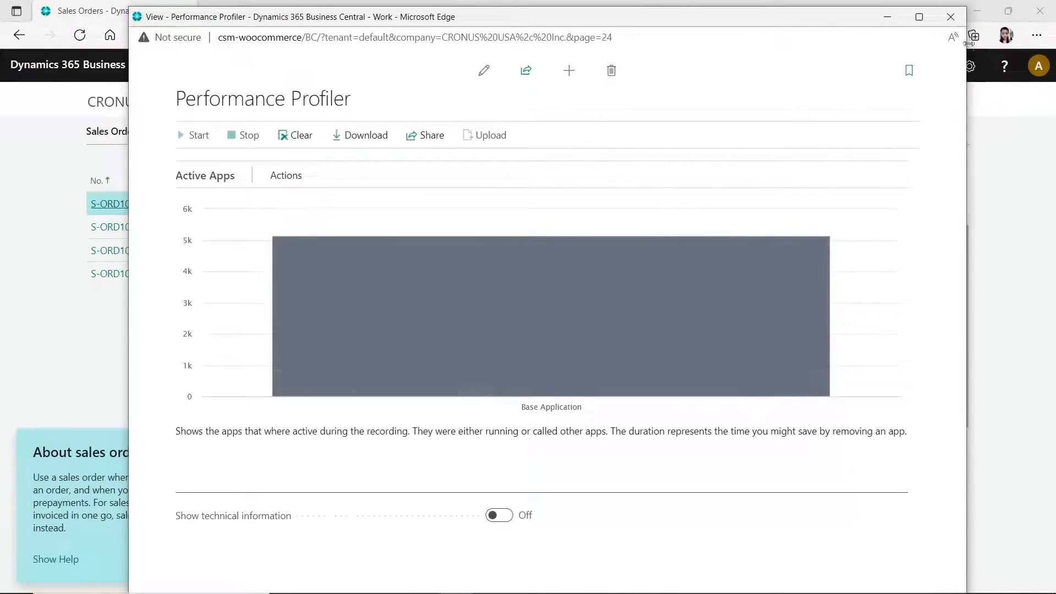
- Maximize the Performance Profiler, turn on Show technical information and examine the Time Spent by Application Object list
{"action": "left_click", "coordinate": [920, 16]}
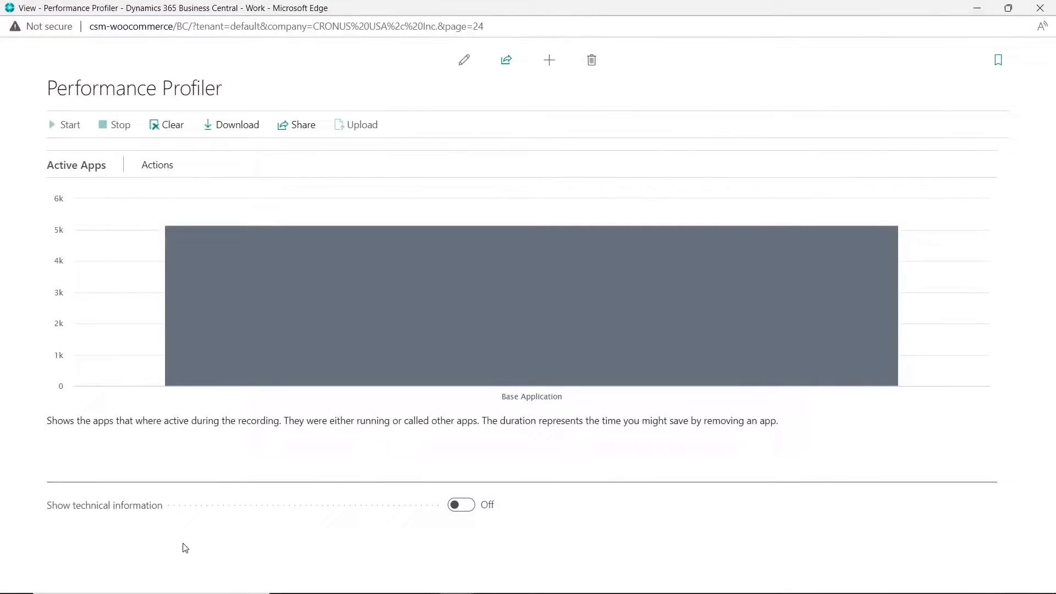
{"action": "left_click", "coordinate": [467, 512]}
{"action": "scroll", "coordinate": [583, 402], "scroll_direction": "down", "scroll_amount": 5}
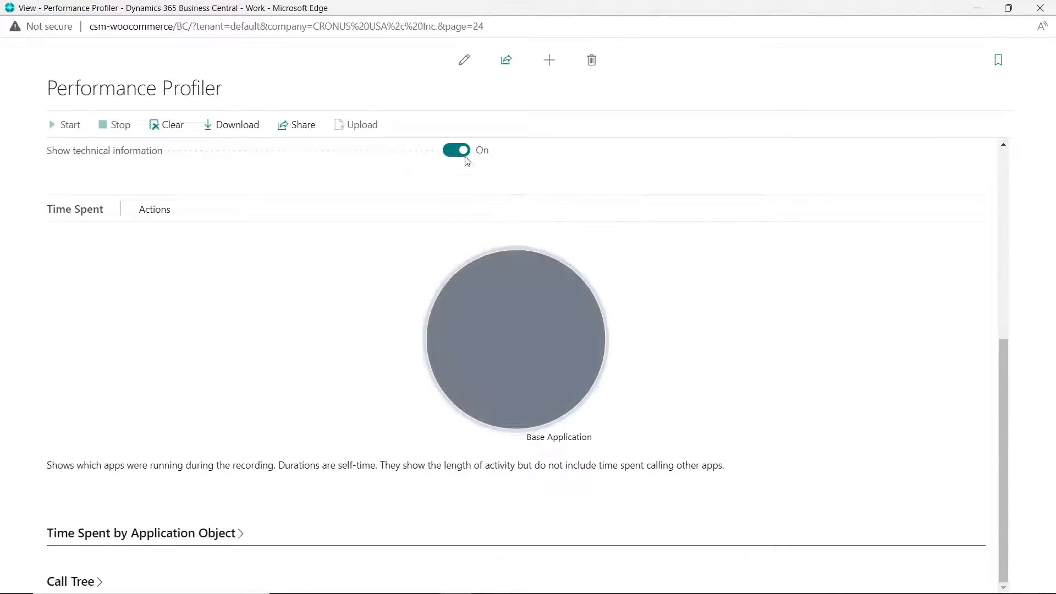
{"action": "left_click", "coordinate": [239, 541]}
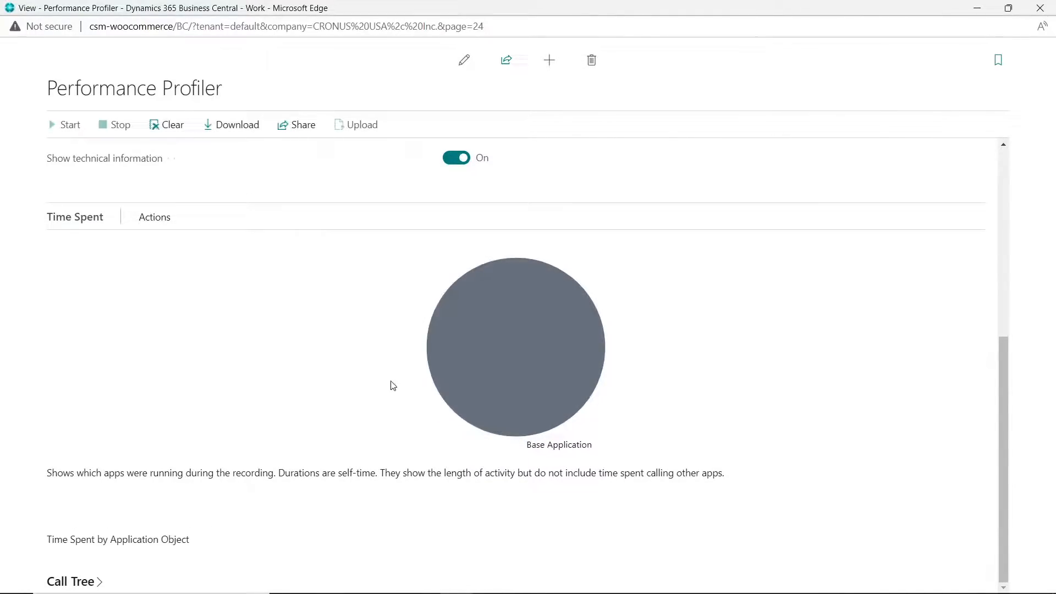
{"action": "scroll", "coordinate": [415, 432], "scroll_direction": "down", "scroll_amount": 8}
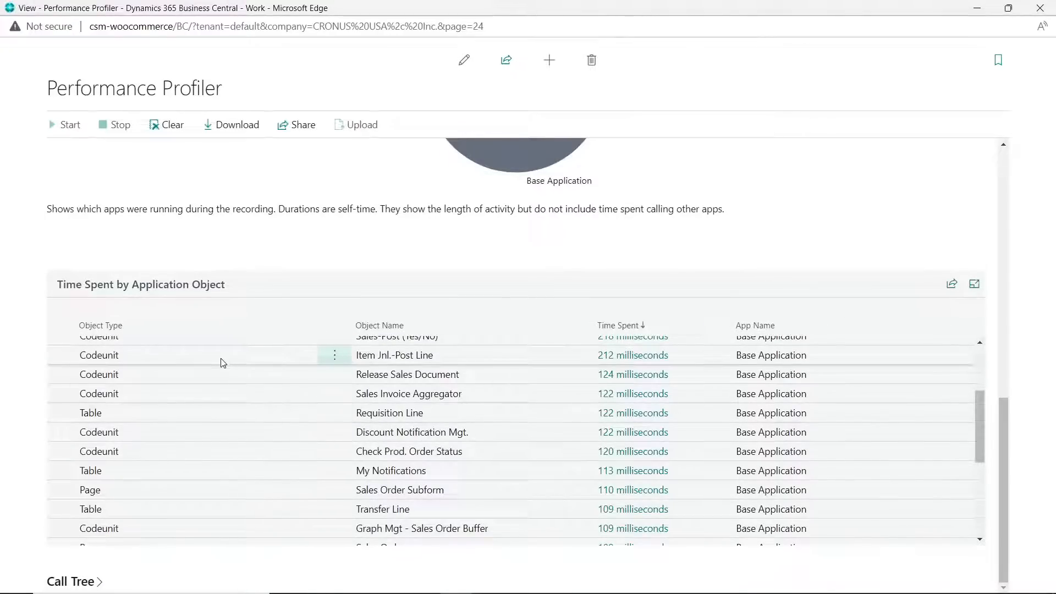
{"action": "scroll", "coordinate": [221, 361], "scroll_direction": "up", "scroll_amount": 4}
{"action": "scroll", "coordinate": [224, 367], "scroll_direction": "down", "scroll_amount": 6}
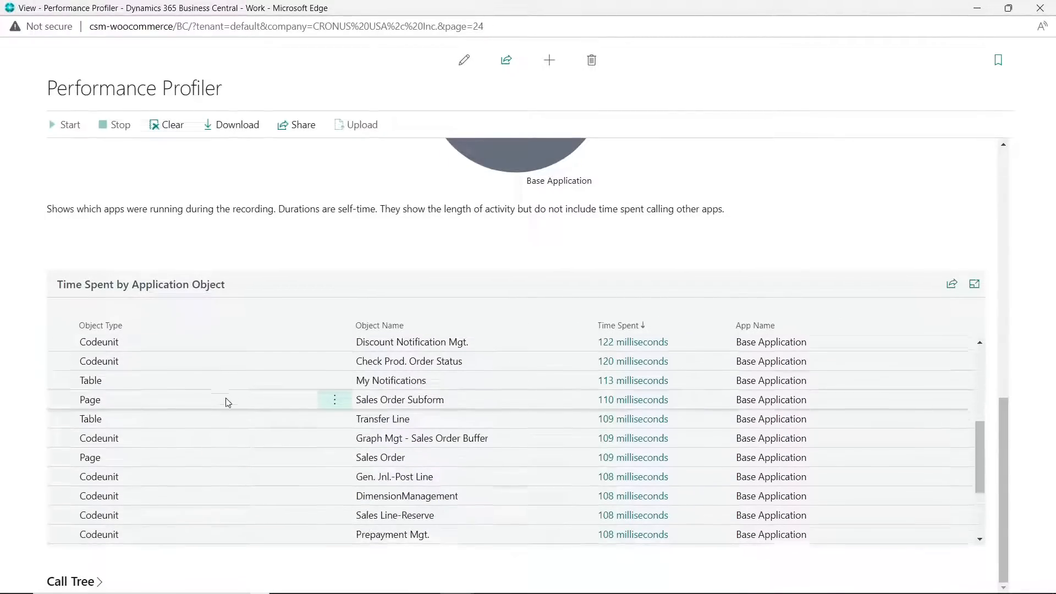
- Expand the Call Tree and examine the recorded methods with their self time and total time
{"action": "left_click", "coordinate": [100, 576]}
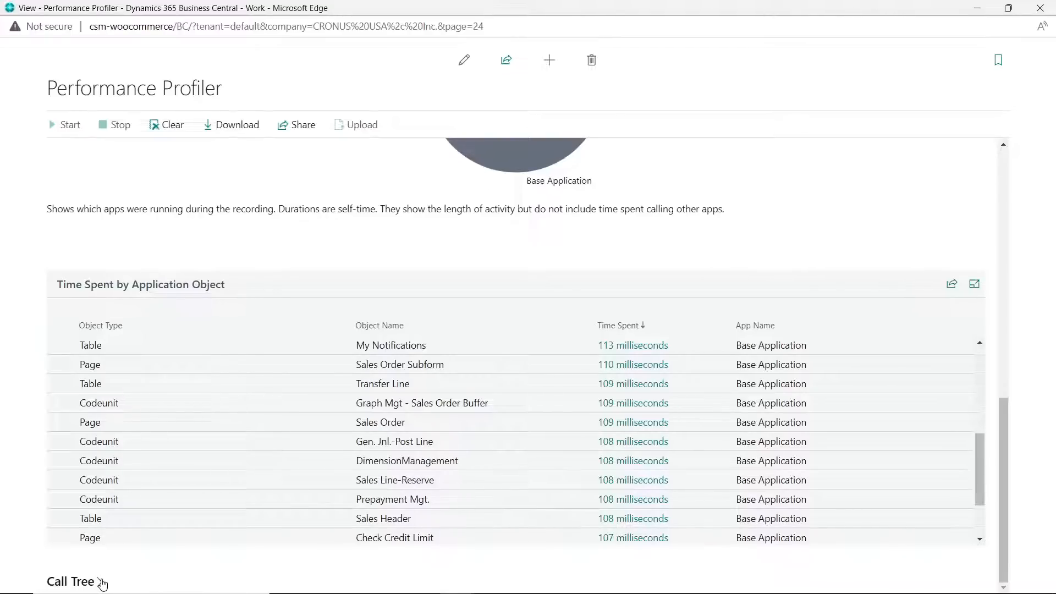
{"action": "scroll", "coordinate": [330, 374], "scroll_direction": "down", "scroll_amount": 3}
{"action": "scroll", "coordinate": [520, 445], "scroll_direction": "down", "scroll_amount": 1}
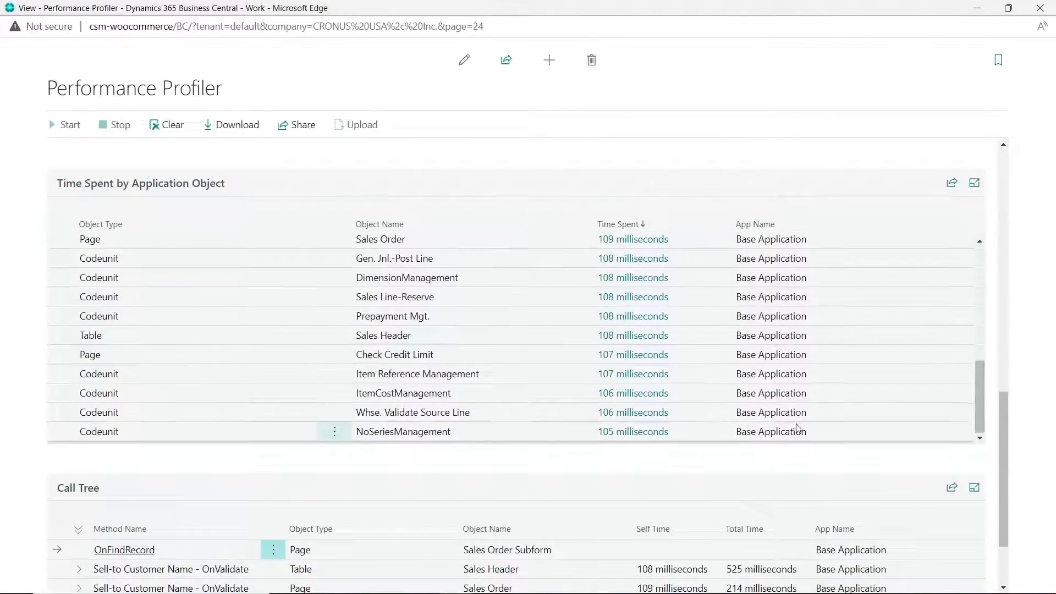
{"action": "left_click_drag", "start_coordinate": [1003, 406], "coordinate": [1023, 525]}
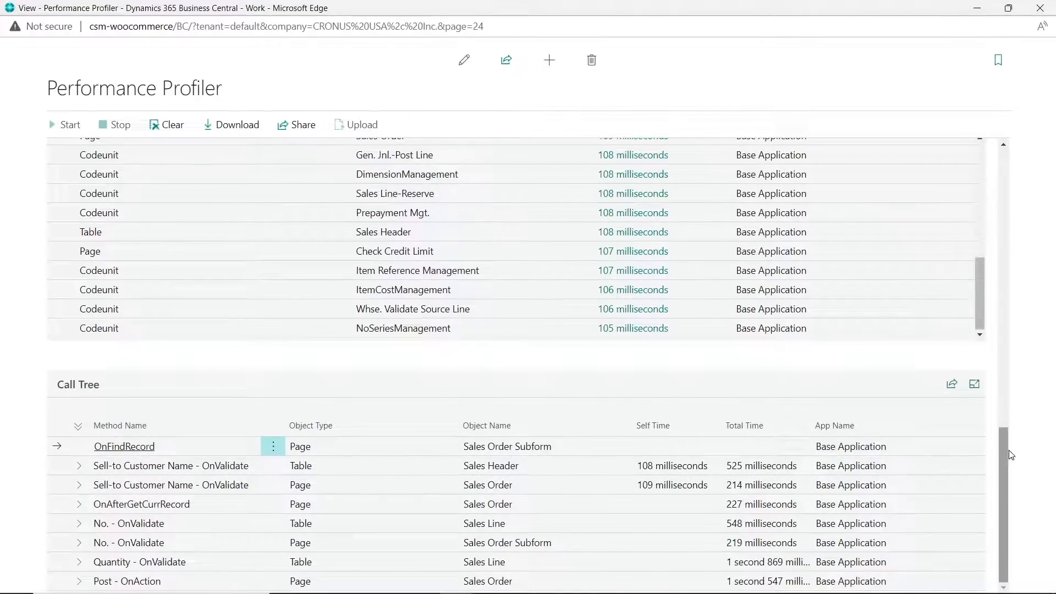
{"action": "left_click_drag", "start_coordinate": [1008, 453], "coordinate": [1010, 385]}
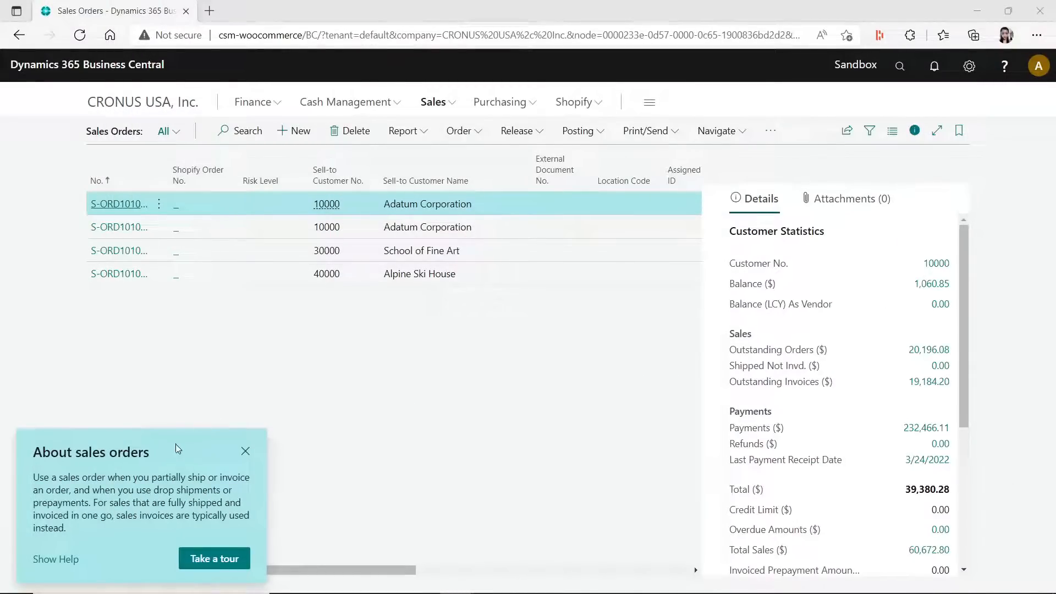
- Dismiss the About sales orders tip and hide the details pane on the Sales Orders list
{"action": "left_click", "coordinate": [245, 451]}
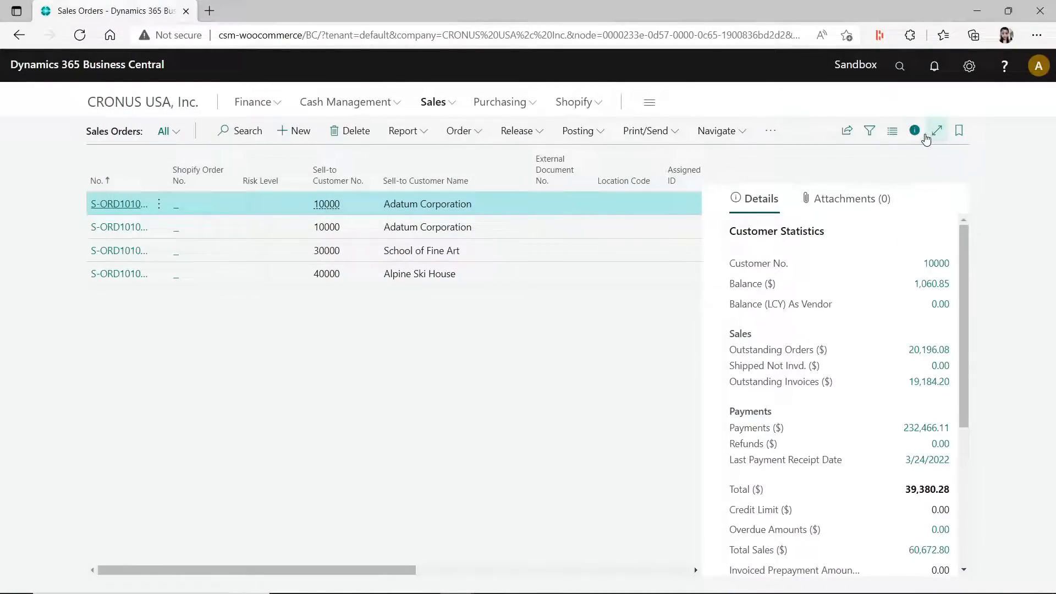
{"action": "left_click", "coordinate": [914, 133]}
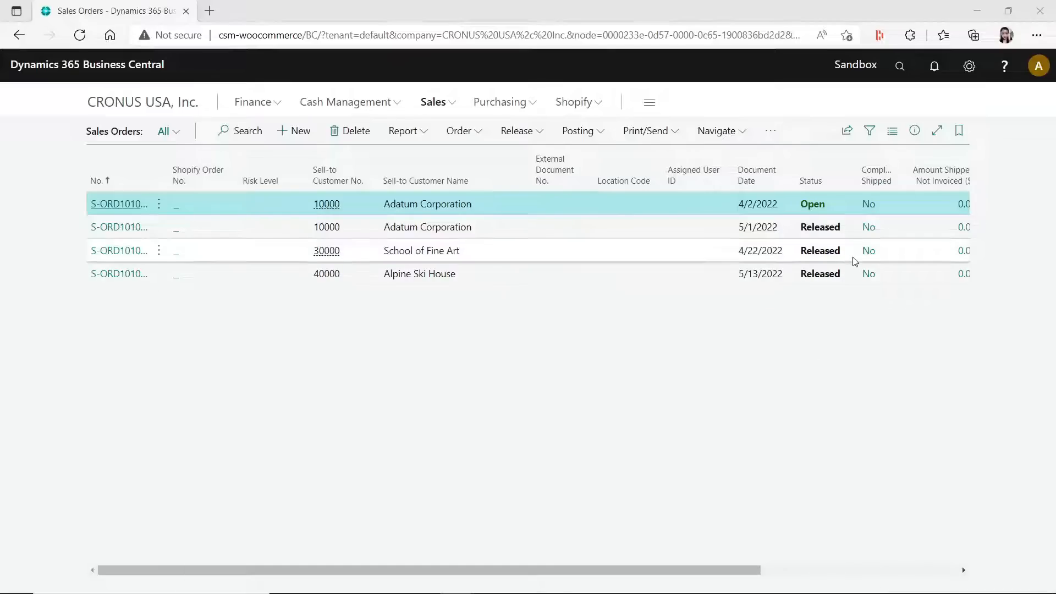
{"action": "mouse_move", "coordinate": [864, 593]}
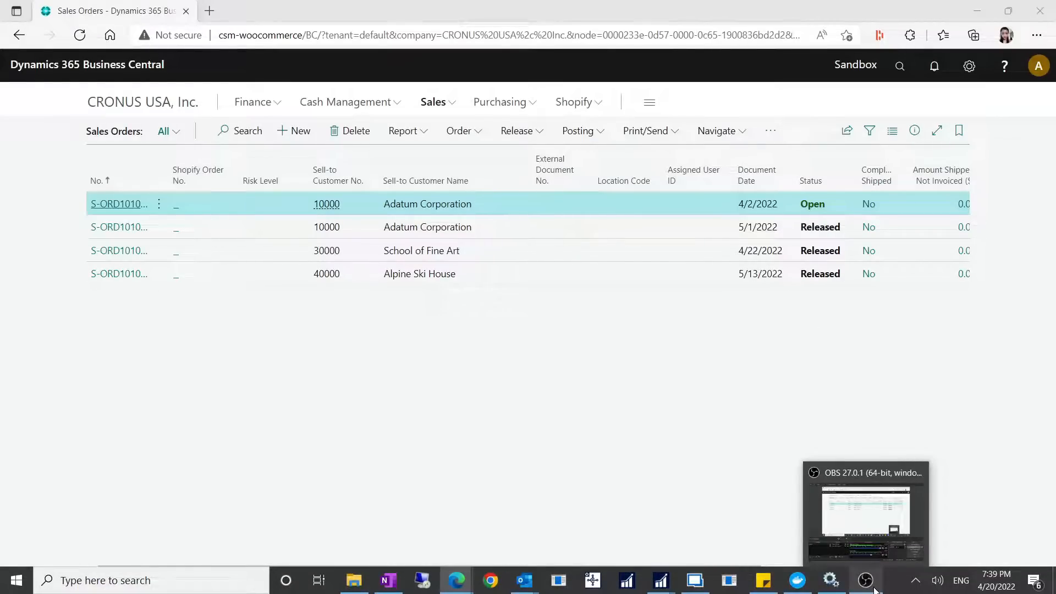